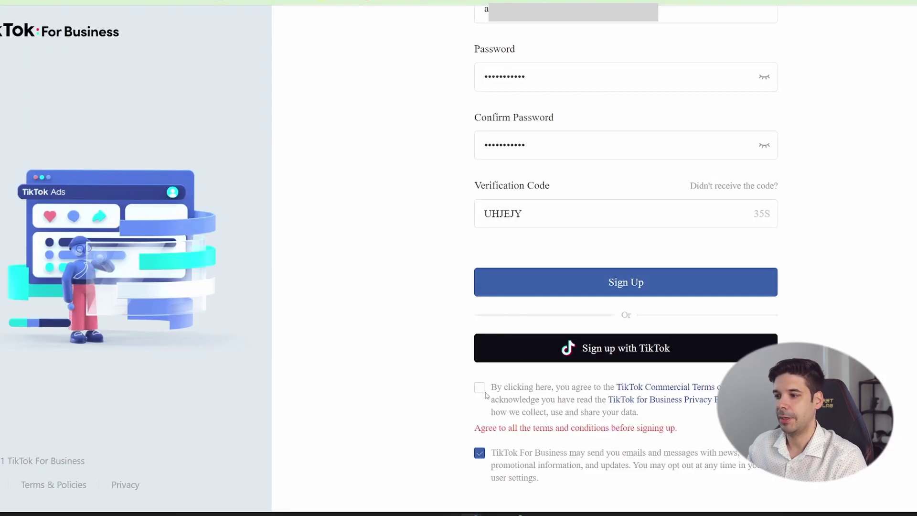
- Agree to the TikTok commercial terms and submit the business account sign-up
{"action": "left_click", "coordinate": [480, 389]}
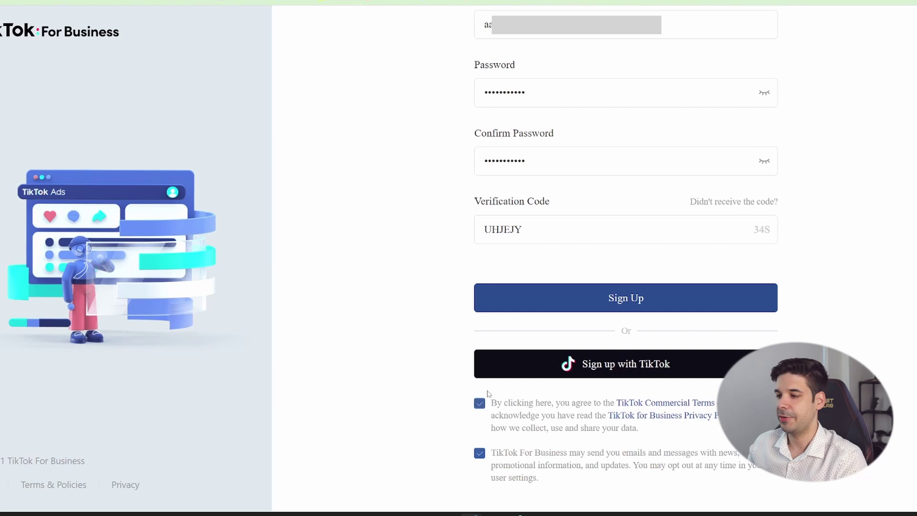
{"action": "left_click", "coordinate": [643, 299]}
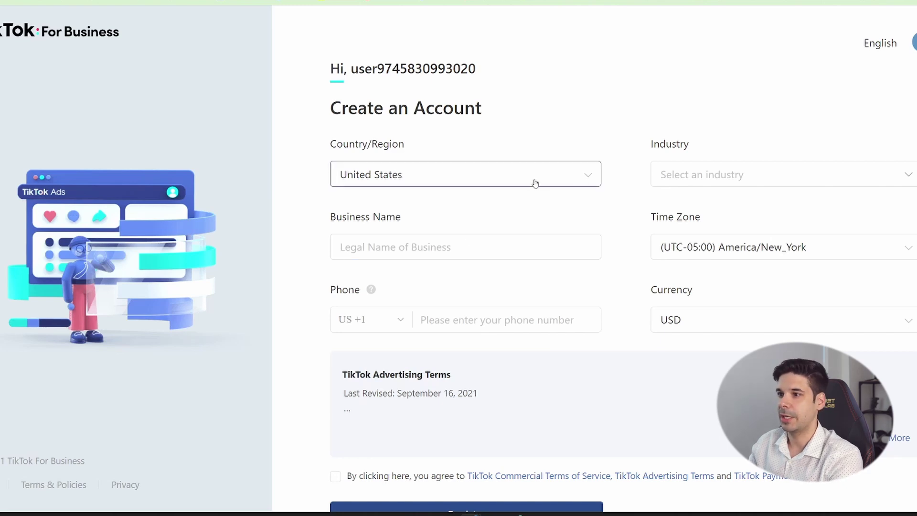
- Set the account's industry to Clothing & Shoes under E-commerce
{"action": "left_click", "coordinate": [685, 178]}
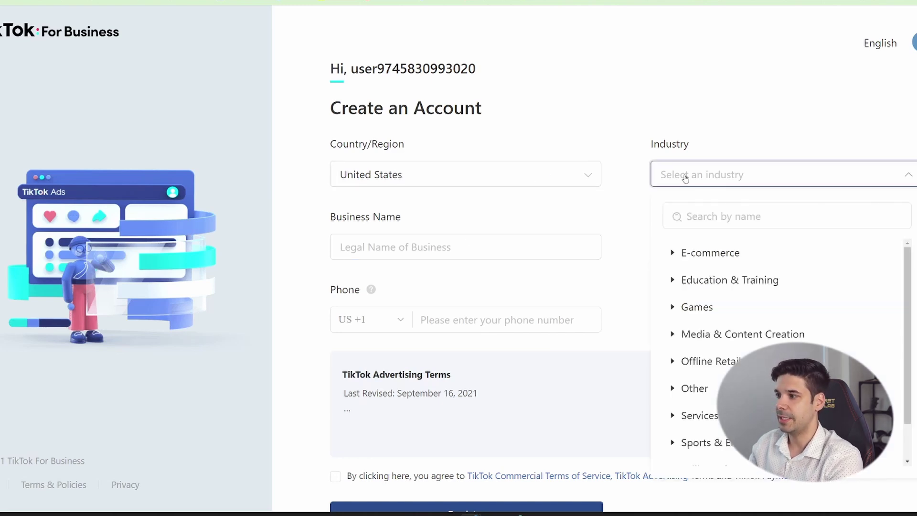
{"action": "left_click", "coordinate": [675, 252]}
{"action": "scroll", "coordinate": [746, 307], "scroll_direction": "down", "scroll_amount": 1}
{"action": "left_click", "coordinate": [746, 304]}
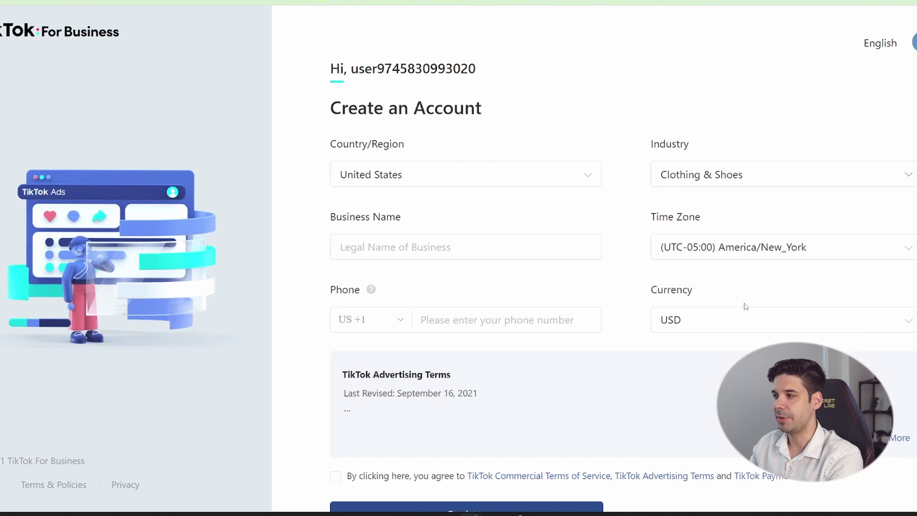
- Complete the registration with business name MTS DESIGNS and a contact phone number, accept the advertising terms and register the account
{"action": "left_click", "coordinate": [391, 247]}
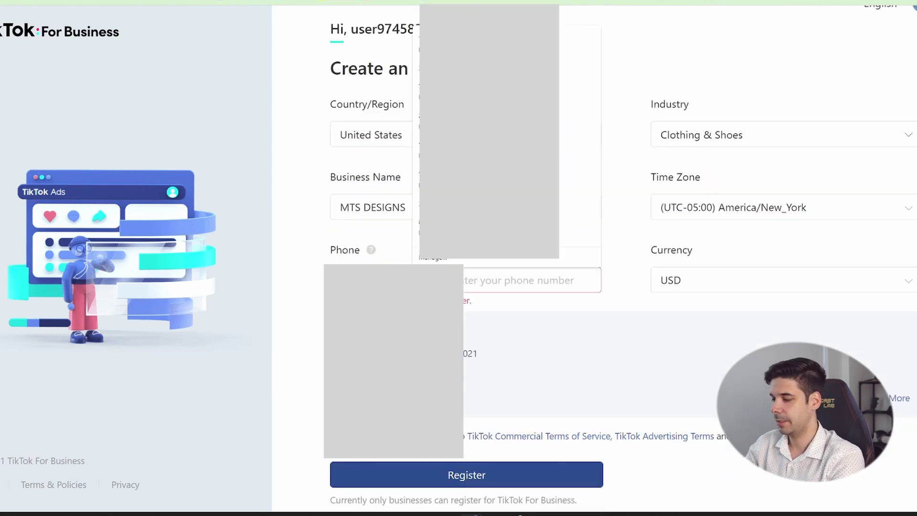
{"action": "left_click", "coordinate": [422, 280]}
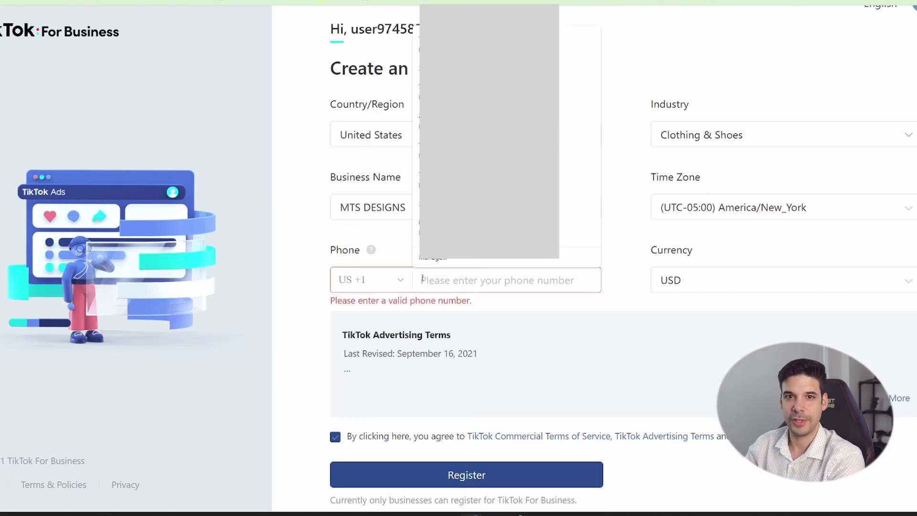
{"action": "left_click", "coordinate": [478, 239]}
{"action": "left_click", "coordinate": [449, 473]}
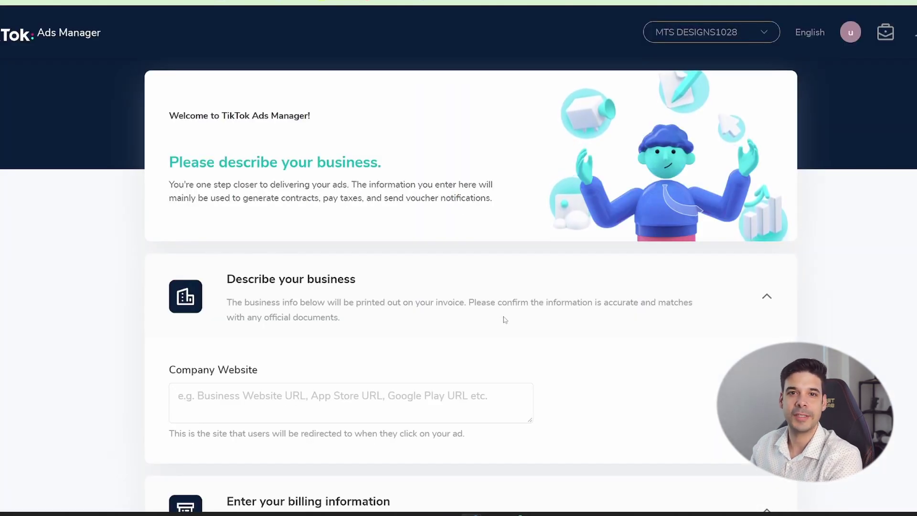
- Choose Manual Payment as the payment type in the billing information
{"action": "scroll", "coordinate": [500, 306], "scroll_direction": "down", "scroll_amount": 3}
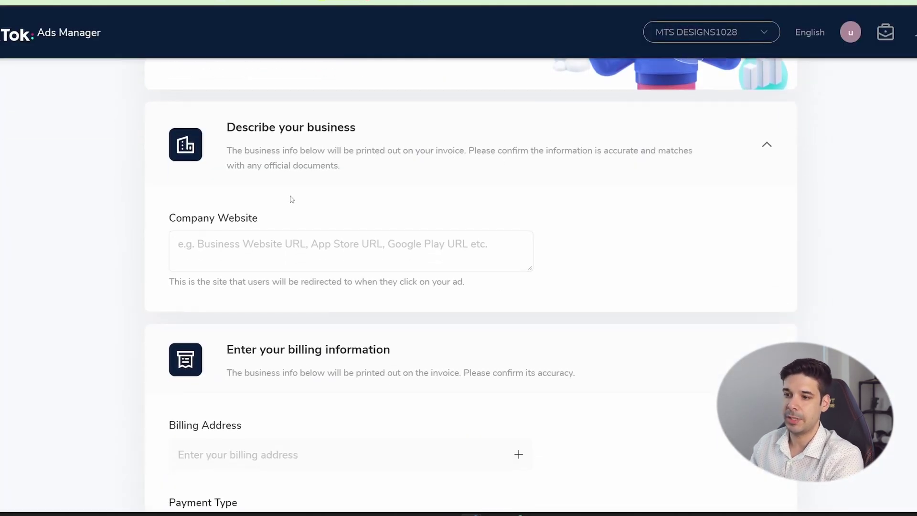
{"action": "scroll", "coordinate": [334, 249], "scroll_direction": "down", "scroll_amount": 3}
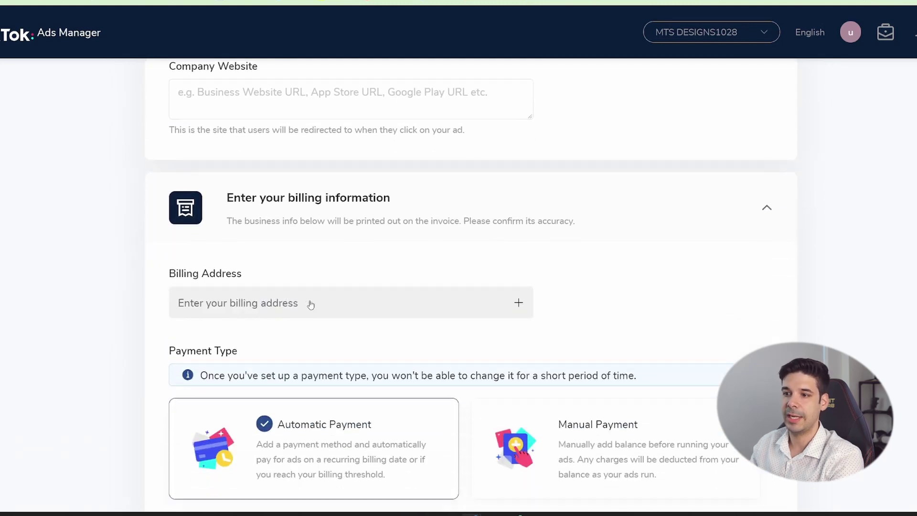
{"action": "scroll", "coordinate": [306, 306], "scroll_direction": "down", "scroll_amount": 2}
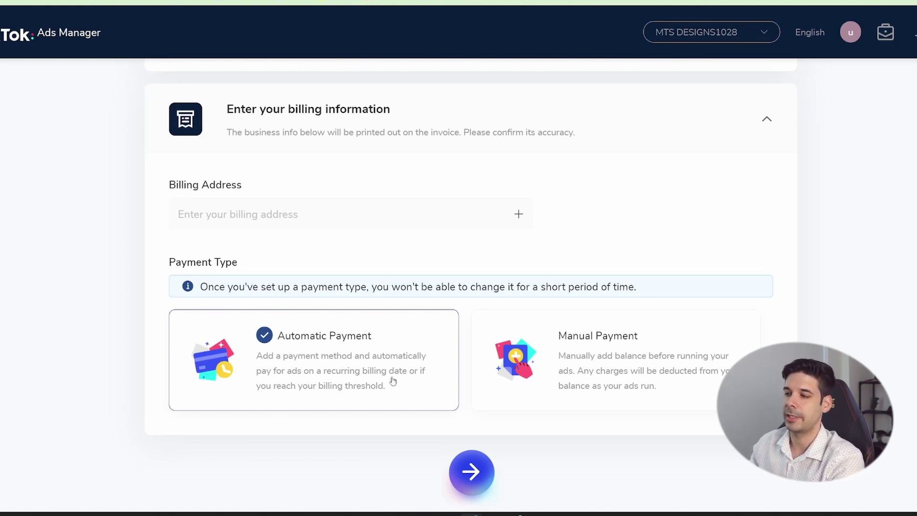
{"action": "left_click", "coordinate": [577, 353]}
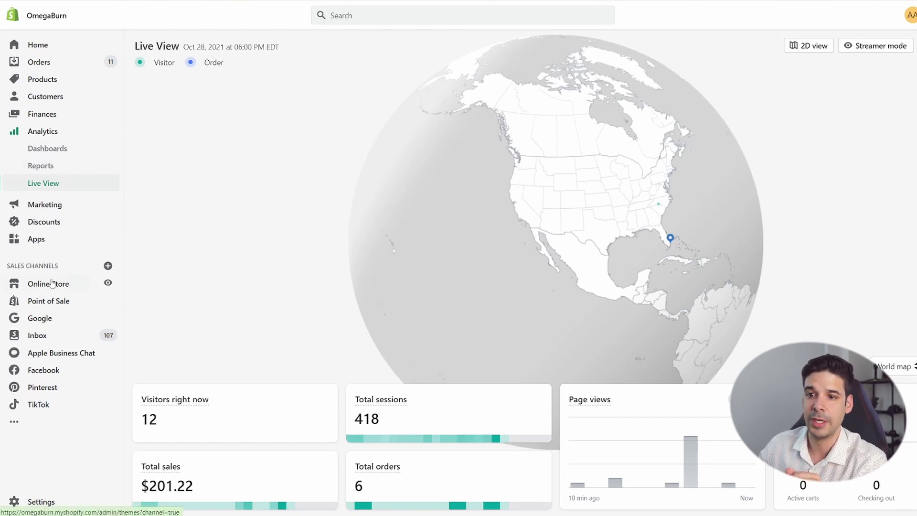
- Switch to the OmegaBurn Shopify admin and open its TikTok sales channel
{"action": "left_click", "coordinate": [52, 403]}
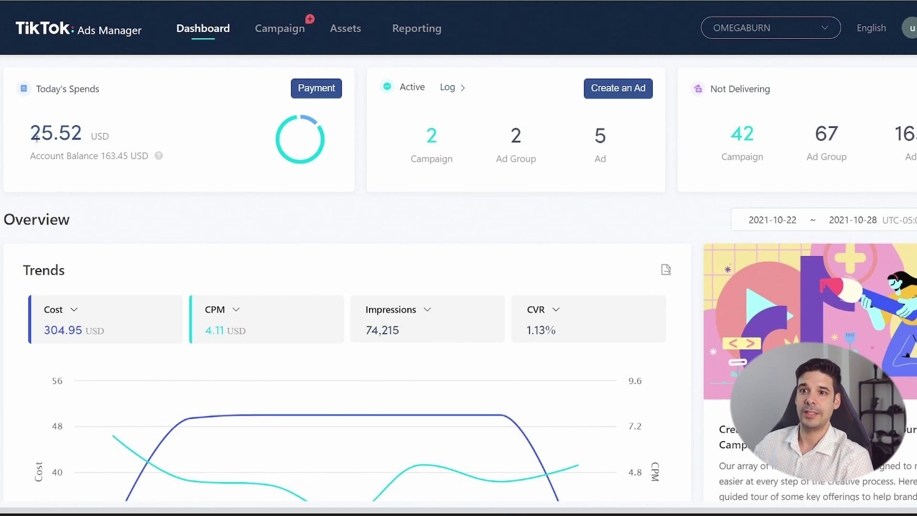
- Check today's spend on the TikTok Ads Manager dashboard and show Conversions instead of CPM in the Trends overview
{"action": "left_click_drag", "start_coordinate": [40, 136], "coordinate": [86, 137]}
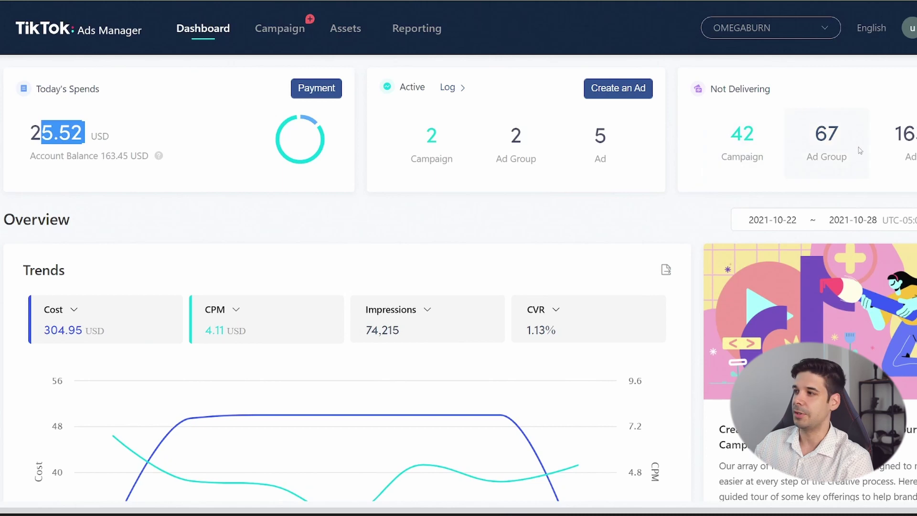
{"action": "scroll", "coordinate": [416, 153], "scroll_direction": "down", "scroll_amount": 2}
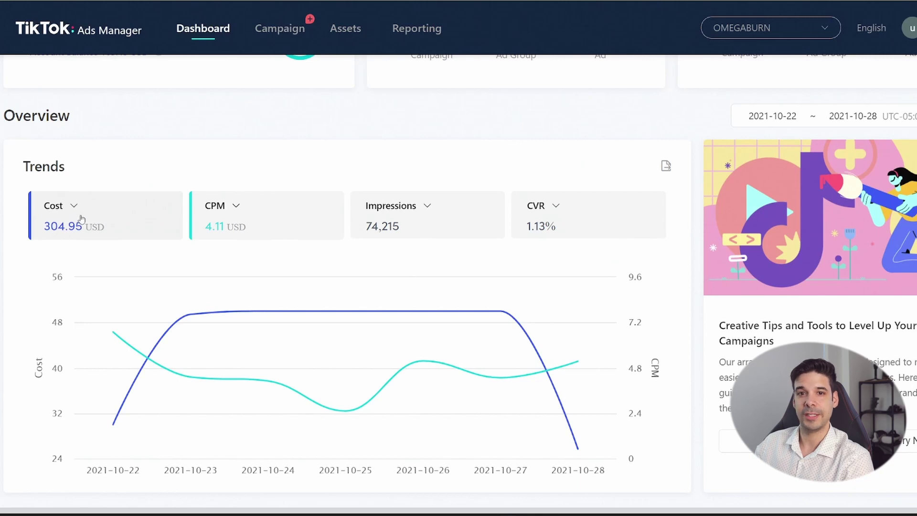
{"action": "left_click", "coordinate": [217, 214]}
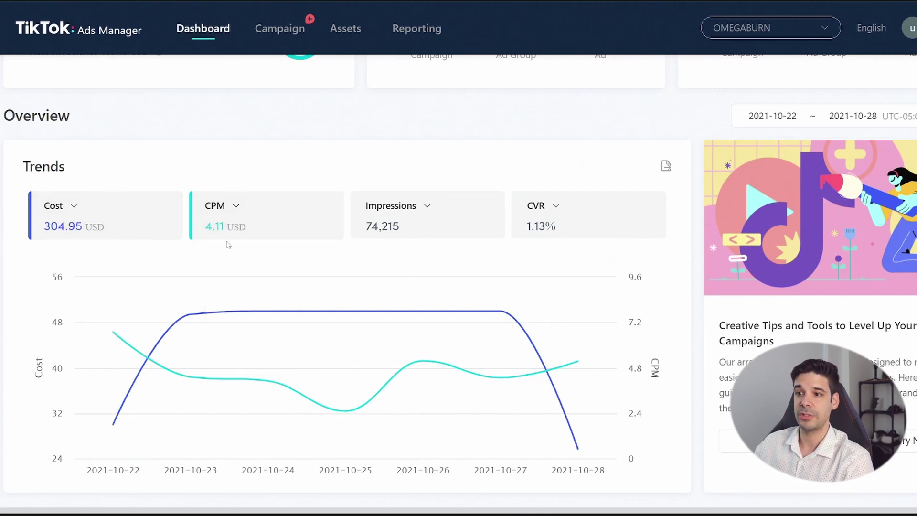
{"action": "left_click", "coordinate": [235, 240]}
{"action": "left_click", "coordinate": [225, 215]}
{"action": "left_click", "coordinate": [250, 322]}
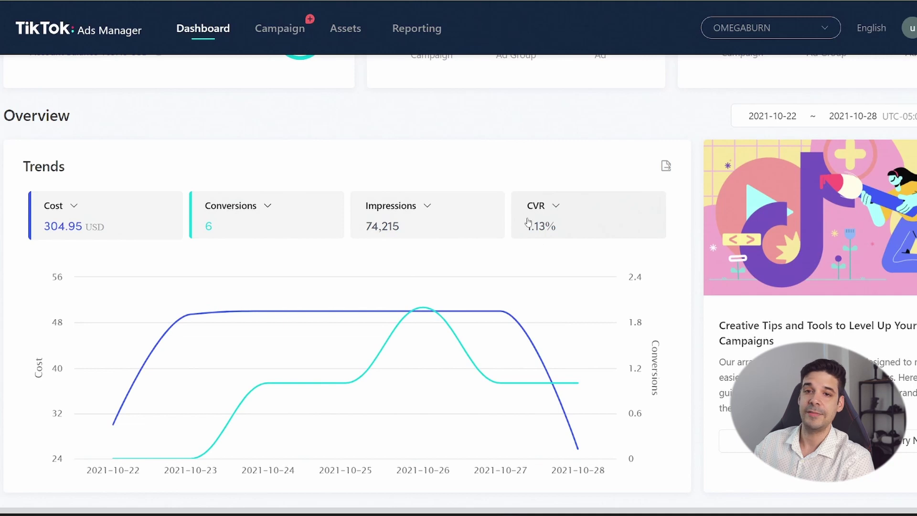
- Replace the Impressions metric in the Trends overview, trying CPC before settling on Clicks
{"action": "left_click", "coordinate": [402, 216]}
{"action": "left_click", "coordinate": [392, 239]}
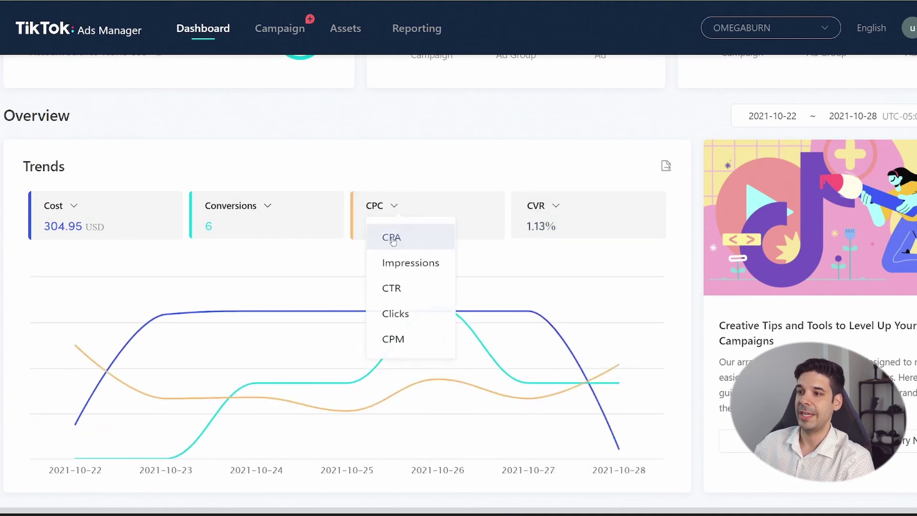
{"action": "left_click", "coordinate": [389, 209]}
{"action": "left_click", "coordinate": [394, 323]}
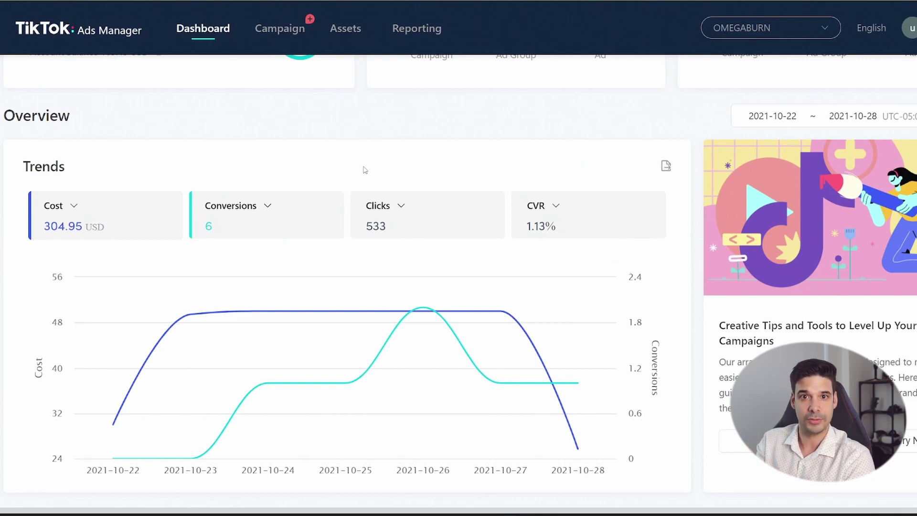
- Show CPA in place of Conversions in the Trends overview
{"action": "scroll", "coordinate": [139, 239], "scroll_direction": "down", "scroll_amount": 1}
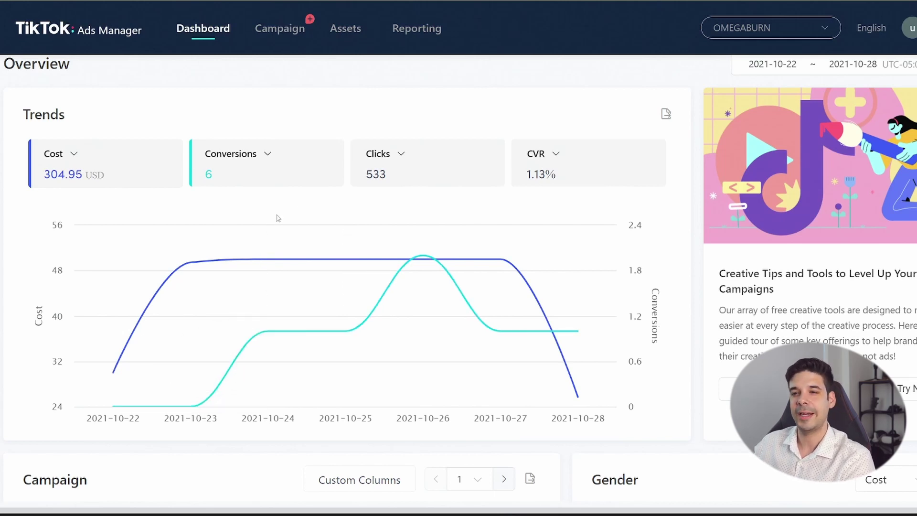
{"action": "left_click", "coordinate": [266, 155]}
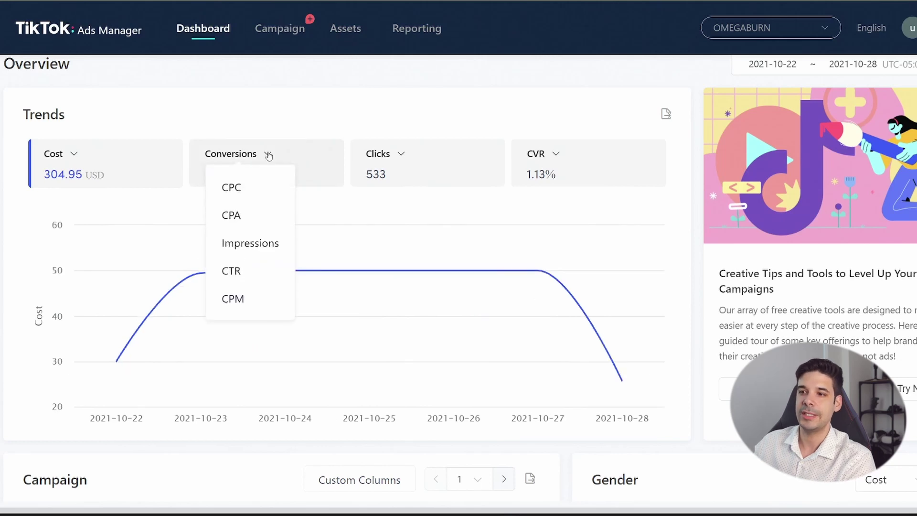
{"action": "left_click", "coordinate": [245, 211]}
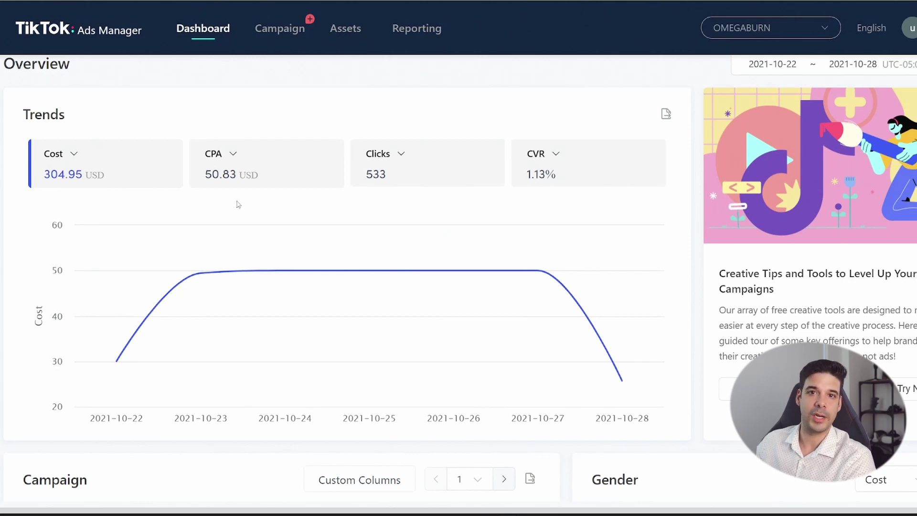
- Inspect the gender cost breakdown and switch that chart's metric to CTR to compare male and female audiences
{"action": "scroll", "coordinate": [237, 203], "scroll_direction": "down", "scroll_amount": 4}
{"action": "scroll", "coordinate": [220, 207], "scroll_direction": "down", "scroll_amount": 2}
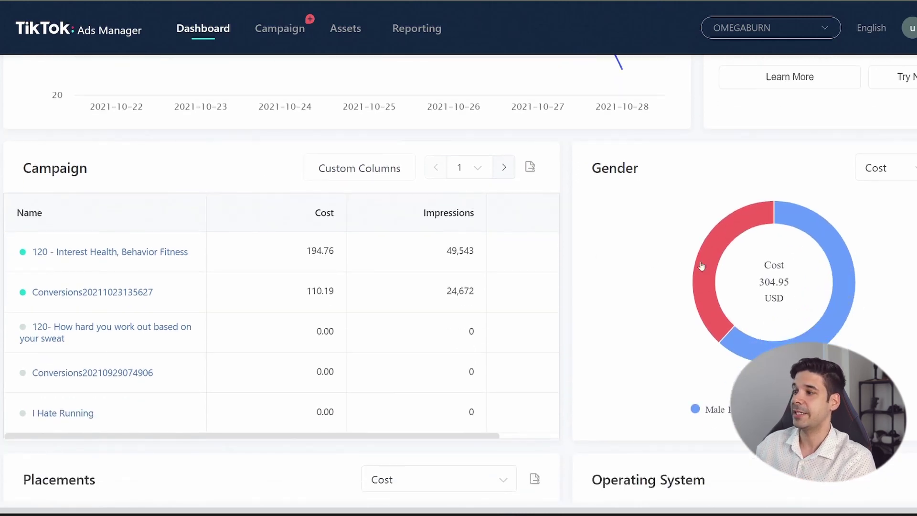
{"action": "mouse_move", "coordinate": [713, 245]}
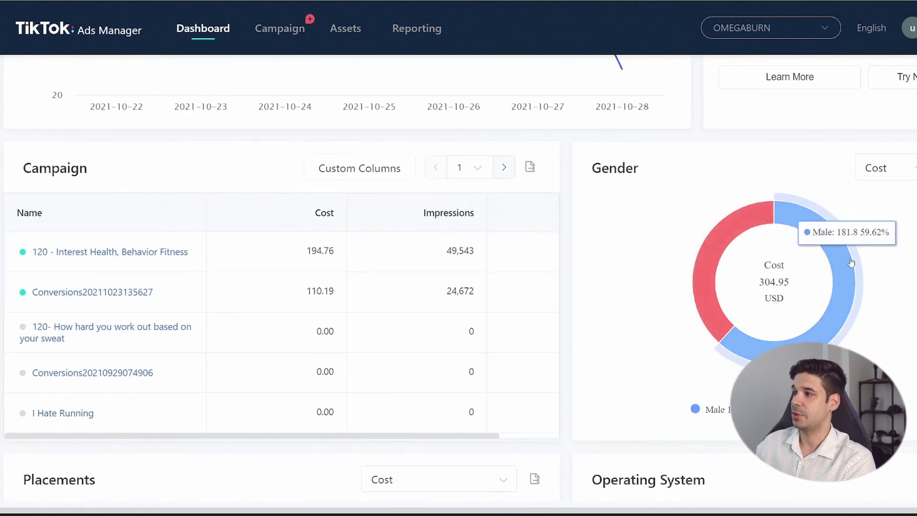
{"action": "mouse_move", "coordinate": [743, 367]}
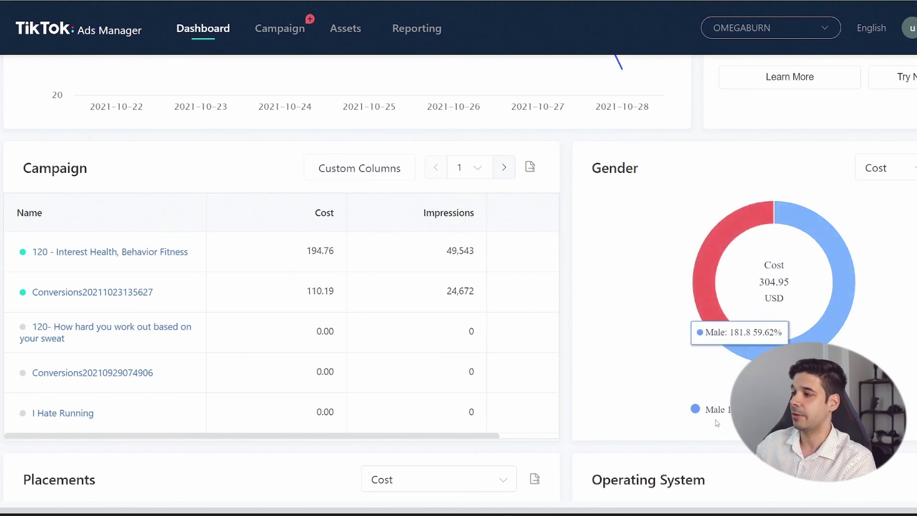
{"action": "left_click", "coordinate": [897, 171]}
{"action": "left_click", "coordinate": [874, 277]}
{"action": "mouse_move", "coordinate": [879, 285]}
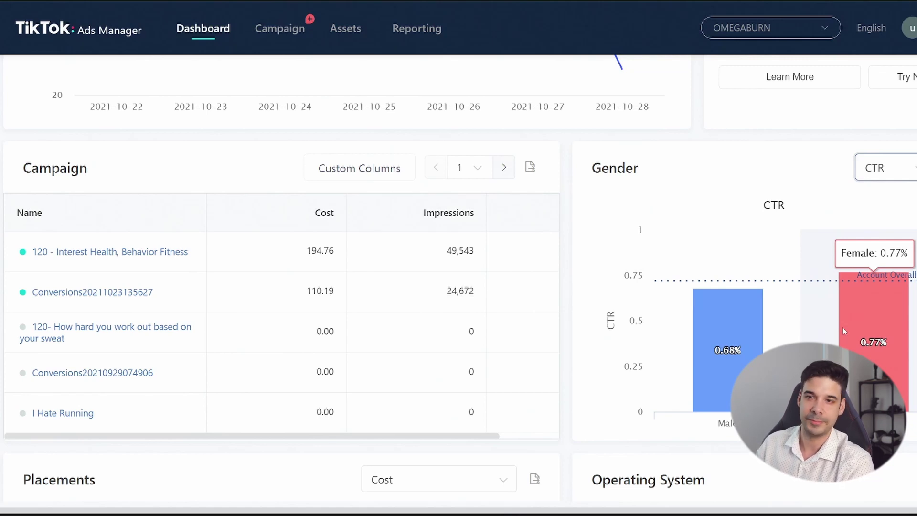
- Examine the placements, operating system and dayparting breakdowns, including cost and conversions per operating system
{"action": "scroll", "coordinate": [784, 263], "scroll_direction": "down", "scroll_amount": 4}
{"action": "scroll", "coordinate": [772, 274], "scroll_direction": "down", "scroll_amount": 1}
{"action": "scroll", "coordinate": [427, 316], "scroll_direction": "down", "scroll_amount": 2}
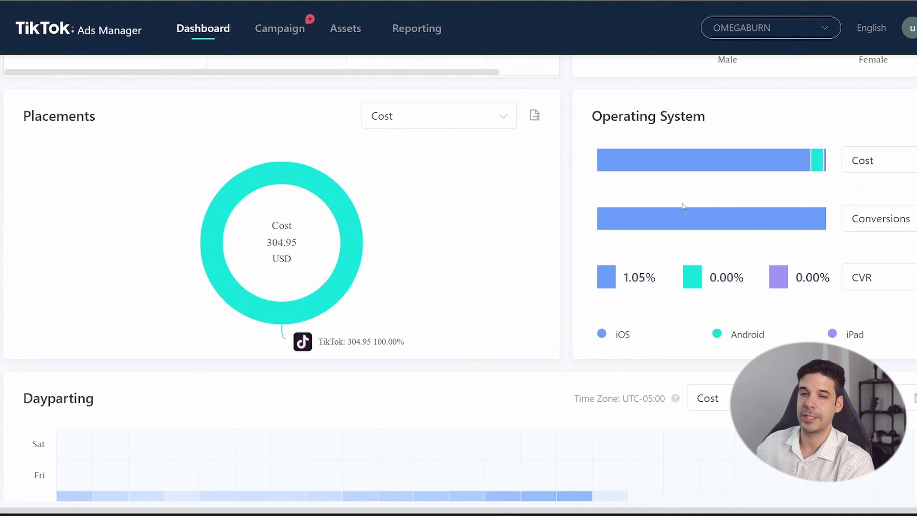
{"action": "mouse_move", "coordinate": [678, 218]}
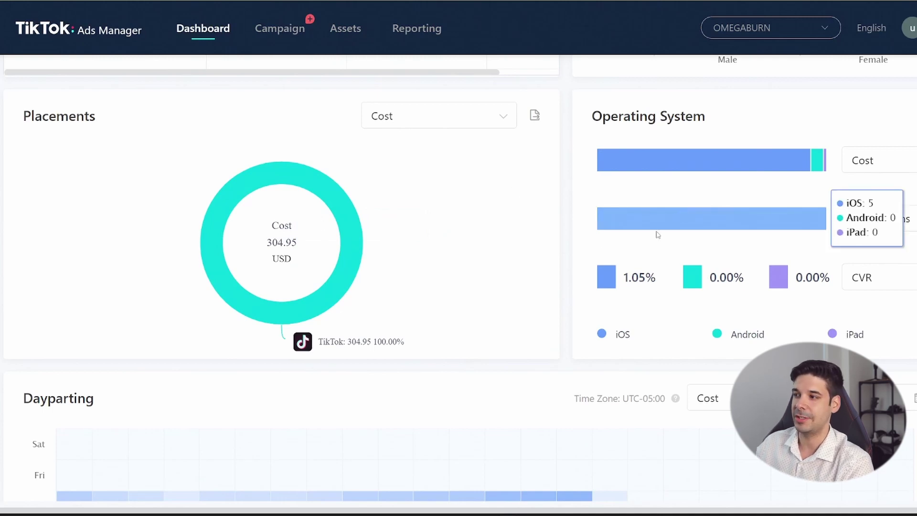
{"action": "scroll", "coordinate": [751, 295], "scroll_direction": "up", "scroll_amount": 1}
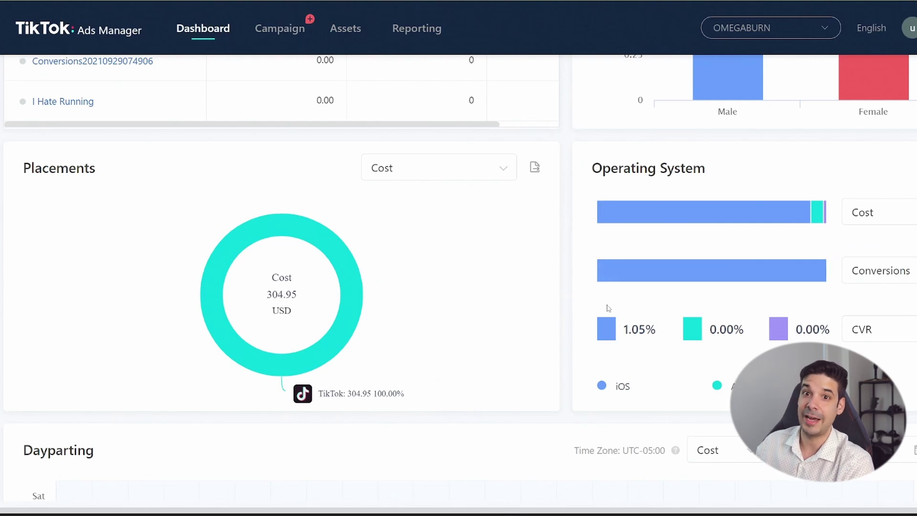
{"action": "mouse_move", "coordinate": [717, 239]}
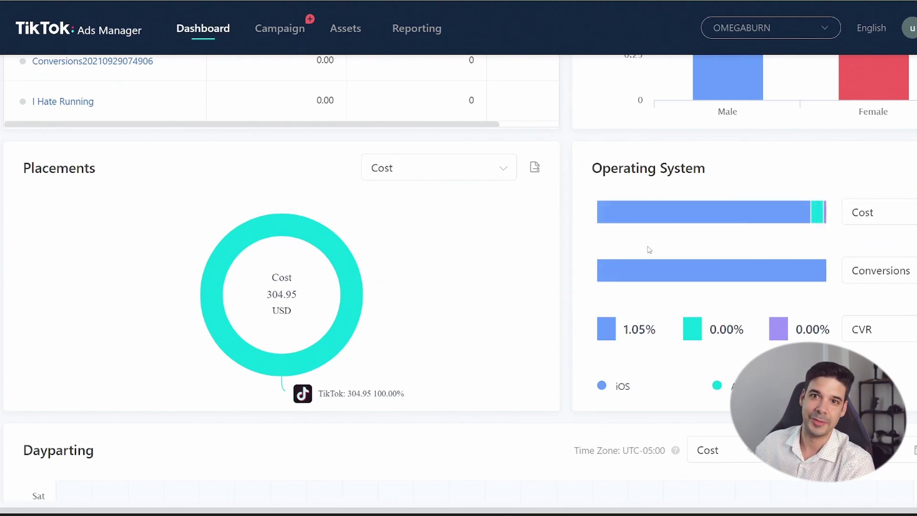
{"action": "mouse_move", "coordinate": [648, 263]}
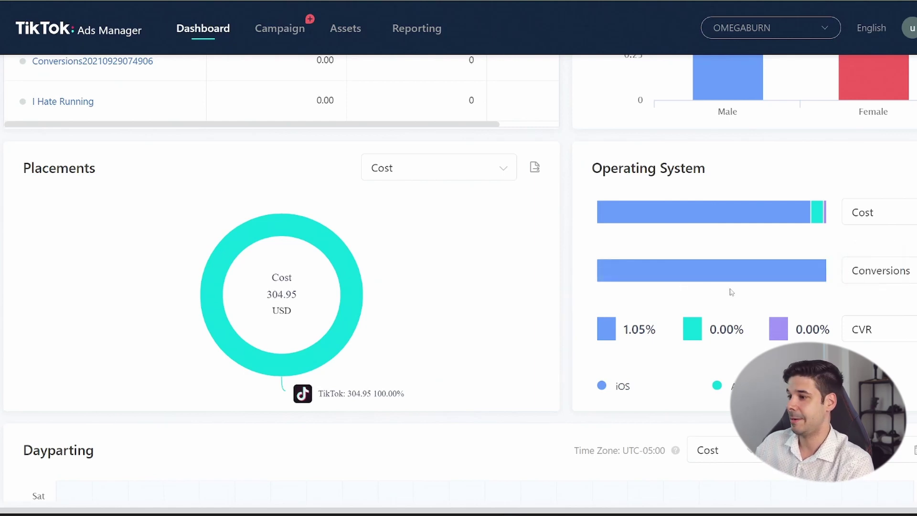
{"action": "scroll", "coordinate": [731, 291], "scroll_direction": "down", "scroll_amount": 3}
{"action": "scroll", "coordinate": [733, 275], "scroll_direction": "down", "scroll_amount": 1}
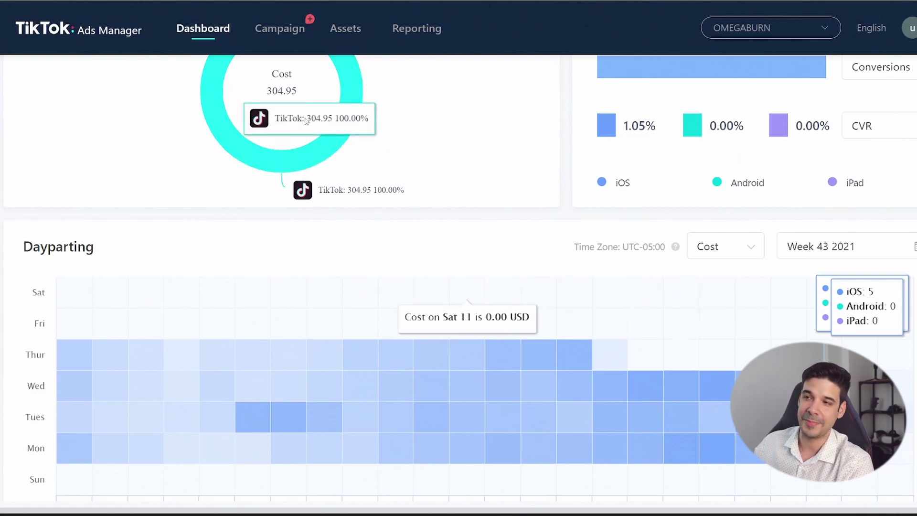
- Start a new campaign from the campaign list and bring up its advertising objectives
{"action": "left_click", "coordinate": [295, 34]}
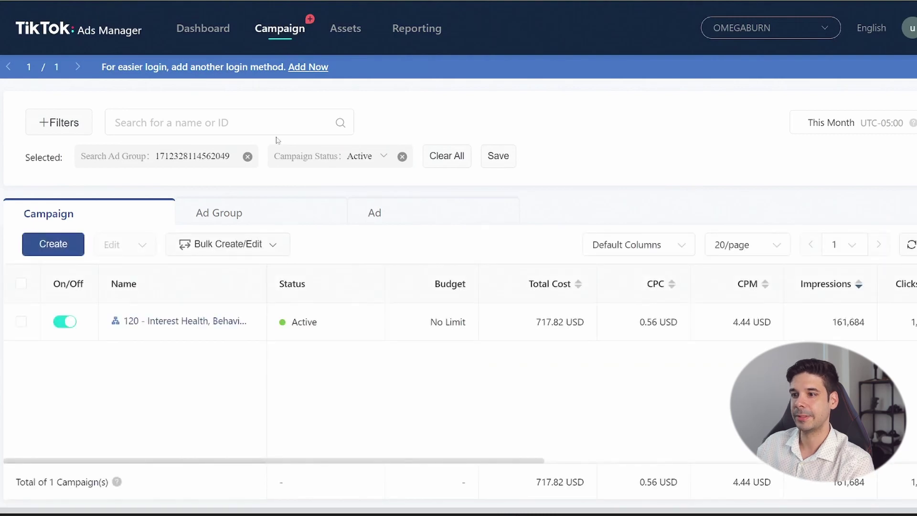
{"action": "left_click", "coordinate": [53, 245]}
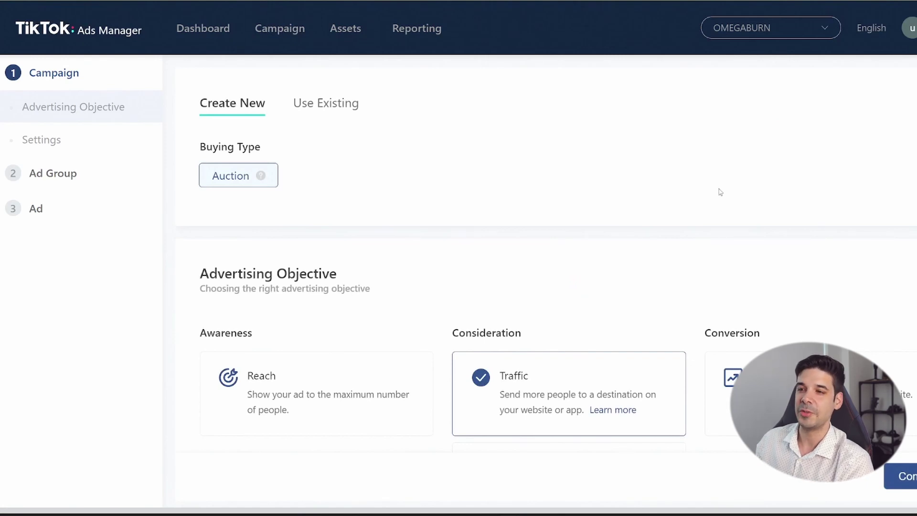
{"action": "scroll", "coordinate": [721, 192], "scroll_direction": "down", "scroll_amount": 1}
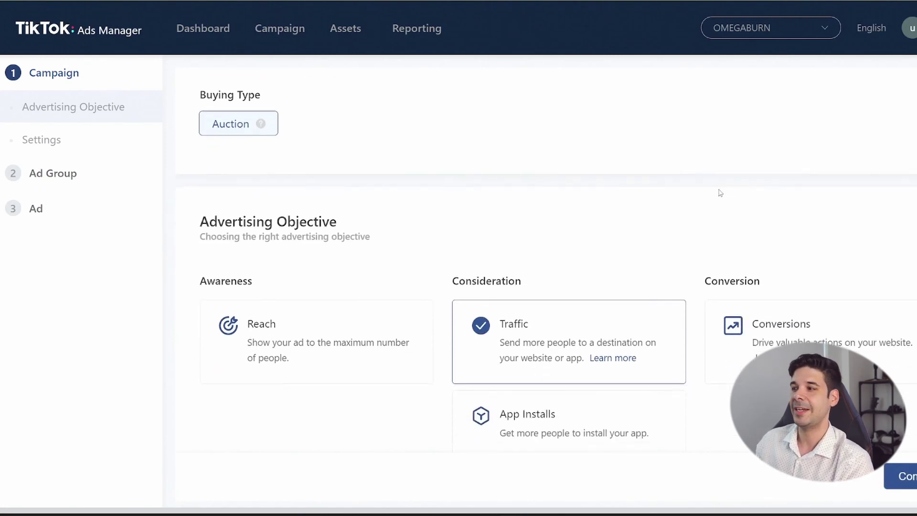
{"action": "scroll", "coordinate": [555, 229], "scroll_direction": "down", "scroll_amount": 1}
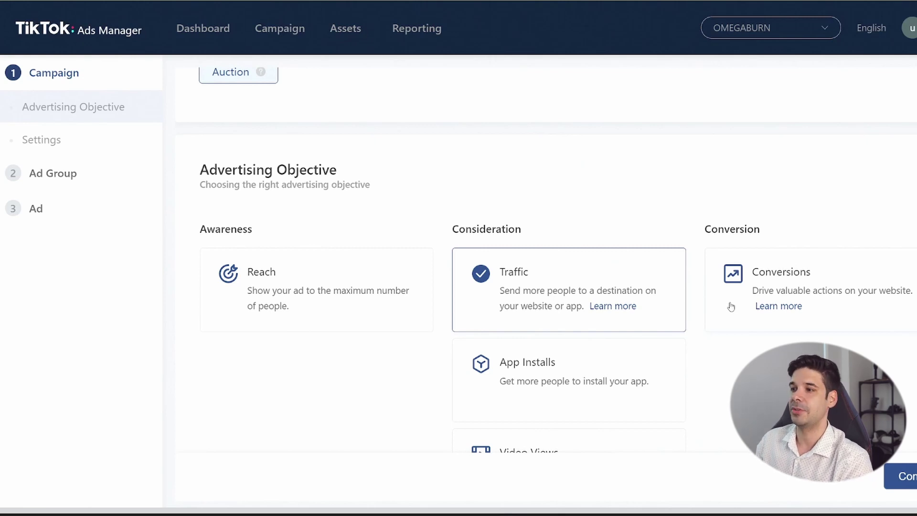
- Choose Conversions as the advertising objective and continue from the last edit
{"action": "scroll", "coordinate": [721, 303], "scroll_direction": "down", "scroll_amount": 1}
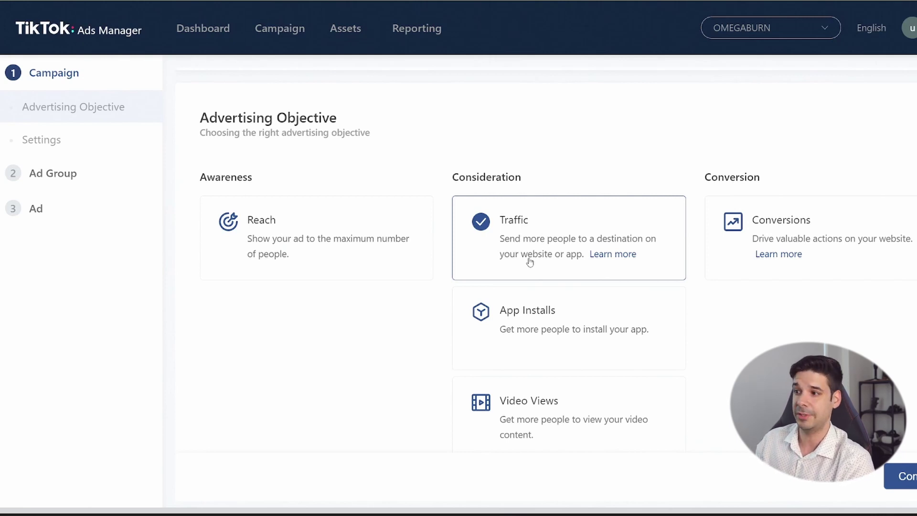
{"action": "left_click", "coordinate": [796, 237]}
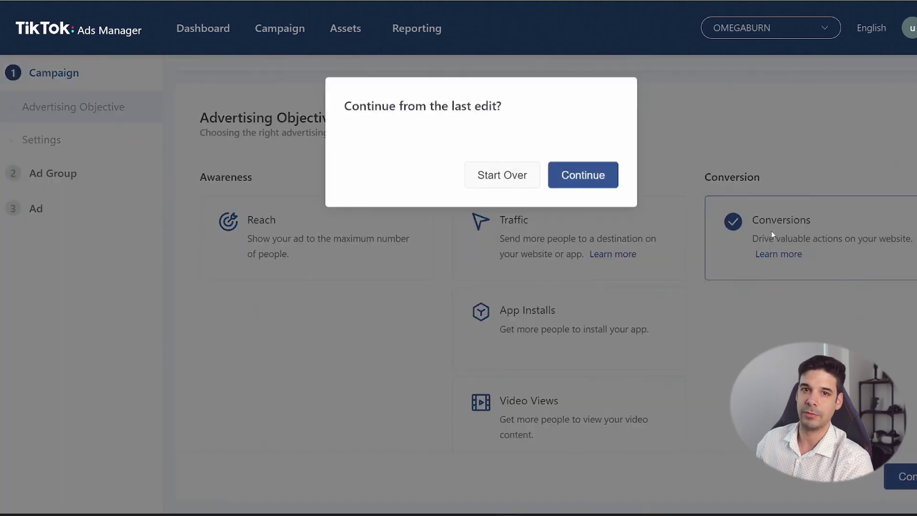
{"action": "left_click", "coordinate": [578, 167]}
- Name the campaign "Conversions Triple Interest Strategy" and proceed to the ad group setup
{"action": "left_click_drag", "start_coordinate": [337, 252], "coordinate": [151, 258]}
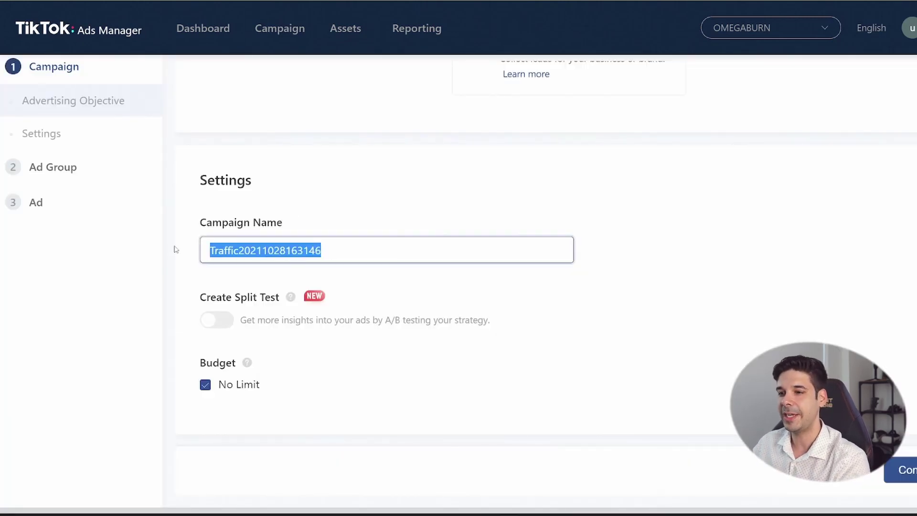
{"action": "type", "text": "C"}
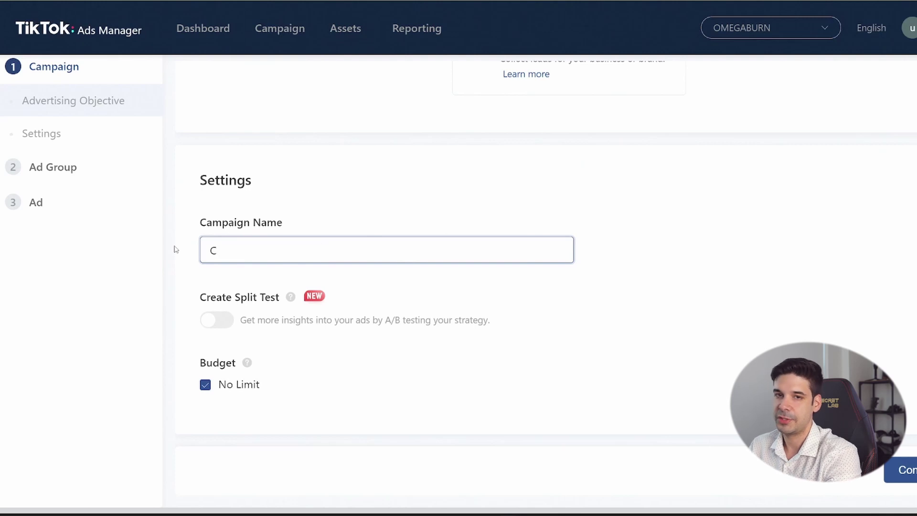
{"action": "type", "text": "onversions Triple Interest Strategy"}
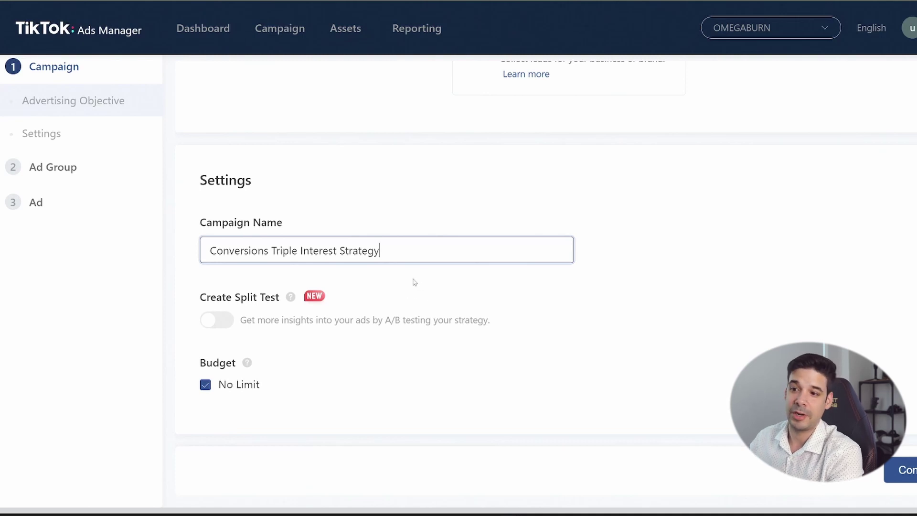
{"action": "left_click", "coordinate": [183, 315]}
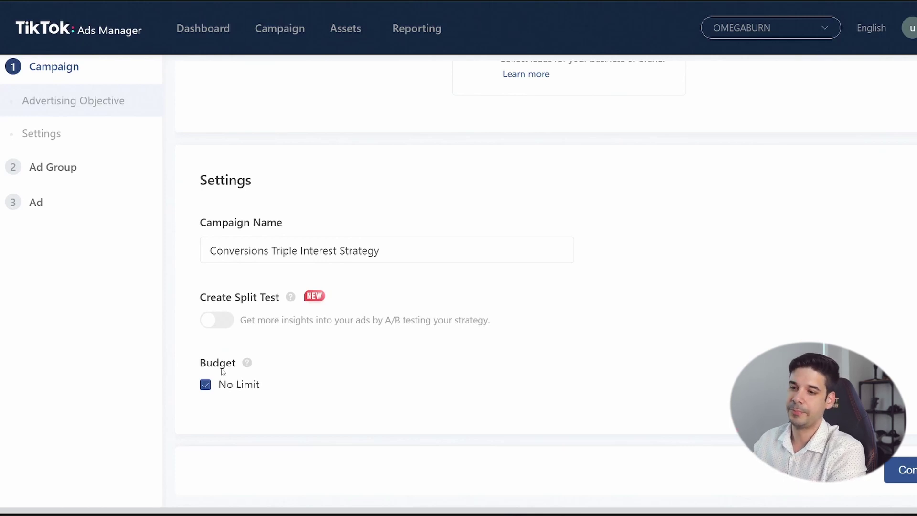
{"action": "left_click", "coordinate": [905, 470]}
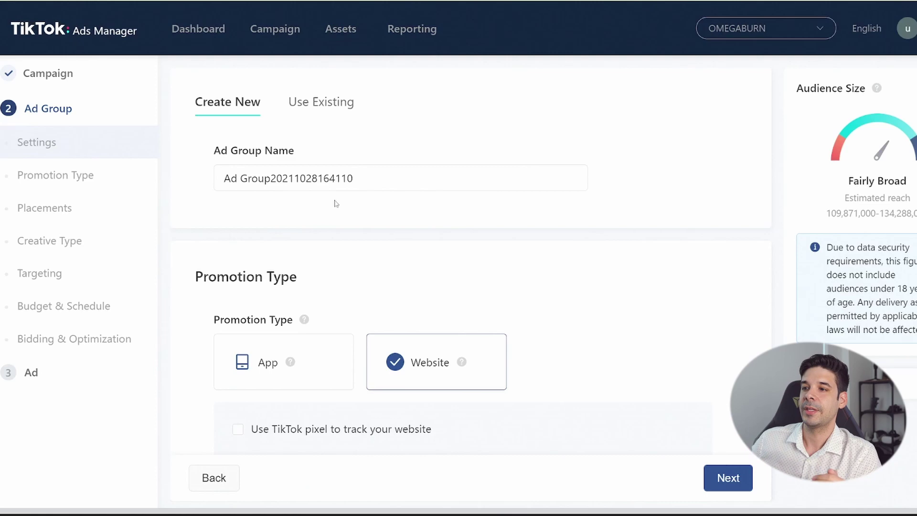
- Look through the ad group settings and name the ad group "Interest Targeting"
{"action": "scroll", "coordinate": [344, 234], "scroll_direction": "down", "scroll_amount": 13}
{"action": "scroll", "coordinate": [347, 235], "scroll_direction": "down", "scroll_amount": 14}
{"action": "scroll", "coordinate": [346, 244], "scroll_direction": "down", "scroll_amount": 9}
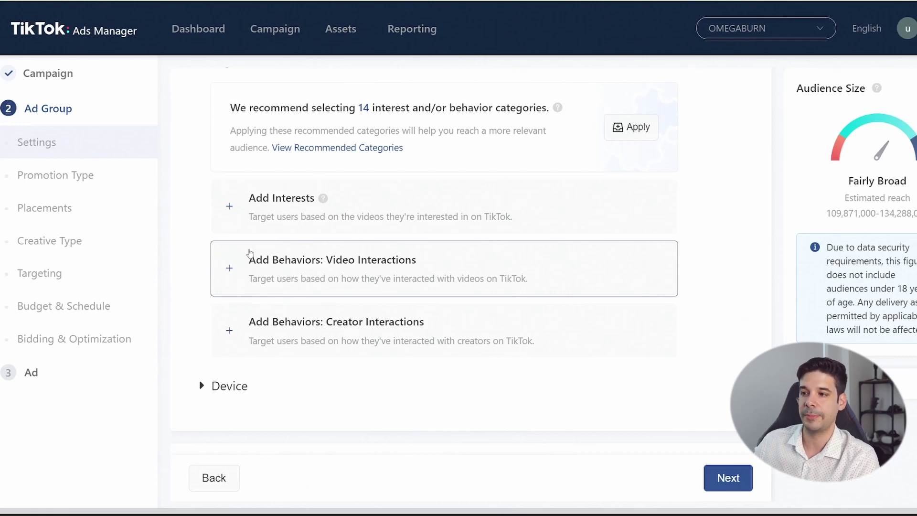
{"action": "scroll", "coordinate": [249, 253], "scroll_direction": "up", "scroll_amount": 2}
{"action": "scroll", "coordinate": [269, 281], "scroll_direction": "up", "scroll_amount": 12}
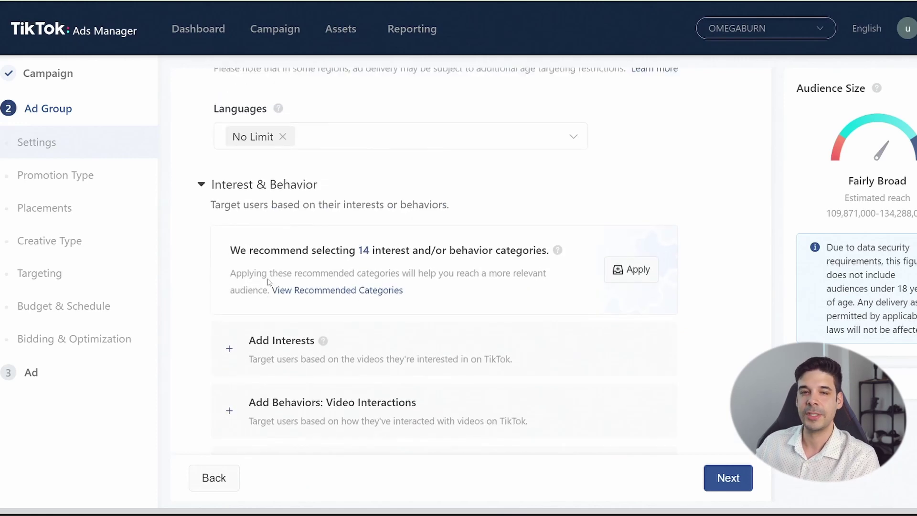
{"action": "scroll", "coordinate": [269, 282], "scroll_direction": "up", "scroll_amount": 10}
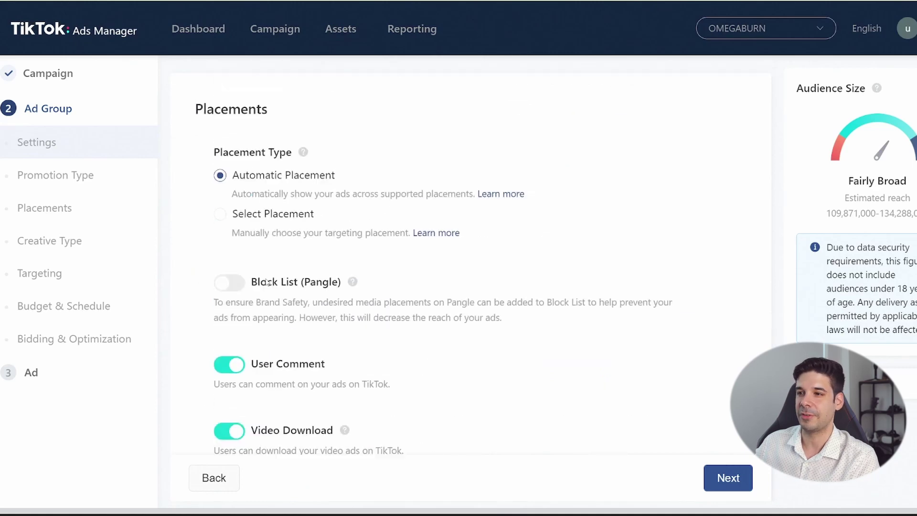
{"action": "type", "text": "Interest Targeting"}
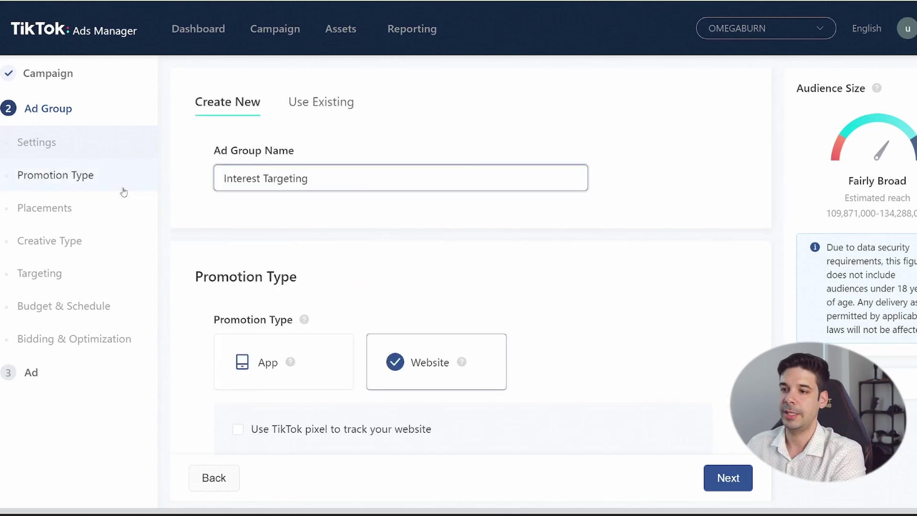
- Enable TikTok pixel tracking for the website promotion and choose the TikTok Pixel for Shopify
{"action": "scroll", "coordinate": [316, 215], "scroll_direction": "down", "scroll_amount": 3}
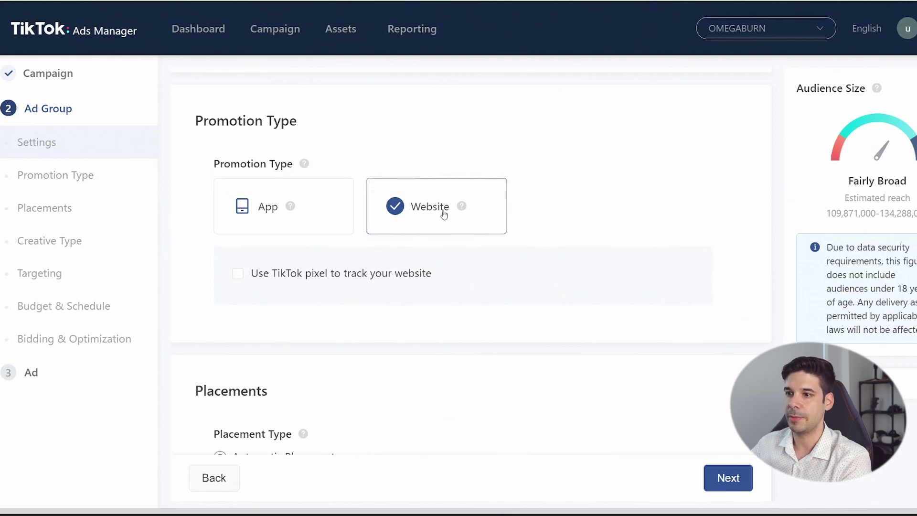
{"action": "scroll", "coordinate": [379, 215], "scroll_direction": "down", "scroll_amount": 2}
{"action": "left_click", "coordinate": [237, 170]}
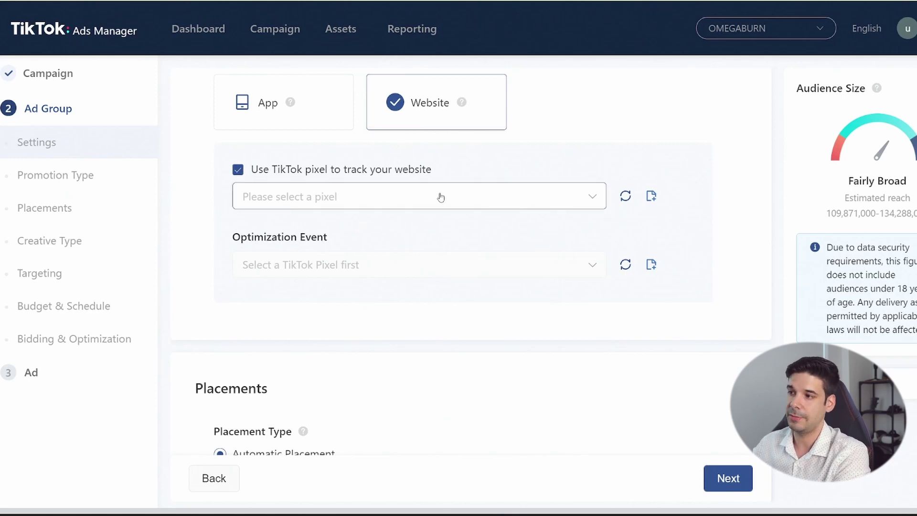
- Review the pixel's available optimization events and choose Complete Payment
{"action": "left_click", "coordinate": [377, 275]}
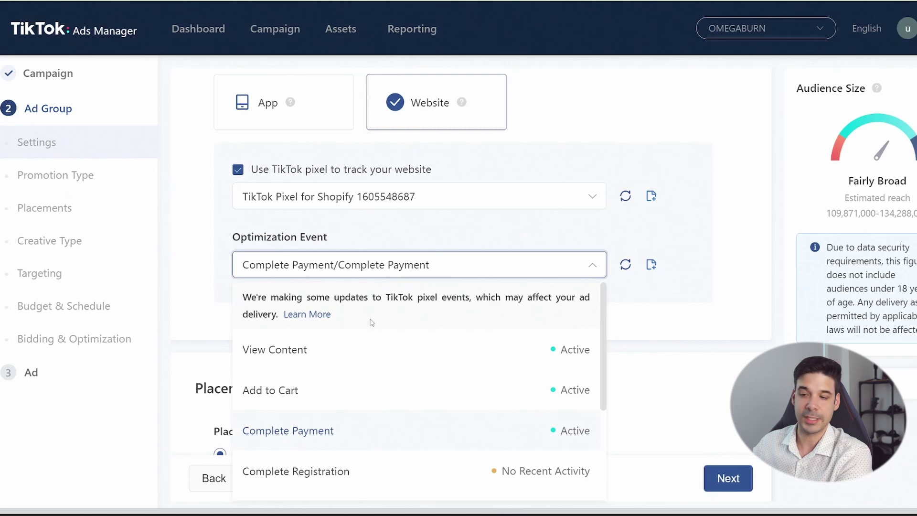
{"action": "scroll", "coordinate": [345, 362], "scroll_direction": "down", "scroll_amount": 1}
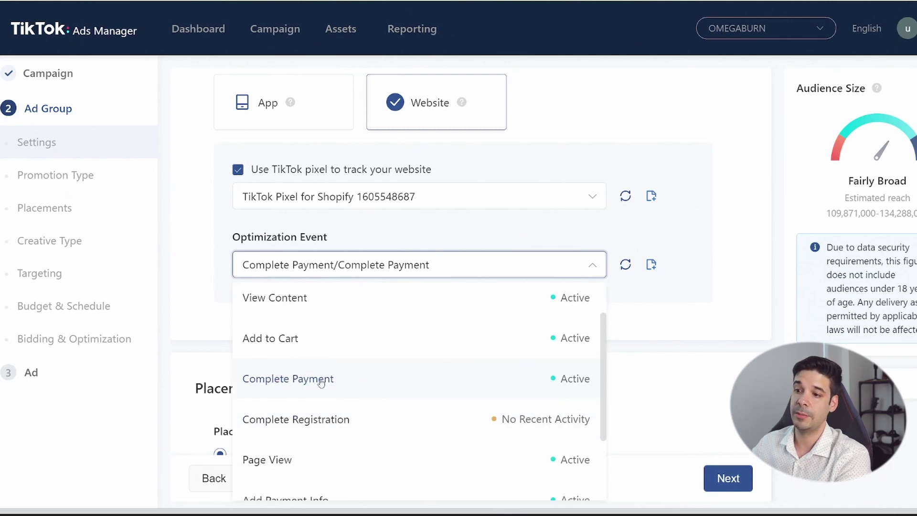
{"action": "scroll", "coordinate": [320, 384], "scroll_direction": "down", "scroll_amount": 2}
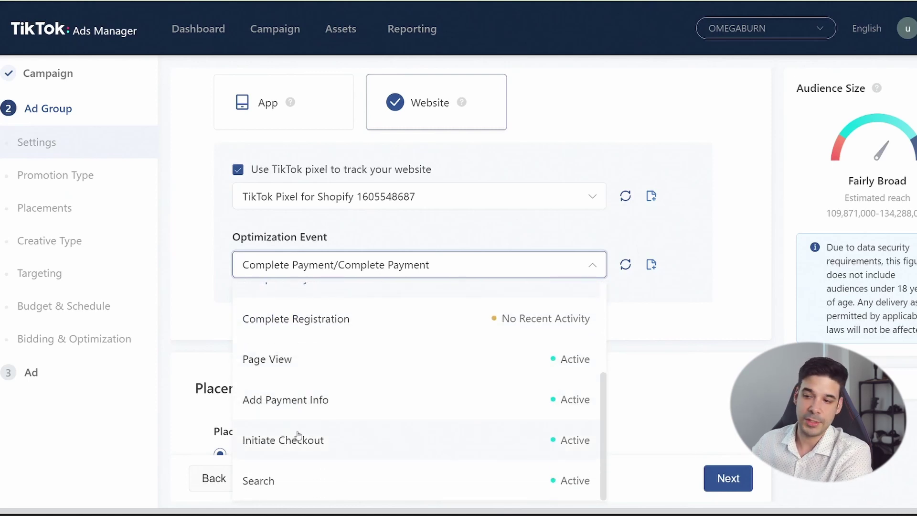
{"action": "scroll", "coordinate": [302, 439], "scroll_direction": "up", "scroll_amount": 3}
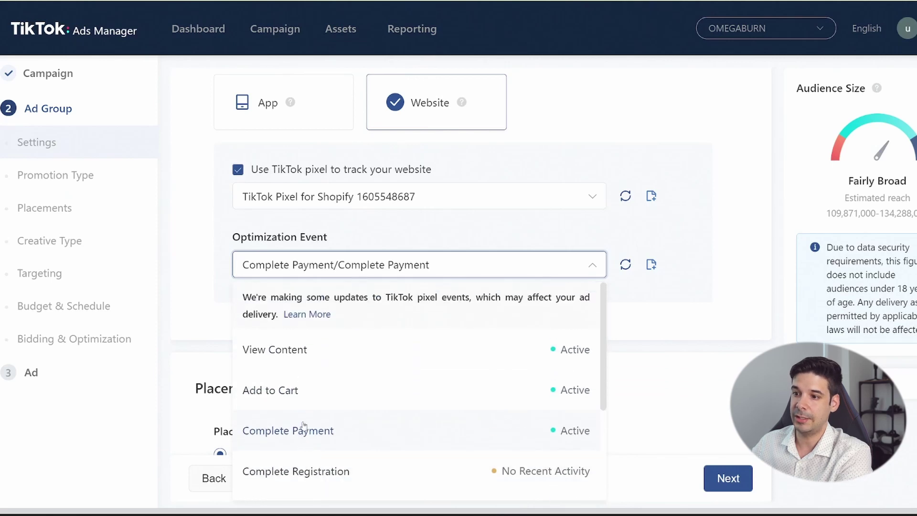
{"action": "scroll", "coordinate": [337, 359], "scroll_direction": "down", "scroll_amount": 3}
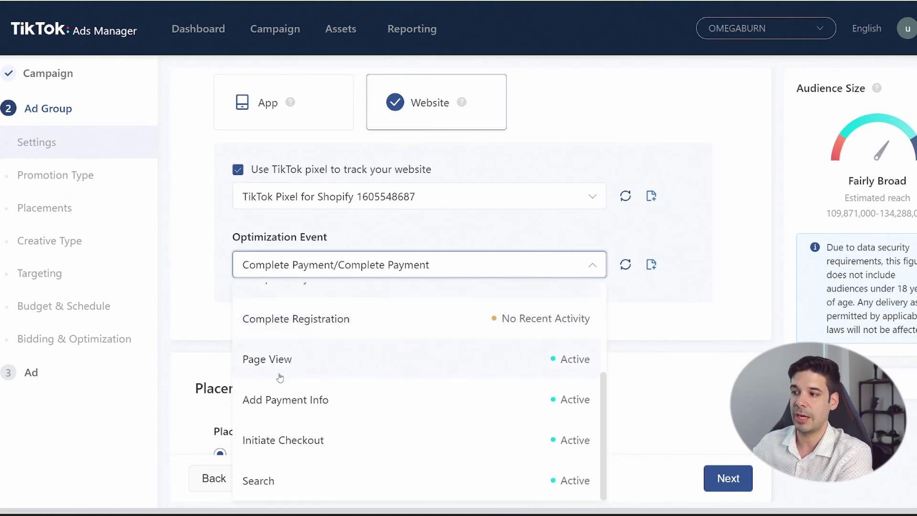
{"action": "scroll", "coordinate": [315, 386], "scroll_direction": "down", "scroll_amount": 1}
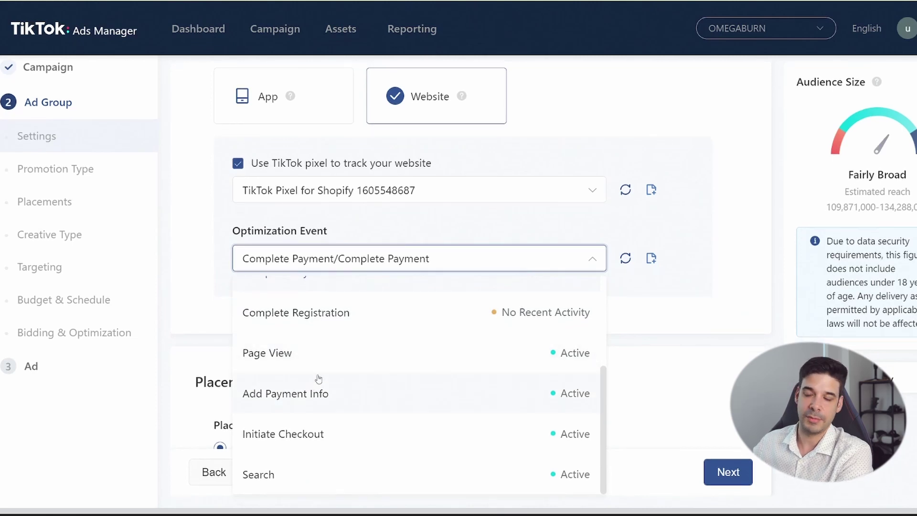
{"action": "scroll", "coordinate": [320, 387], "scroll_direction": "up", "scroll_amount": 3}
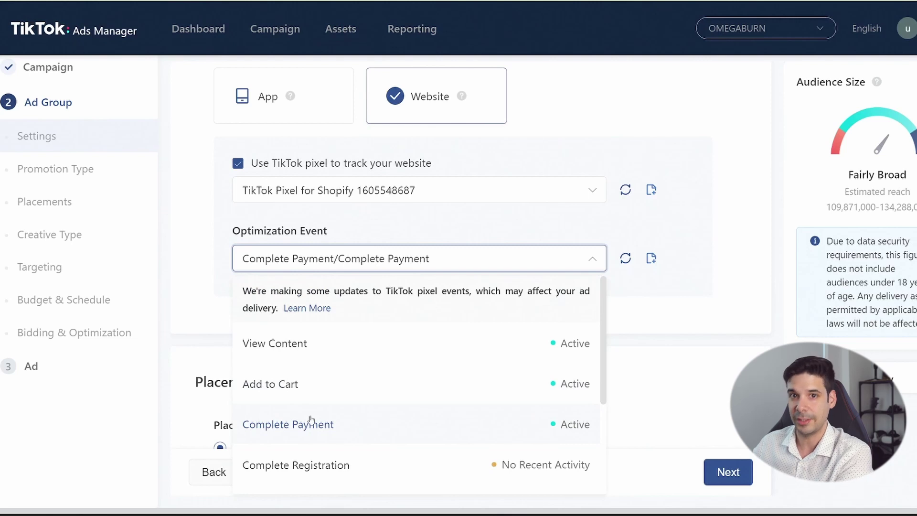
{"action": "left_click", "coordinate": [305, 425]}
- Switch to manually selected placements and exclude News Feed App Series and Pangle, leaving only TikTok
{"action": "scroll", "coordinate": [389, 242], "scroll_direction": "down", "scroll_amount": 5}
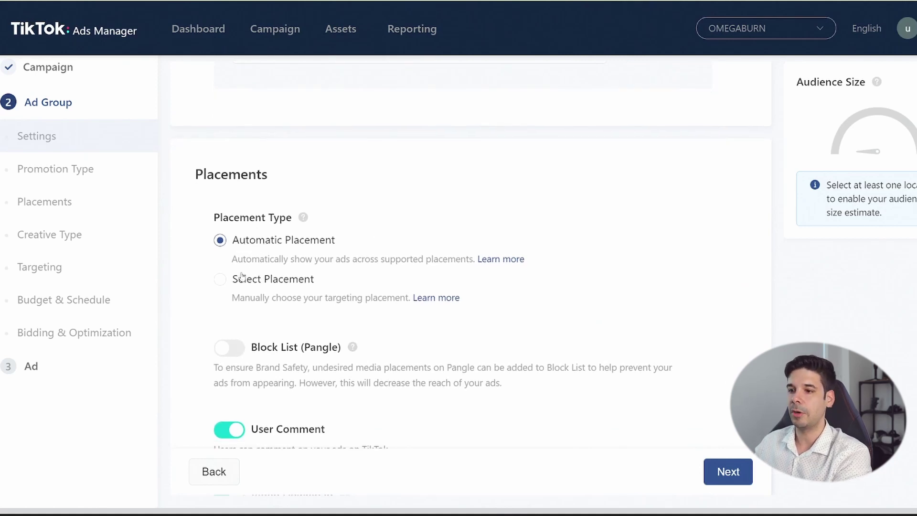
{"action": "left_click", "coordinate": [220, 279]}
{"action": "scroll", "coordinate": [317, 287], "scroll_direction": "down", "scroll_amount": 1}
{"action": "scroll", "coordinate": [317, 287], "scroll_direction": "down", "scroll_amount": 2}
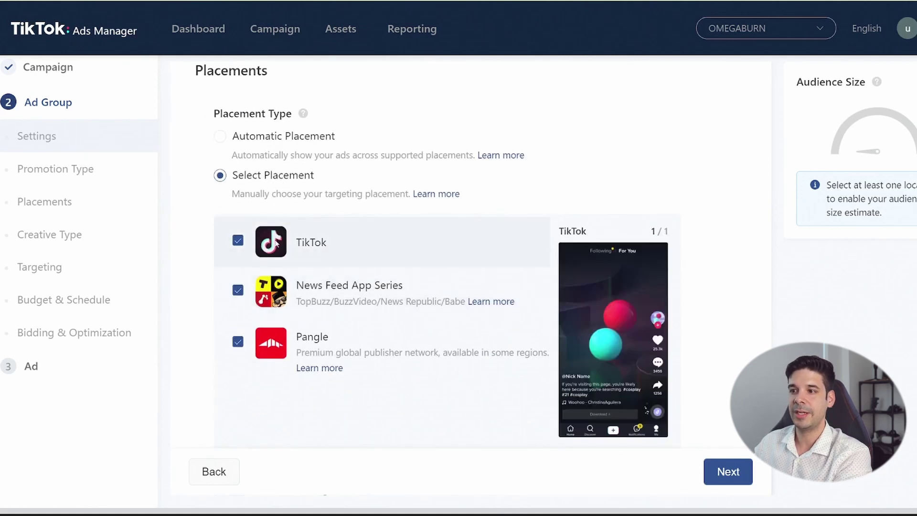
{"action": "left_click", "coordinate": [238, 291]}
{"action": "left_click", "coordinate": [238, 342]}
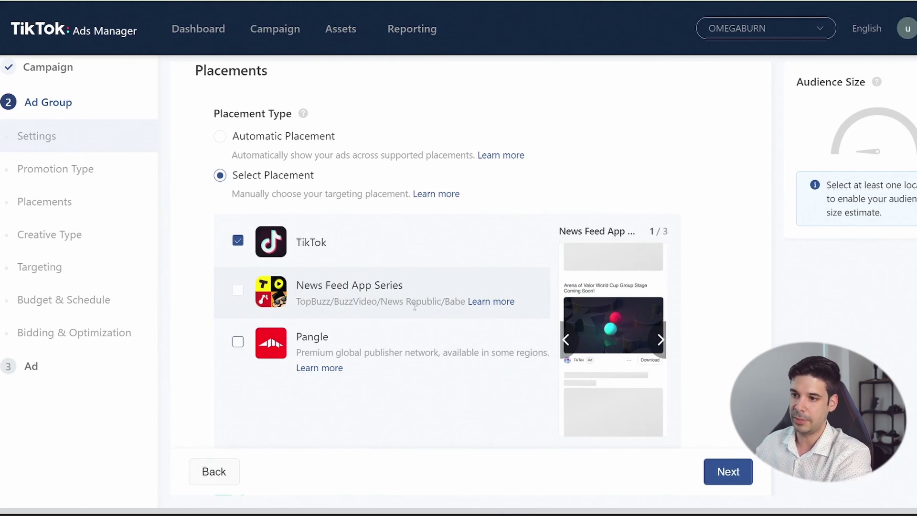
- Review the User Comment, Video Download and Automated Creative Optimization settings of the ad group
{"action": "scroll", "coordinate": [415, 306], "scroll_direction": "down", "scroll_amount": 5}
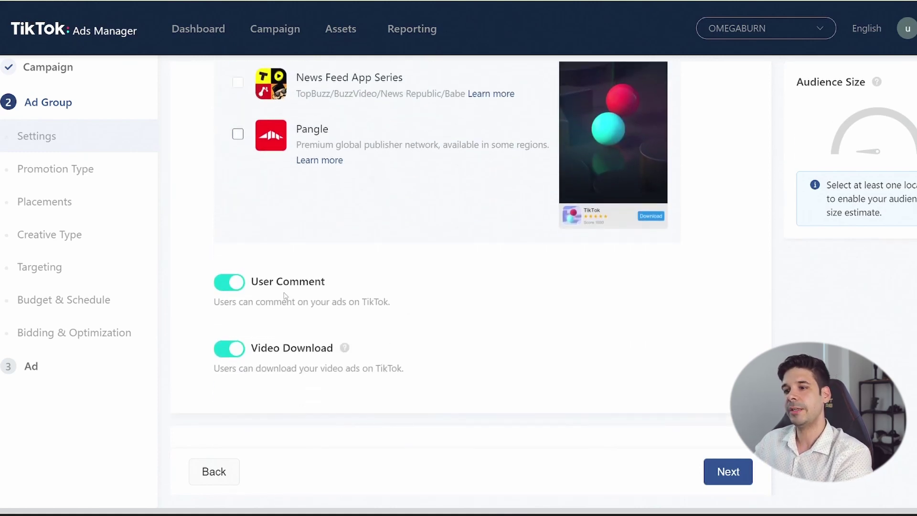
{"action": "scroll", "coordinate": [286, 297], "scroll_direction": "down", "scroll_amount": 1}
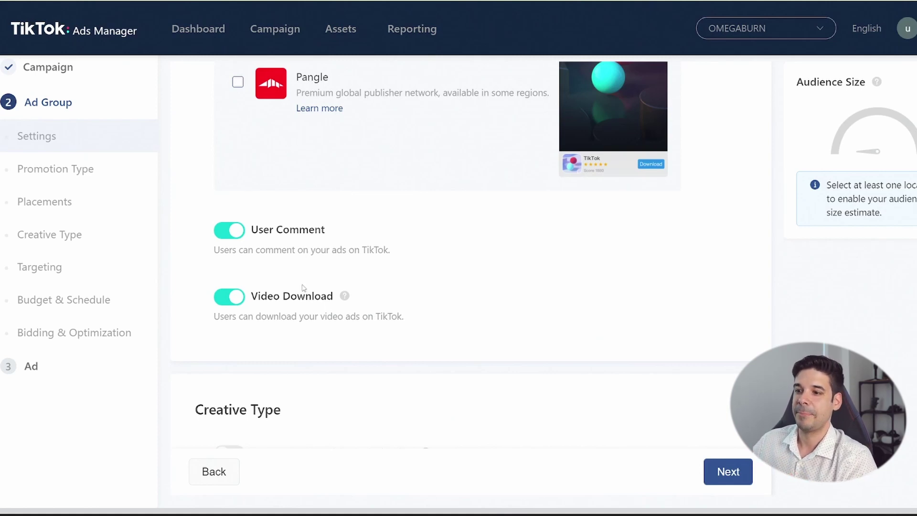
{"action": "scroll", "coordinate": [275, 299], "scroll_direction": "down", "scroll_amount": 1}
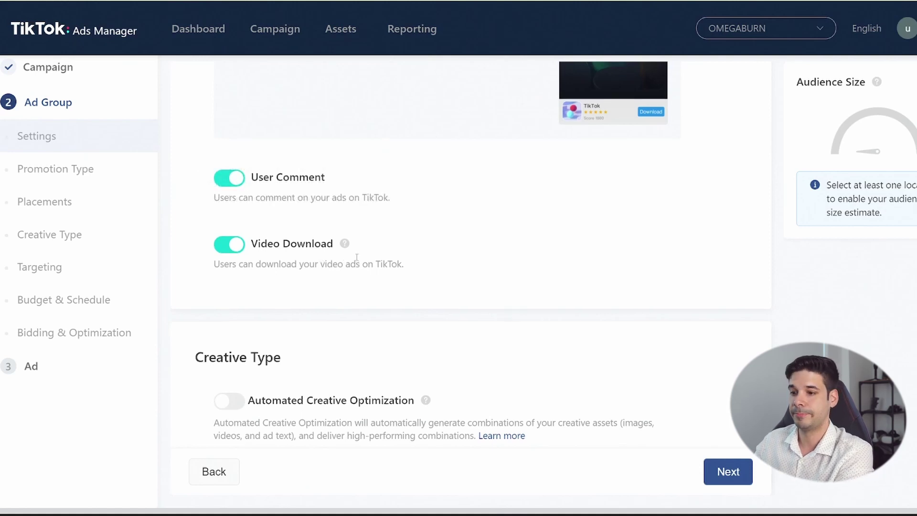
{"action": "scroll", "coordinate": [517, 195], "scroll_direction": "down", "scroll_amount": 3}
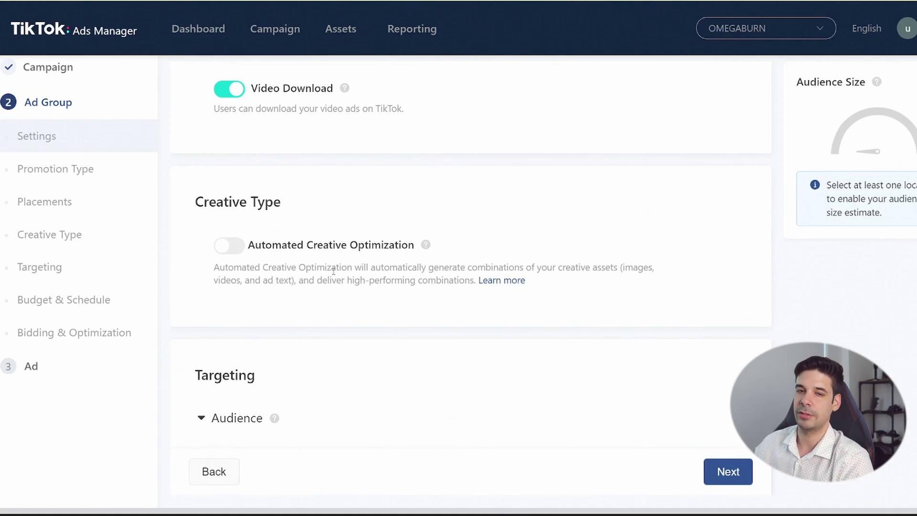
- Examine the saved custom and lookalike audiences that can be included in or excluded from the targeting
{"action": "scroll", "coordinate": [334, 271], "scroll_direction": "down", "scroll_amount": 5}
{"action": "left_click", "coordinate": [374, 225]}
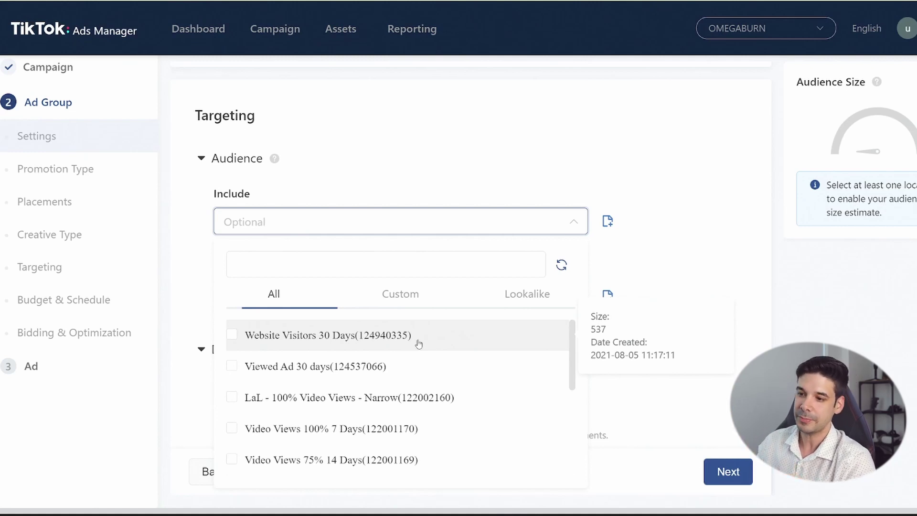
{"action": "scroll", "coordinate": [402, 354], "scroll_direction": "down", "scroll_amount": 1}
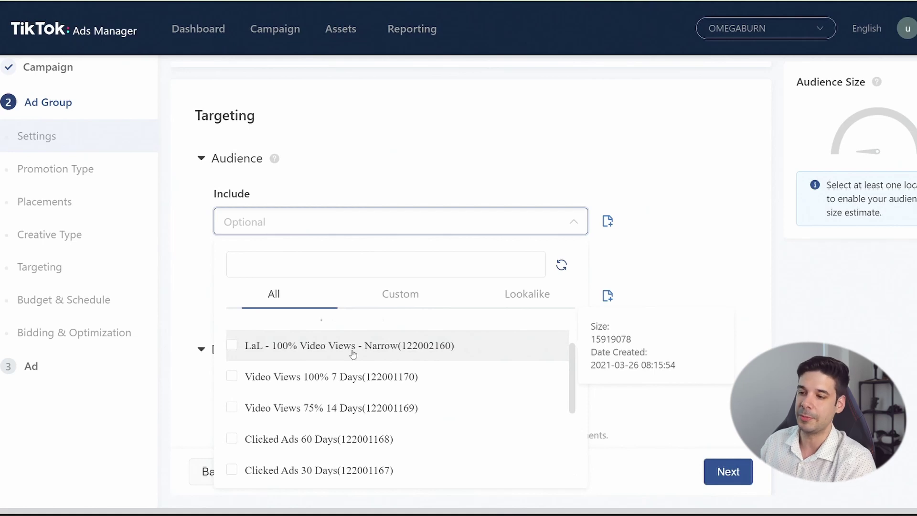
{"action": "left_click", "coordinate": [223, 215]}
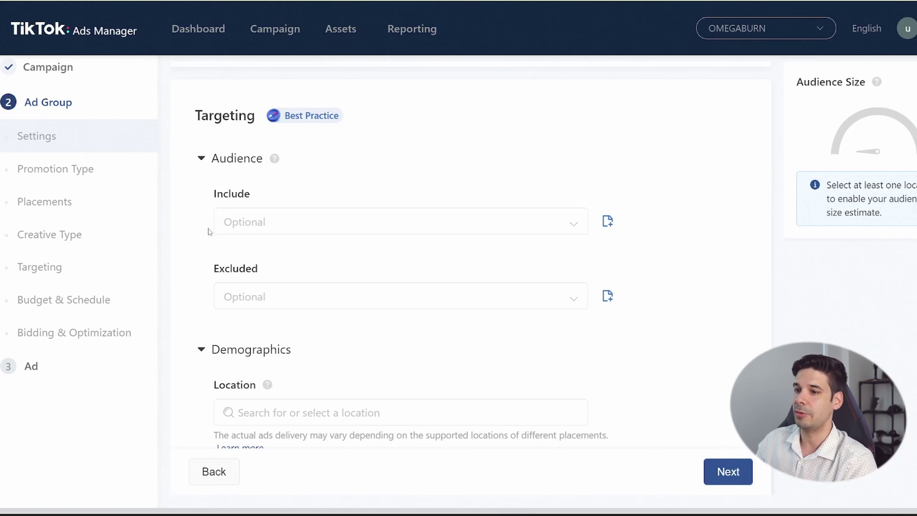
{"action": "left_click", "coordinate": [268, 304]}
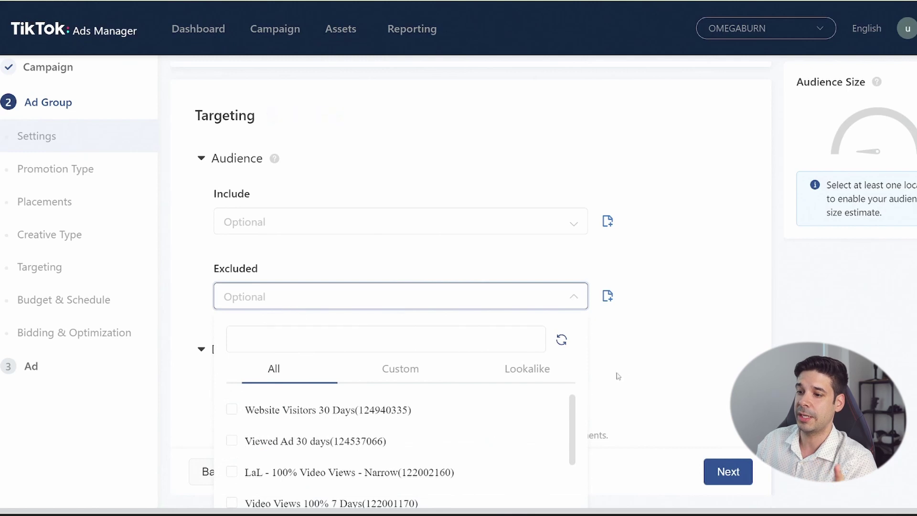
{"action": "scroll", "coordinate": [286, 305], "scroll_direction": "down", "scroll_amount": 1}
{"action": "scroll", "coordinate": [402, 413], "scroll_direction": "down", "scroll_amount": 2}
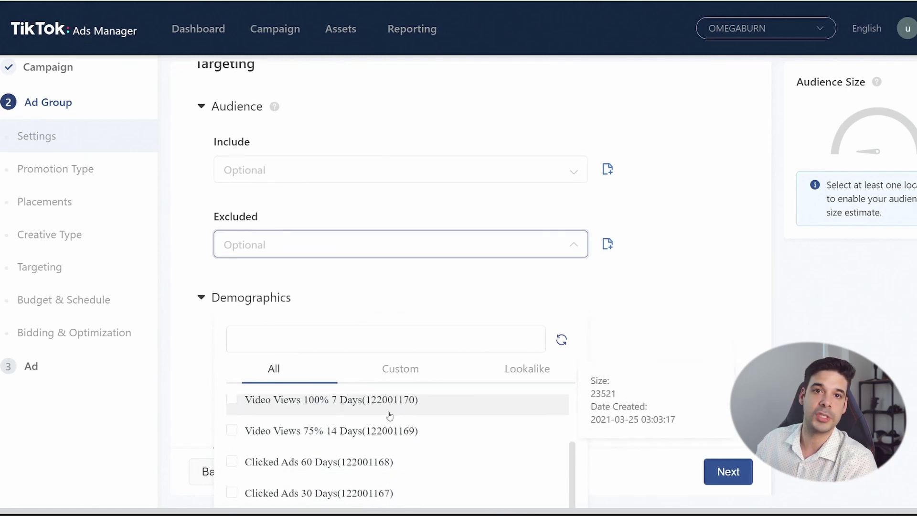
{"action": "left_click", "coordinate": [186, 266]}
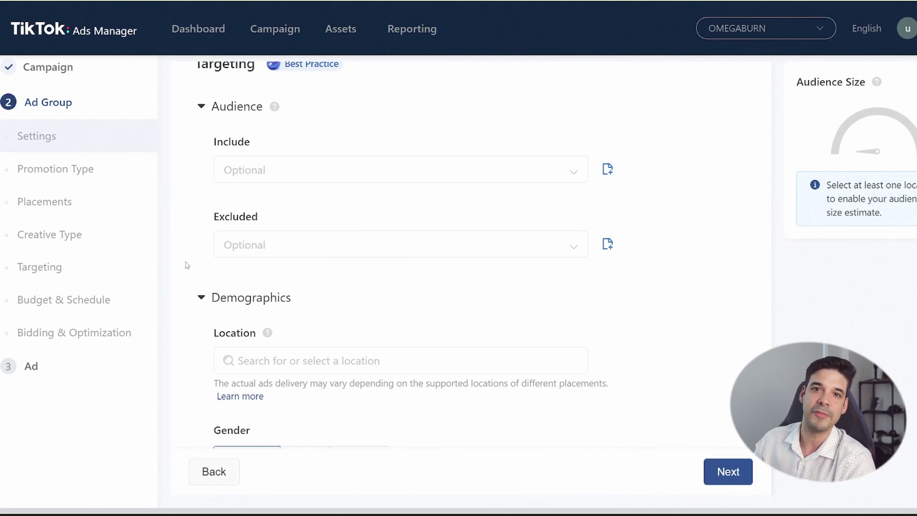
- Set the targeting location of the ad group to United States
{"action": "scroll", "coordinate": [187, 265], "scroll_direction": "down", "scroll_amount": 1}
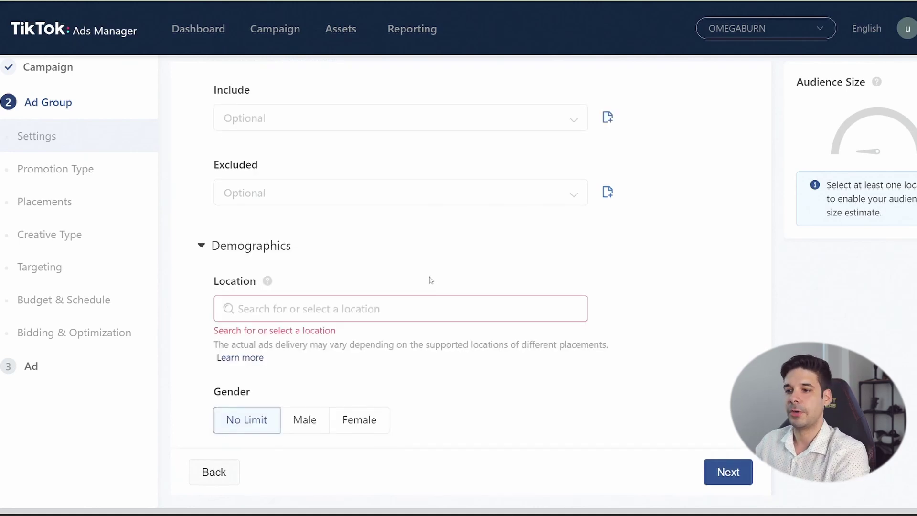
{"action": "left_click", "coordinate": [306, 309]}
{"action": "type", "text": "uni"}
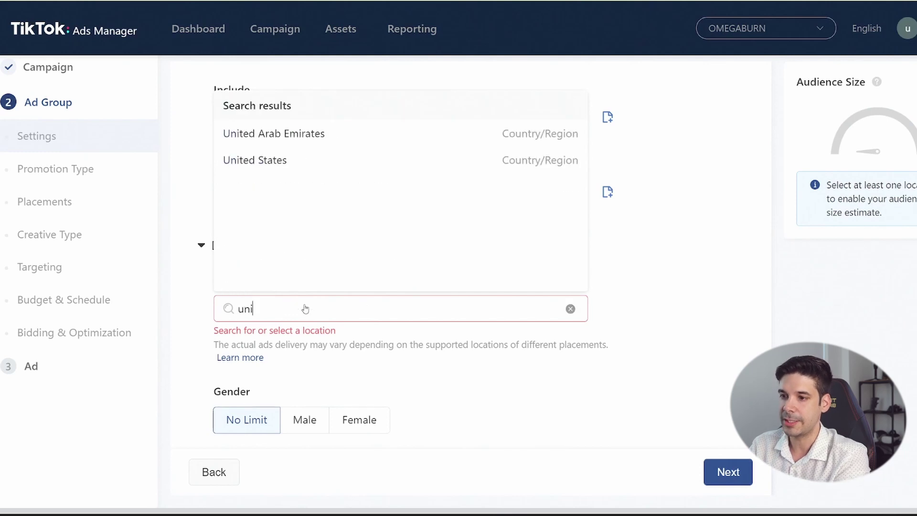
{"action": "type", "text": "t"}
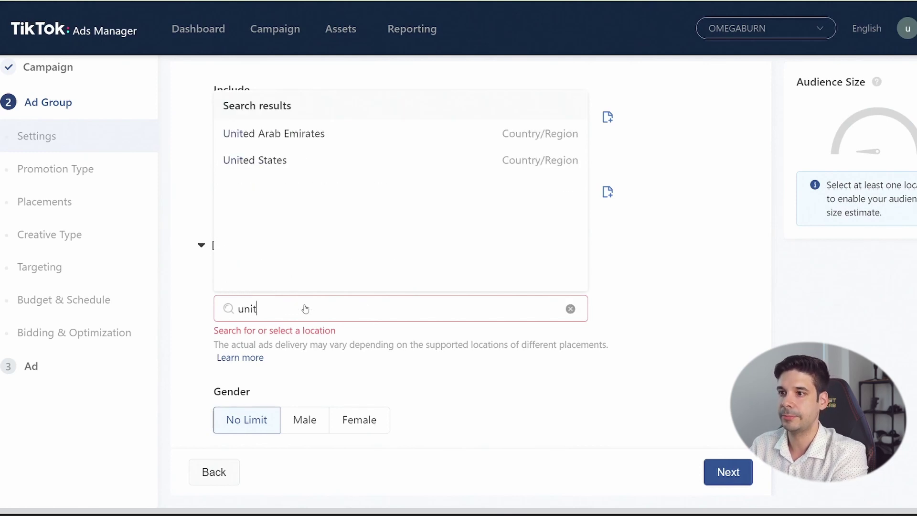
{"action": "left_click", "coordinate": [297, 173]}
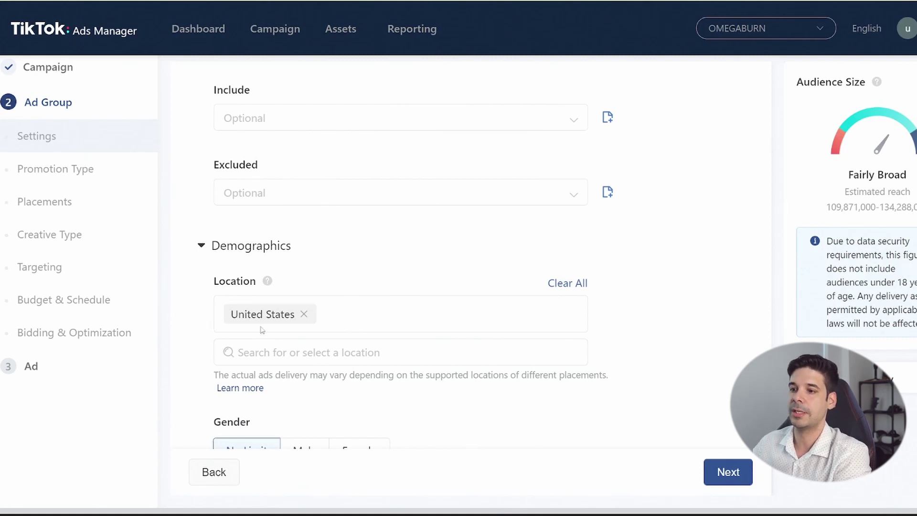
- Try the Male and Female gender options and return the gender targeting to No Limit
{"action": "scroll", "coordinate": [399, 323], "scroll_direction": "down", "scroll_amount": 1}
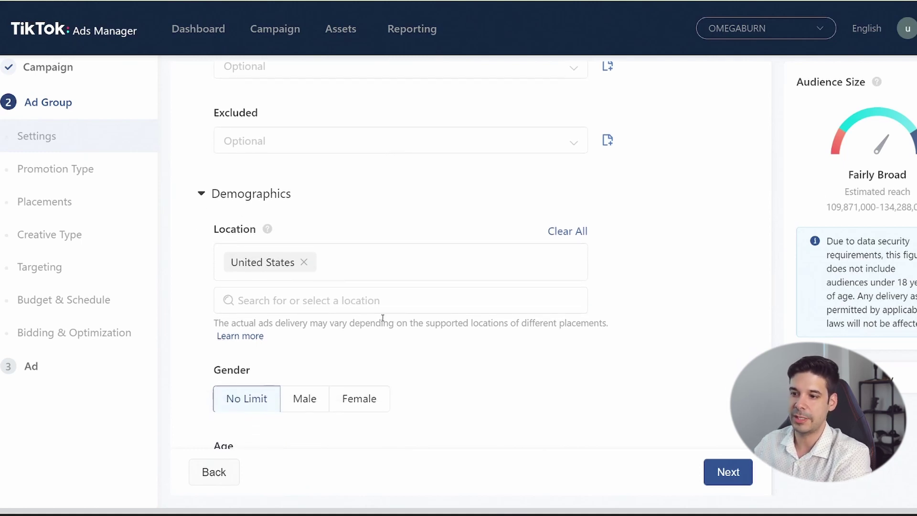
{"action": "scroll", "coordinate": [383, 318], "scroll_direction": "down", "scroll_amount": 3}
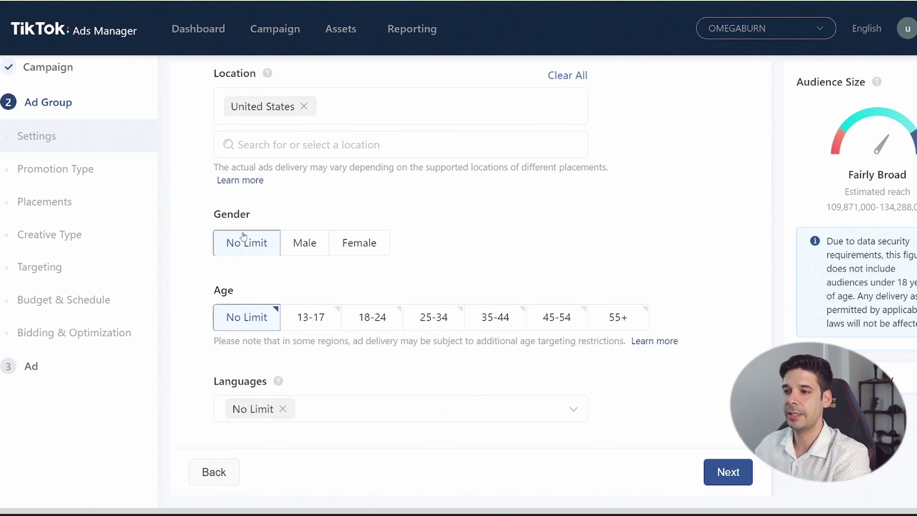
{"action": "left_click", "coordinate": [316, 245]}
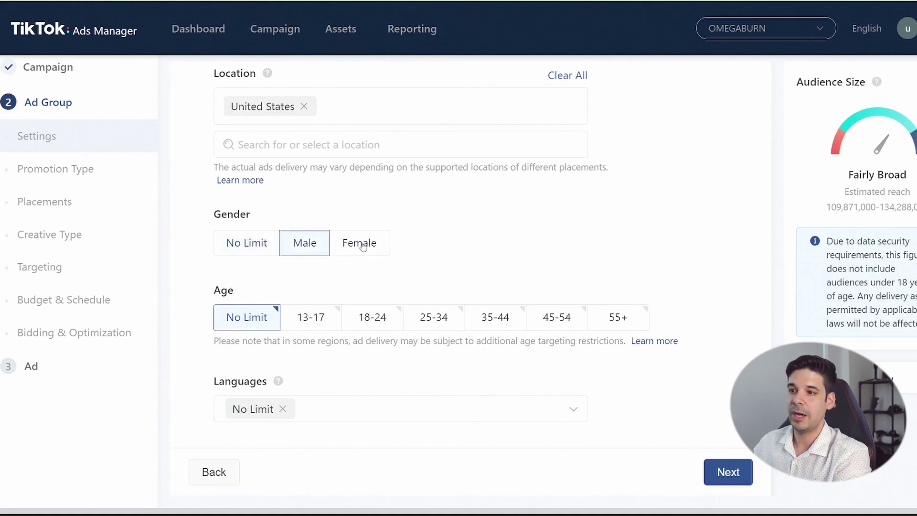
{"action": "left_click", "coordinate": [362, 244]}
{"action": "left_click", "coordinate": [304, 242]}
{"action": "left_click", "coordinate": [360, 244]}
{"action": "left_click", "coordinate": [239, 245]}
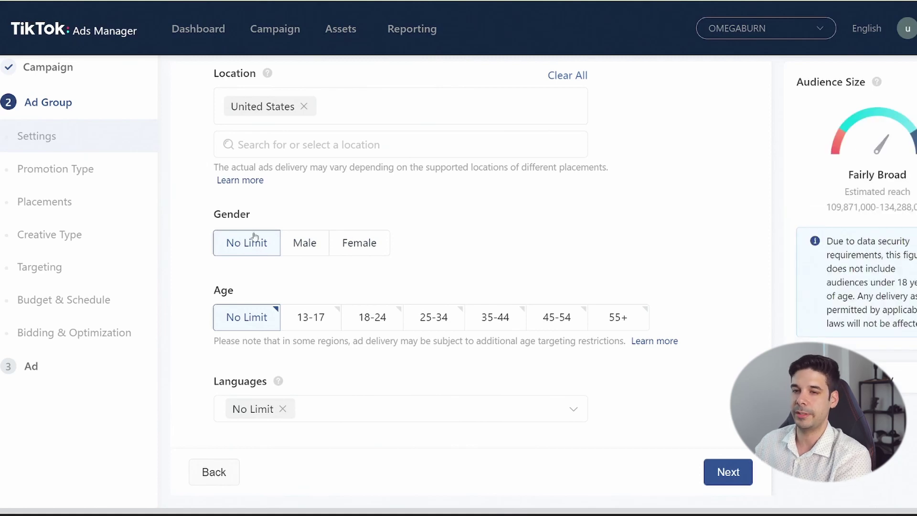
- Limit the age targeting to the 18-24, 25-34, 35-44 and 45-54 groups
{"action": "scroll", "coordinate": [220, 234], "scroll_direction": "down", "scroll_amount": 1}
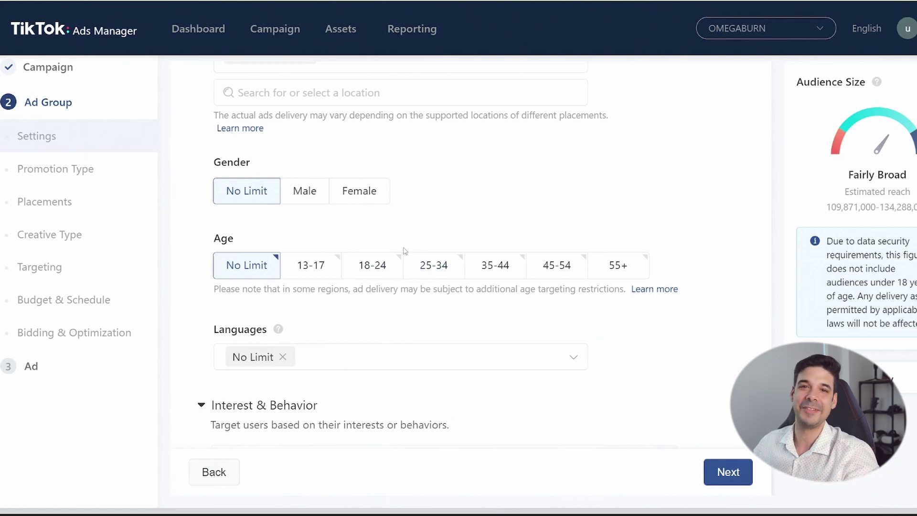
{"action": "left_click", "coordinate": [378, 269]}
{"action": "left_click", "coordinate": [556, 266]}
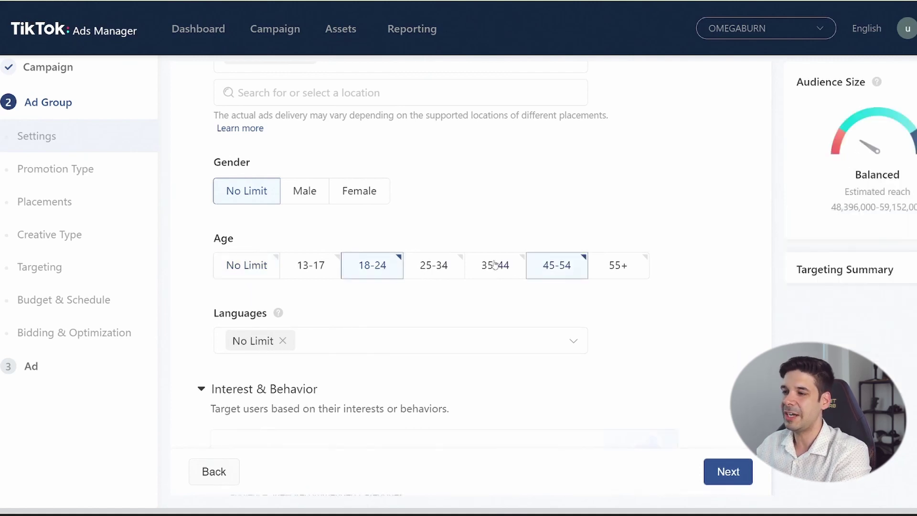
{"action": "left_click", "coordinate": [390, 274]}
{"action": "left_click", "coordinate": [433, 272]}
{"action": "left_click", "coordinate": [503, 273]}
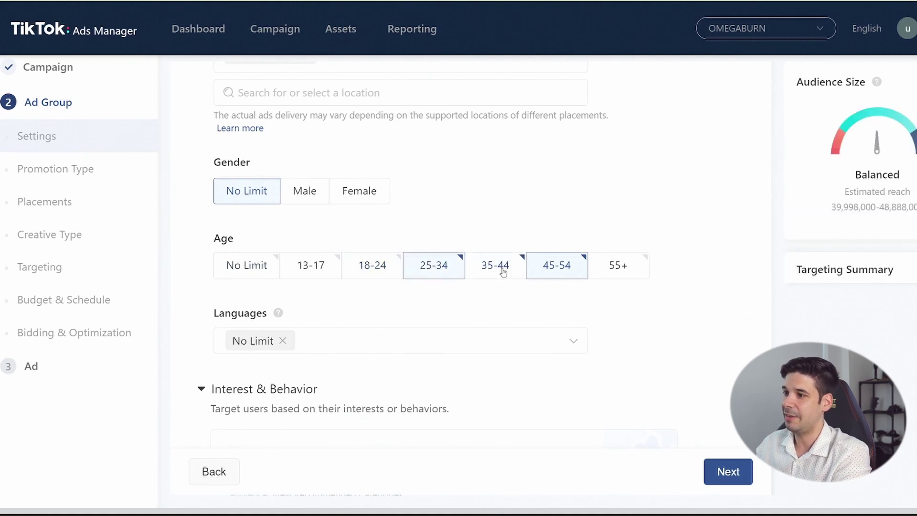
{"action": "left_click", "coordinate": [529, 274]}
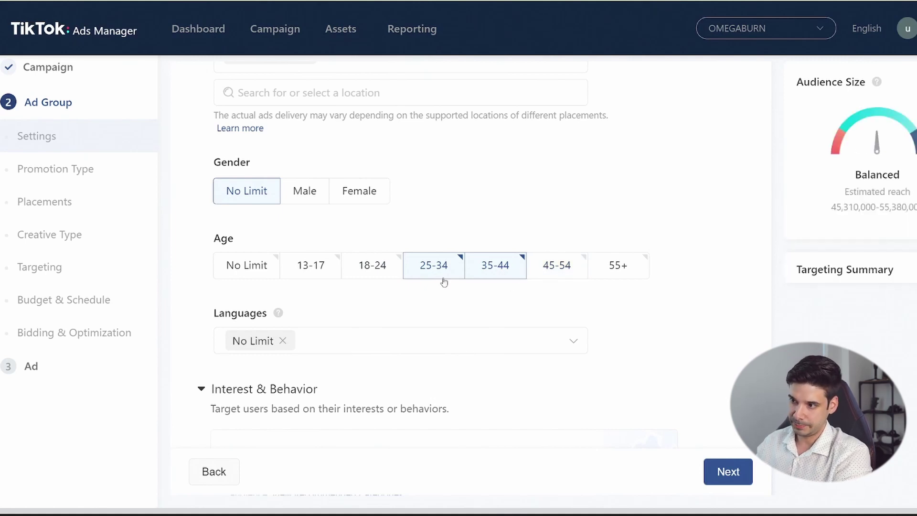
{"action": "left_click", "coordinate": [383, 271]}
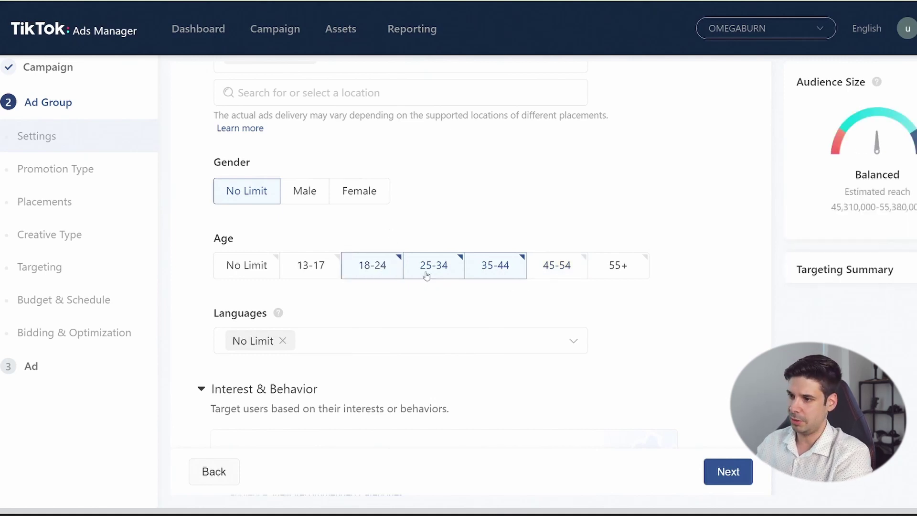
{"action": "left_click", "coordinate": [556, 267]}
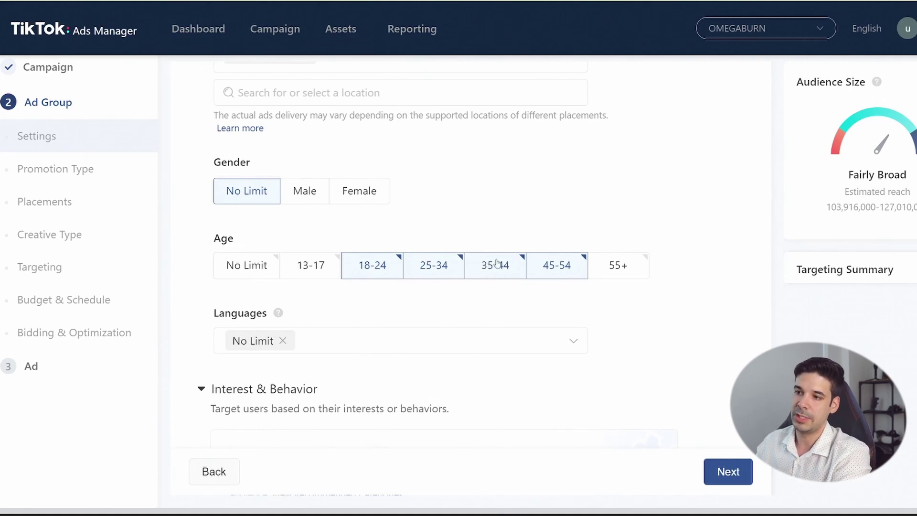
- Review the Languages setting and the Interest & Behavior targeting options of the ad group
{"action": "scroll", "coordinate": [488, 266], "scroll_direction": "down", "scroll_amount": 1}
{"action": "scroll", "coordinate": [488, 266], "scroll_direction": "down", "scroll_amount": 1}
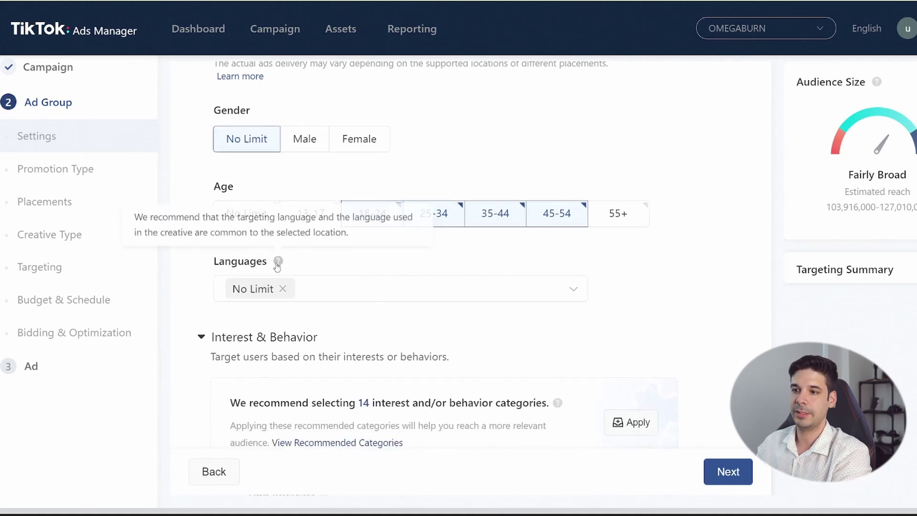
{"action": "scroll", "coordinate": [303, 294], "scroll_direction": "down", "scroll_amount": 1}
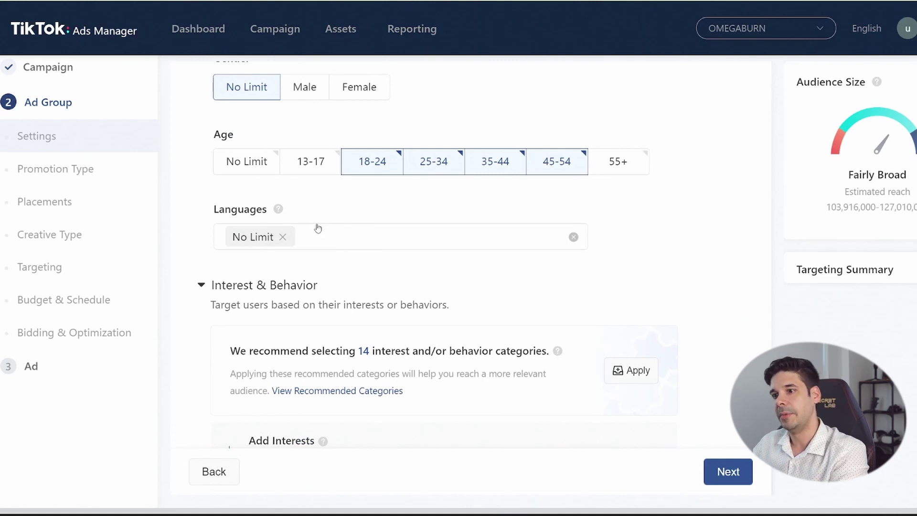
{"action": "scroll", "coordinate": [368, 246], "scroll_direction": "down", "scroll_amount": 1}
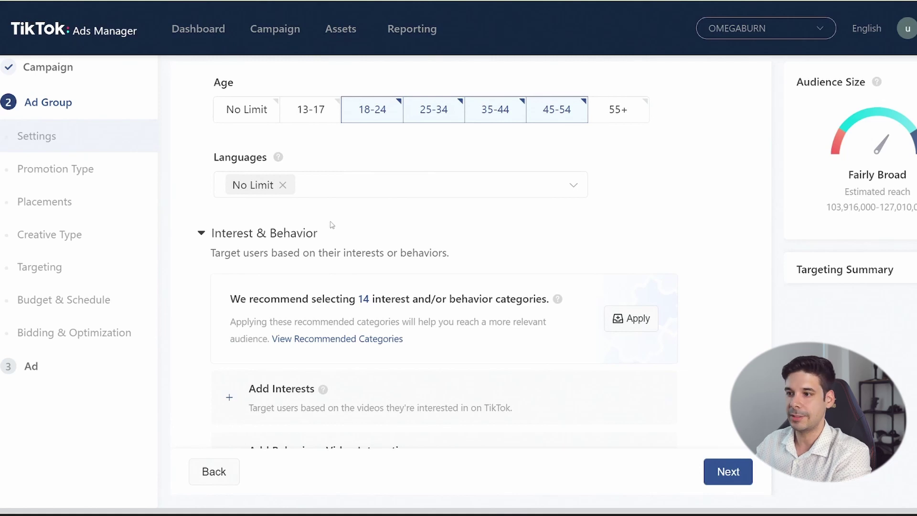
{"action": "scroll", "coordinate": [430, 201], "scroll_direction": "up", "scroll_amount": 1}
{"action": "scroll", "coordinate": [449, 197], "scroll_direction": "down", "scroll_amount": 2}
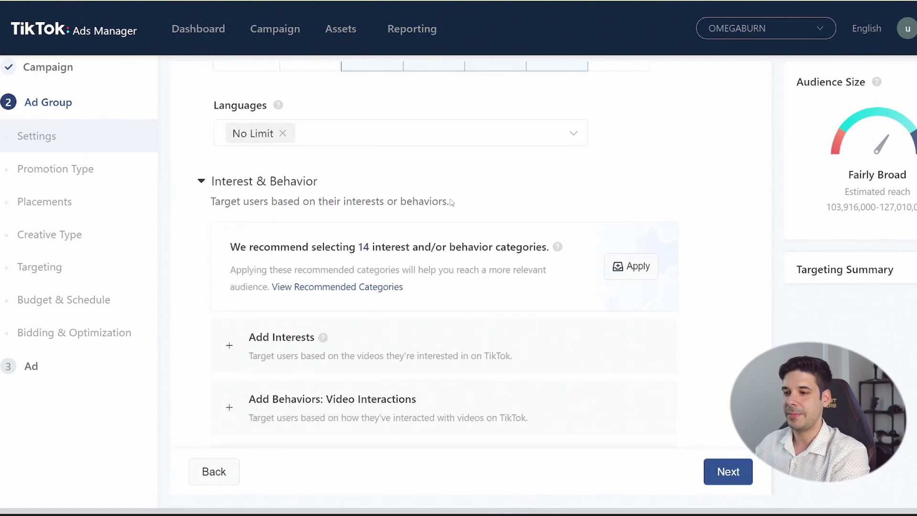
{"action": "scroll", "coordinate": [379, 287], "scroll_direction": "down", "scroll_amount": 1}
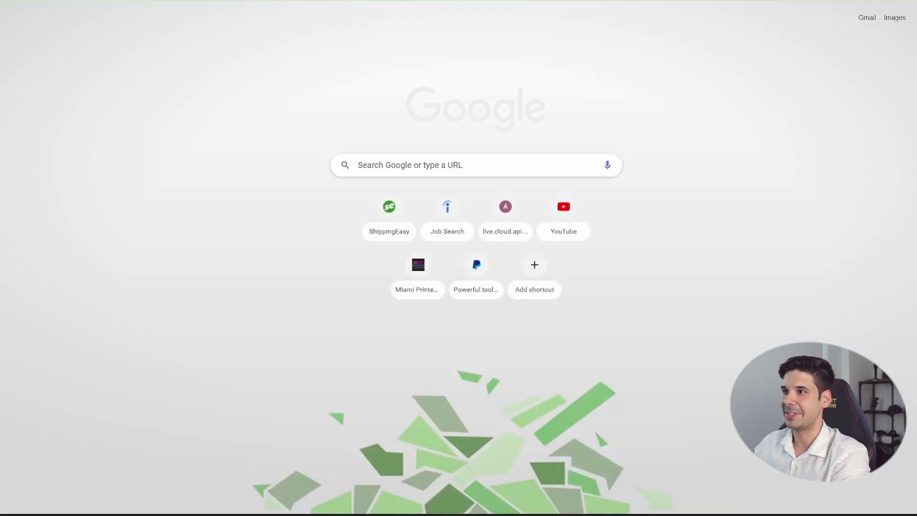
- Switch to a blank browser tab and open the OmegaBurn store website
{"action": "key", "text": "ctrl+l"}
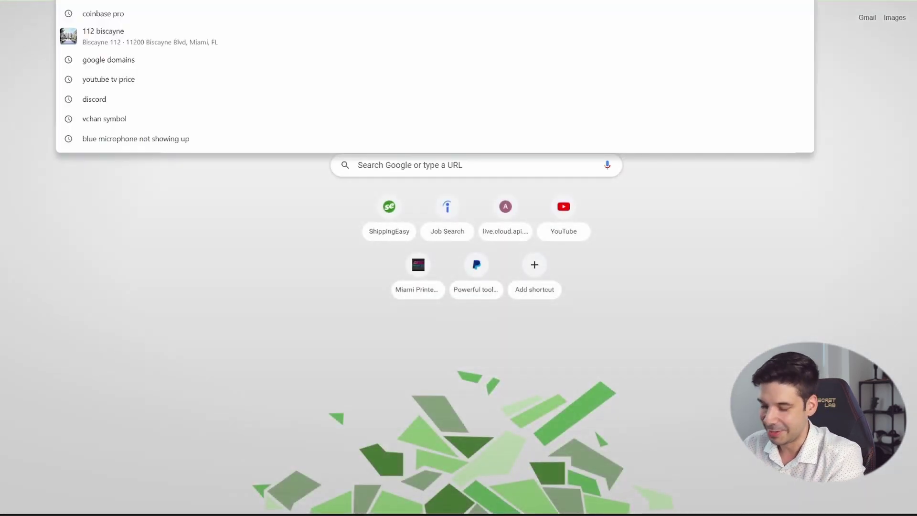
{"action": "type", "text": "omegabur"}
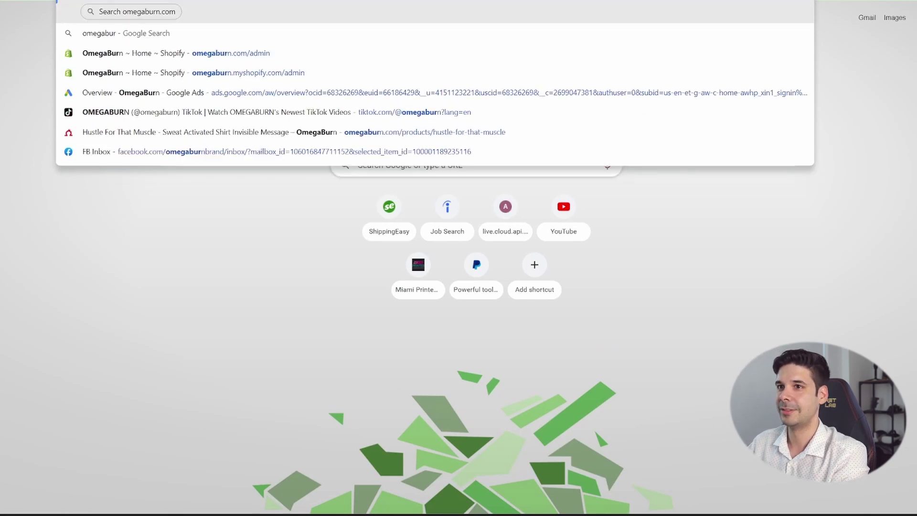
{"action": "key", "text": "Return"}
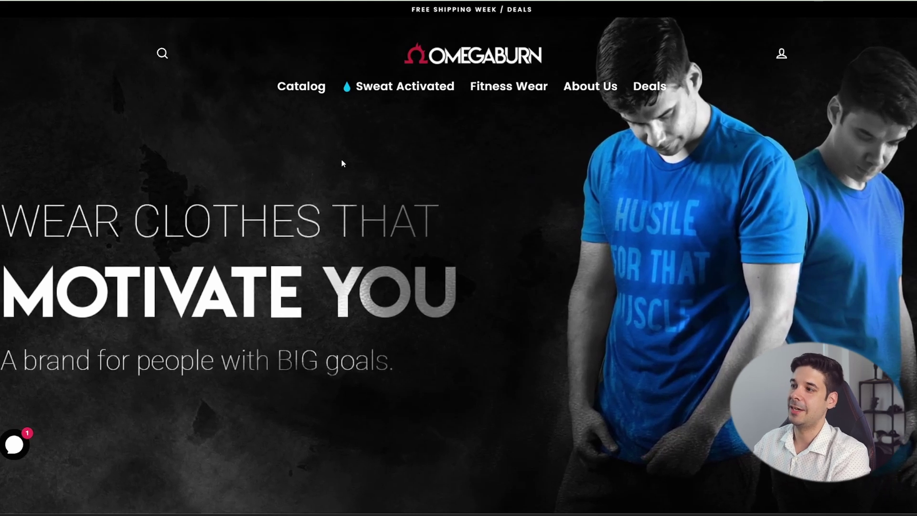
- Open the store's Men's Sweat Activated shirts collection and look through its products
{"action": "mouse_move", "coordinate": [407, 105]}
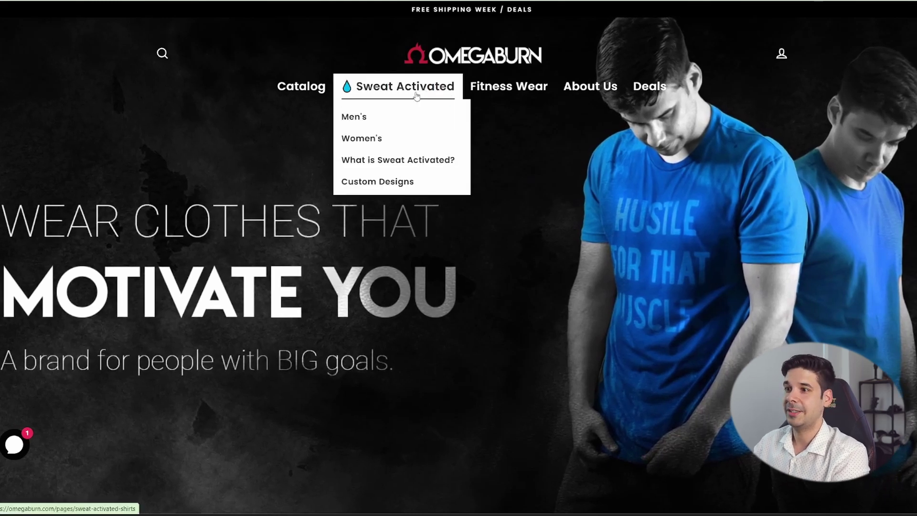
{"action": "left_click", "coordinate": [351, 119]}
{"action": "scroll", "coordinate": [621, 190], "scroll_direction": "down", "scroll_amount": 1}
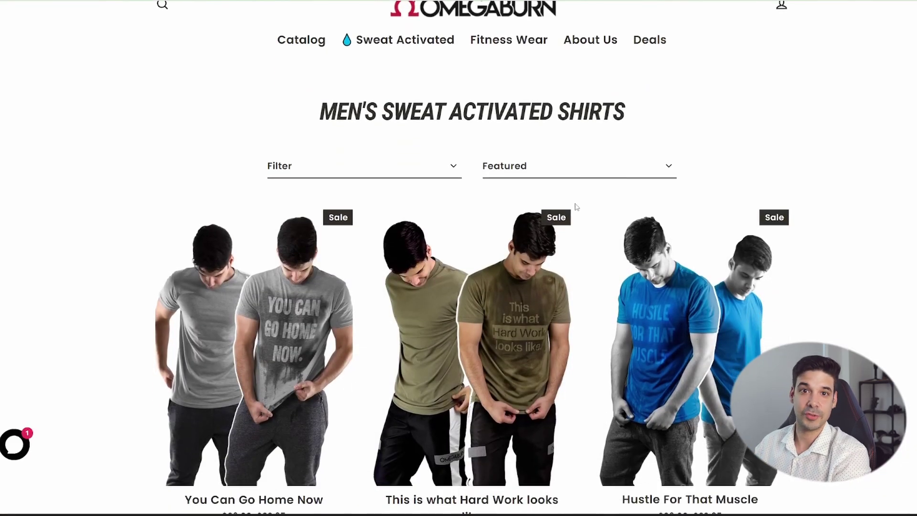
{"action": "scroll", "coordinate": [466, 262], "scroll_direction": "down", "scroll_amount": 2}
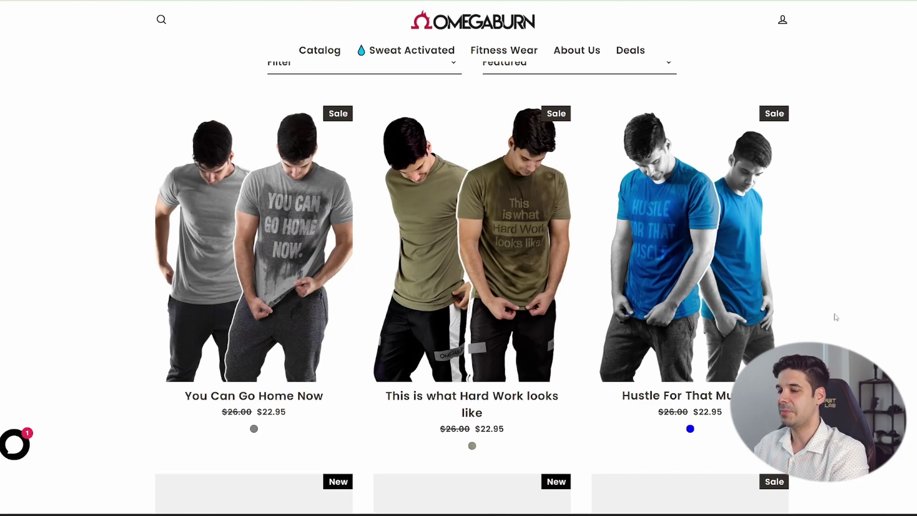
{"action": "scroll", "coordinate": [841, 308], "scroll_direction": "down", "scroll_amount": 2}
{"action": "scroll", "coordinate": [821, 282], "scroll_direction": "up", "scroll_amount": 1}
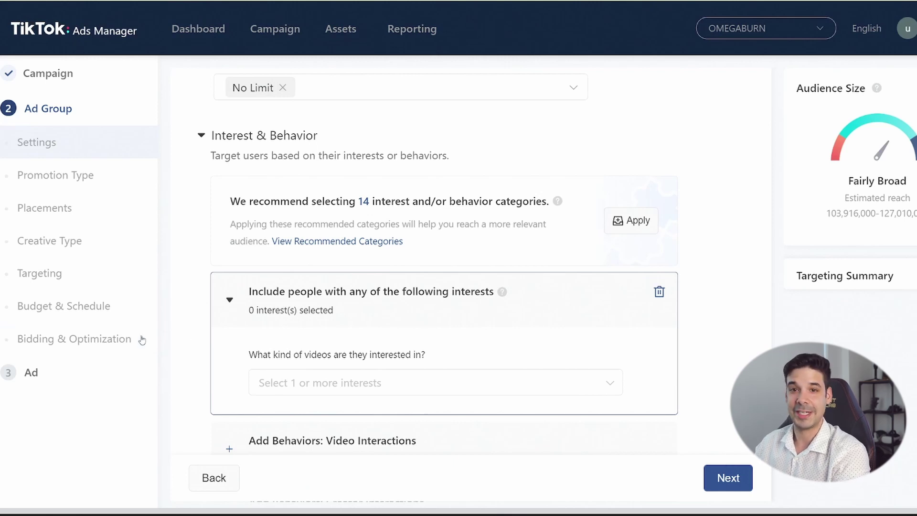
- Open the ad group's video interests list and look through its categories, including the Apparel & Accessories subcategories
{"action": "left_click", "coordinate": [330, 391]}
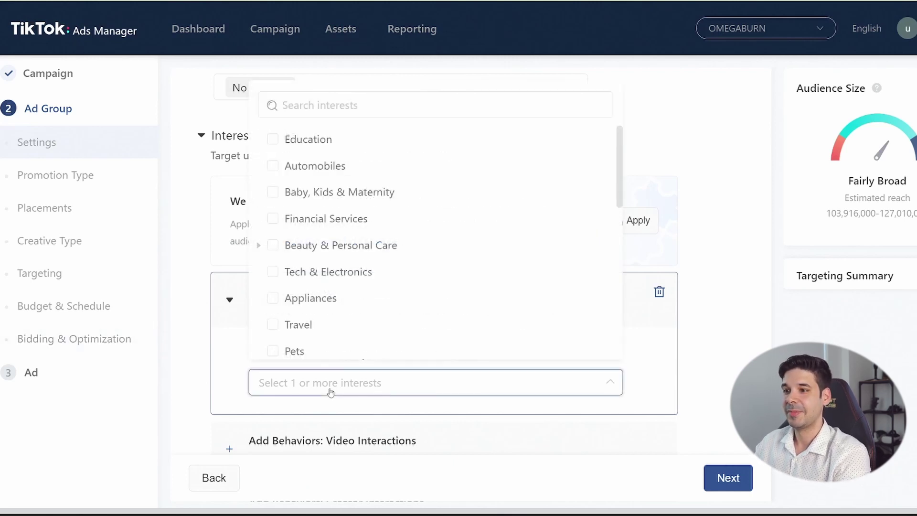
{"action": "mouse_move", "coordinate": [335, 269]}
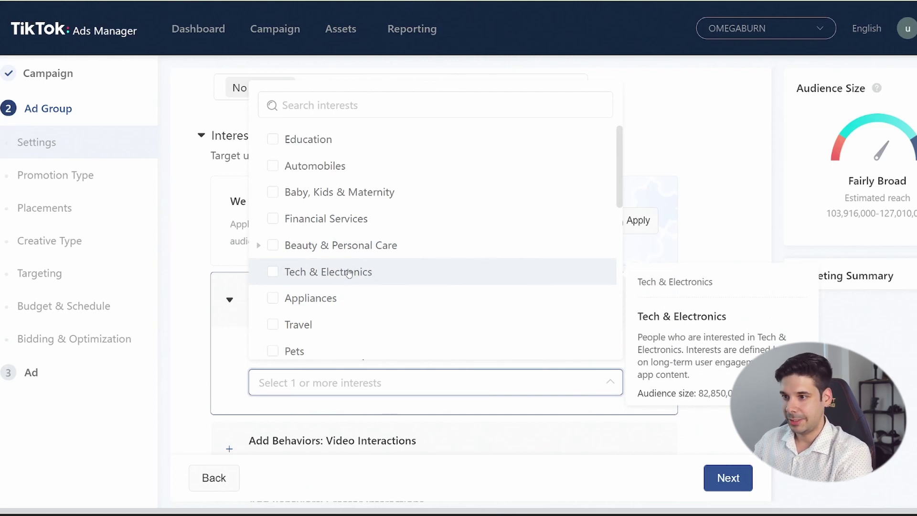
{"action": "scroll", "coordinate": [343, 270], "scroll_direction": "down", "scroll_amount": 1}
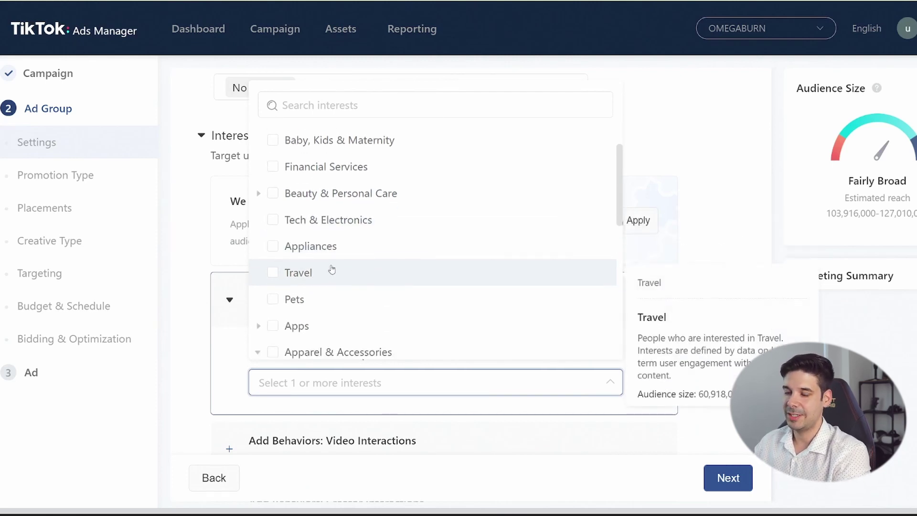
{"action": "mouse_move", "coordinate": [335, 252]}
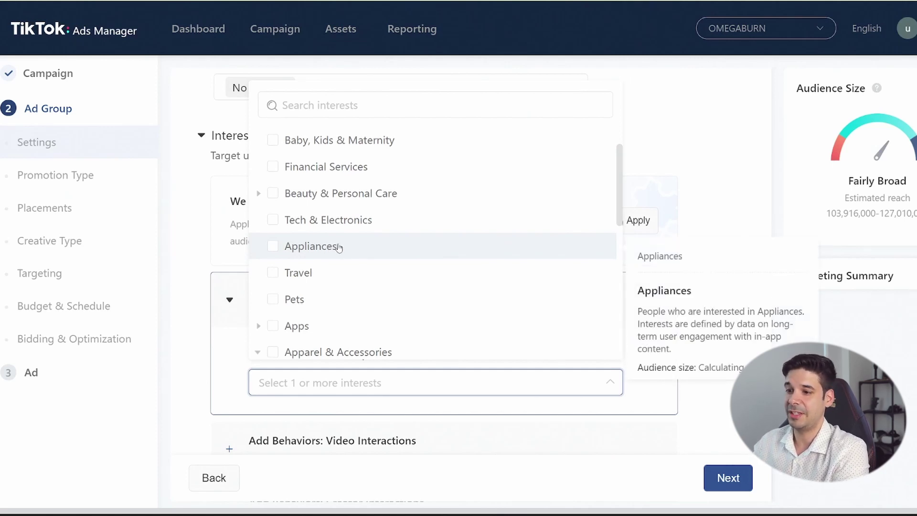
{"action": "scroll", "coordinate": [344, 255], "scroll_direction": "down", "scroll_amount": 2}
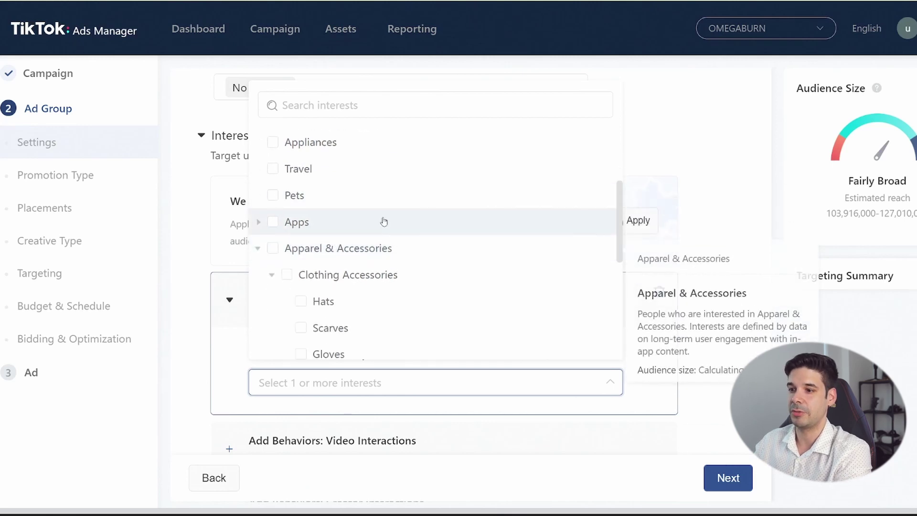
{"action": "scroll", "coordinate": [344, 249], "scroll_direction": "down", "scroll_amount": 1}
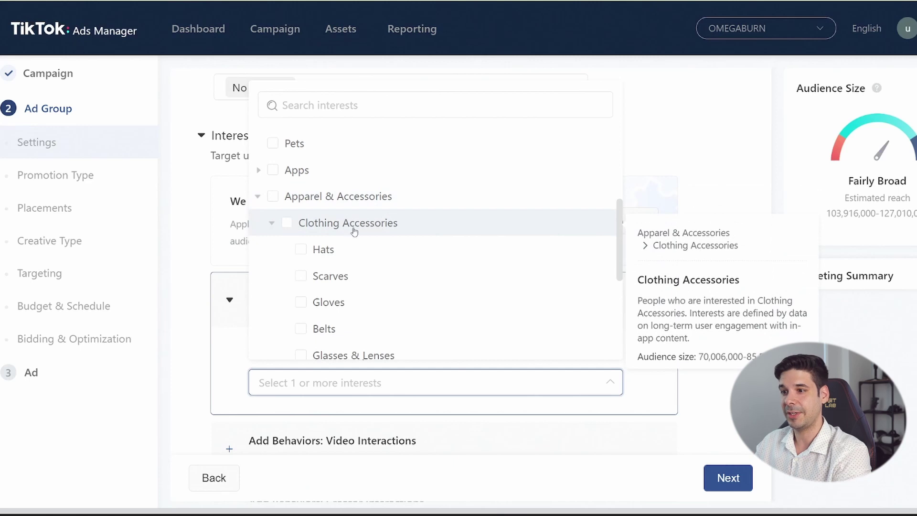
{"action": "scroll", "coordinate": [368, 231], "scroll_direction": "down", "scroll_amount": 2}
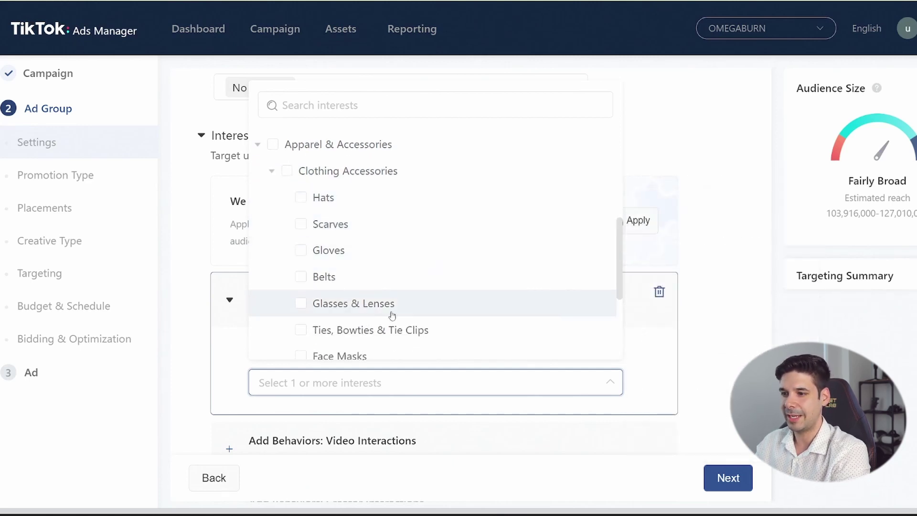
{"action": "scroll", "coordinate": [388, 314], "scroll_direction": "down", "scroll_amount": 2}
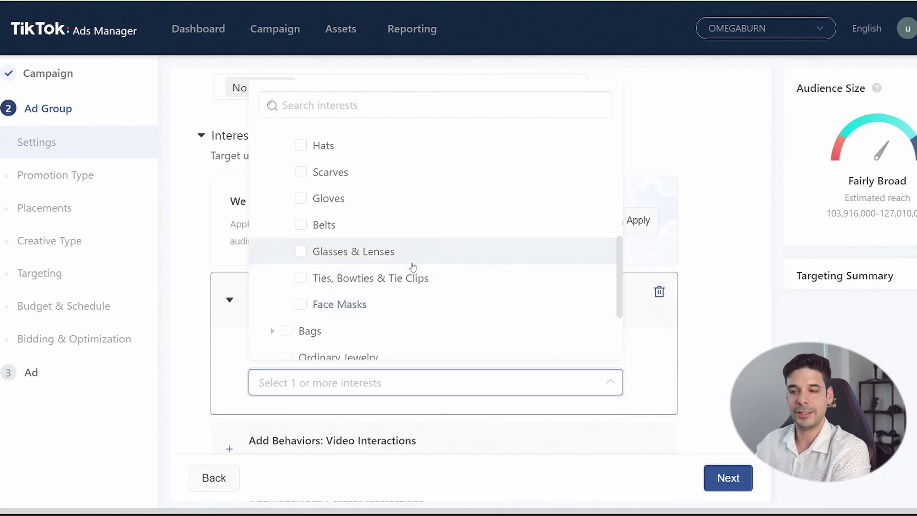
{"action": "scroll", "coordinate": [385, 279], "scroll_direction": "down", "scroll_amount": 2}
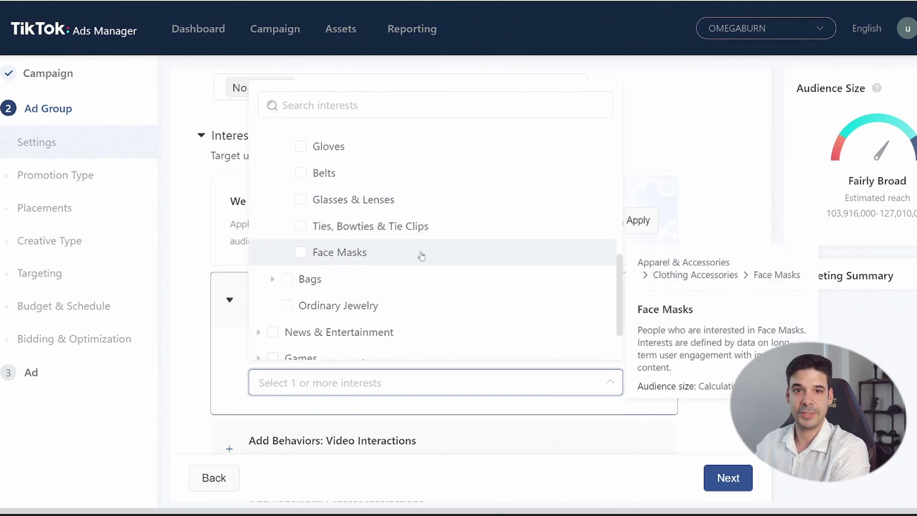
{"action": "scroll", "coordinate": [411, 251], "scroll_direction": "up", "scroll_amount": 5}
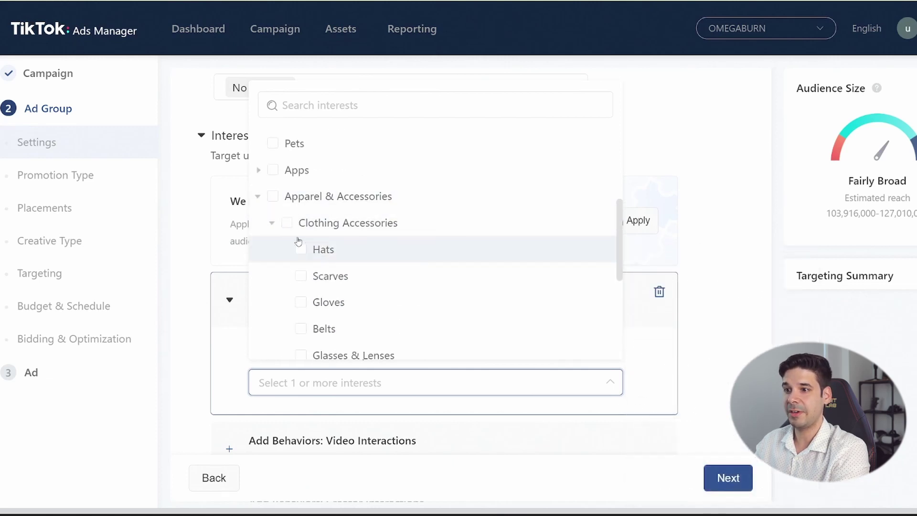
- Expand the Sports & Outdoors interest category and include the whole category in the targeting
{"action": "scroll", "coordinate": [359, 222], "scroll_direction": "down", "scroll_amount": 6}
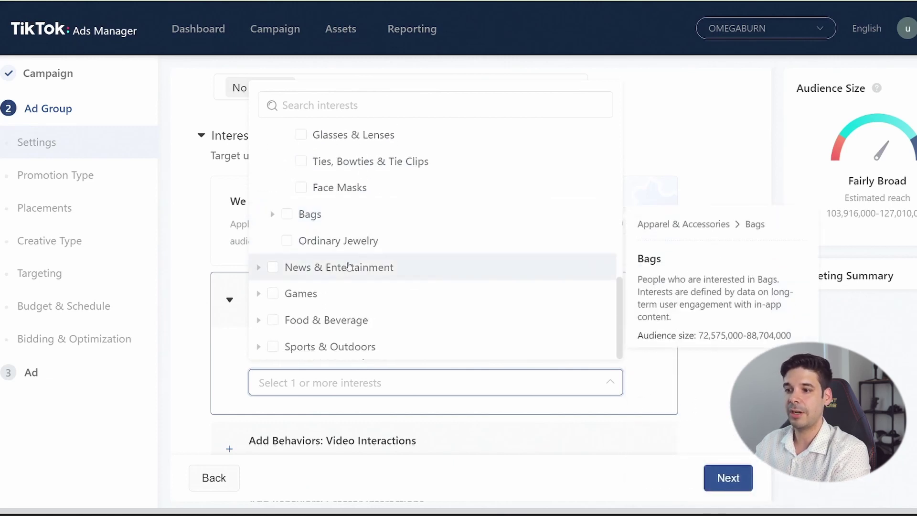
{"action": "left_click", "coordinate": [258, 346]}
{"action": "scroll", "coordinate": [383, 293], "scroll_direction": "down", "scroll_amount": 2}
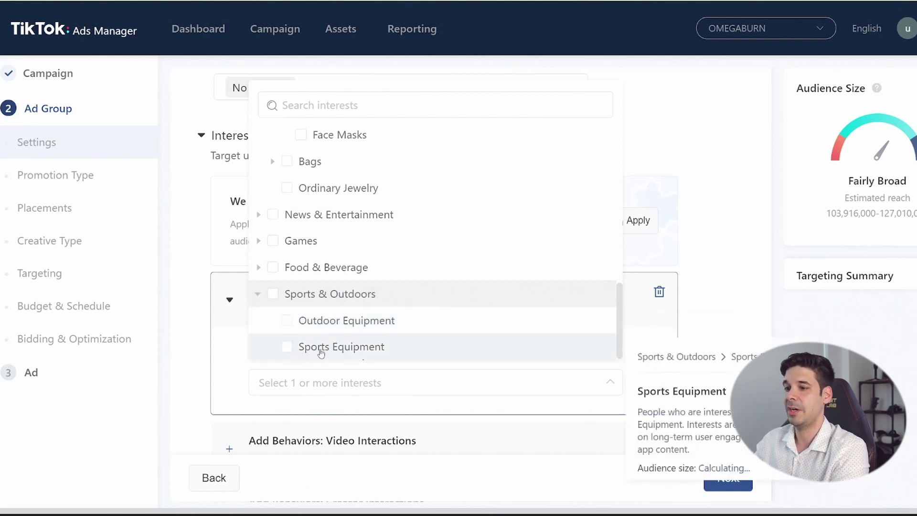
{"action": "left_click", "coordinate": [273, 294]}
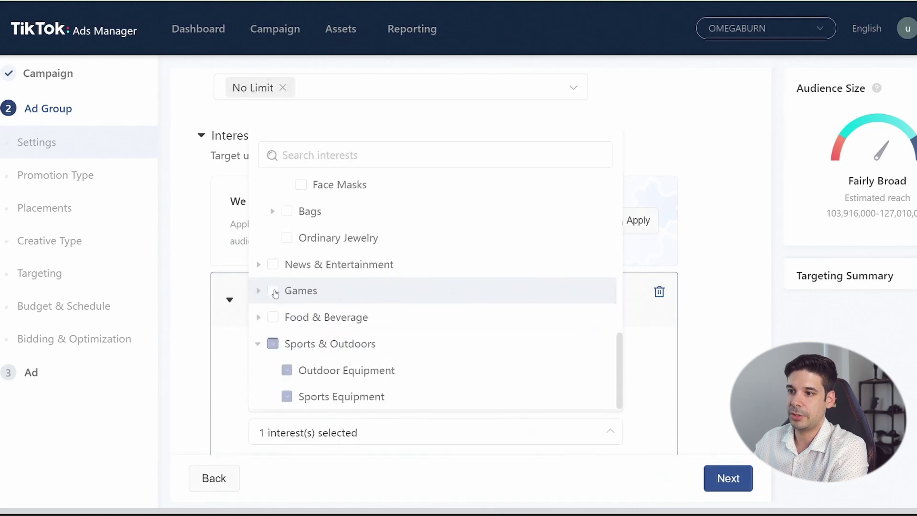
- Review the behavior targeting options and expand the Device section to examine its settings
{"action": "scroll", "coordinate": [199, 220], "scroll_direction": "down", "scroll_amount": 4}
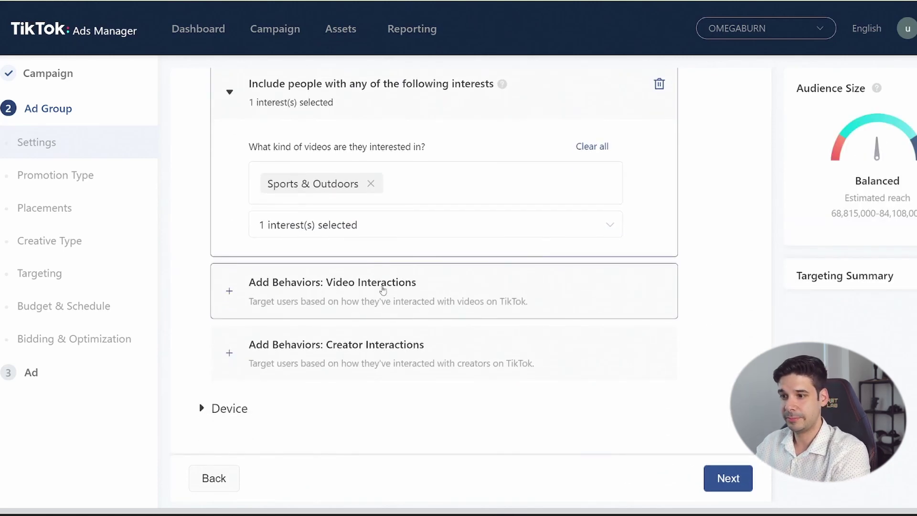
{"action": "scroll", "coordinate": [308, 306], "scroll_direction": "down", "scroll_amount": 1}
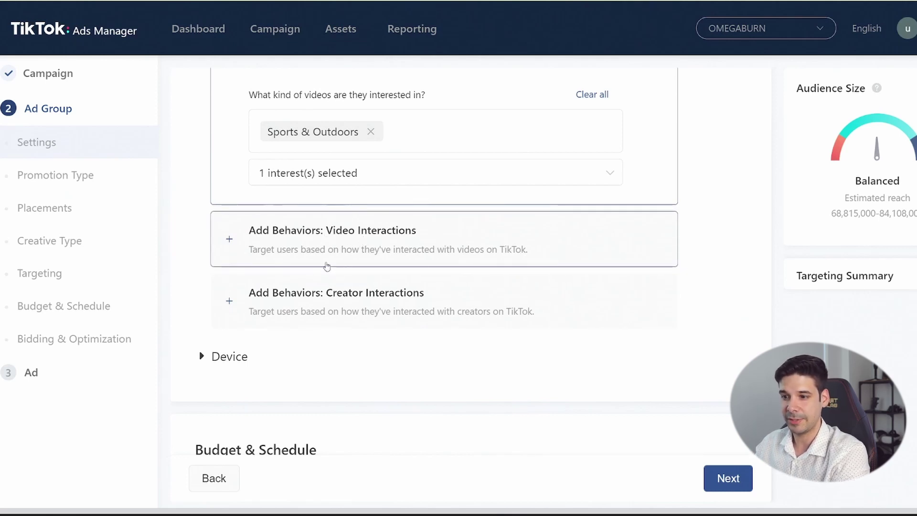
{"action": "scroll", "coordinate": [315, 253], "scroll_direction": "down", "scroll_amount": 2}
{"action": "left_click", "coordinate": [226, 258]}
{"action": "scroll", "coordinate": [314, 266], "scroll_direction": "down", "scroll_amount": 3}
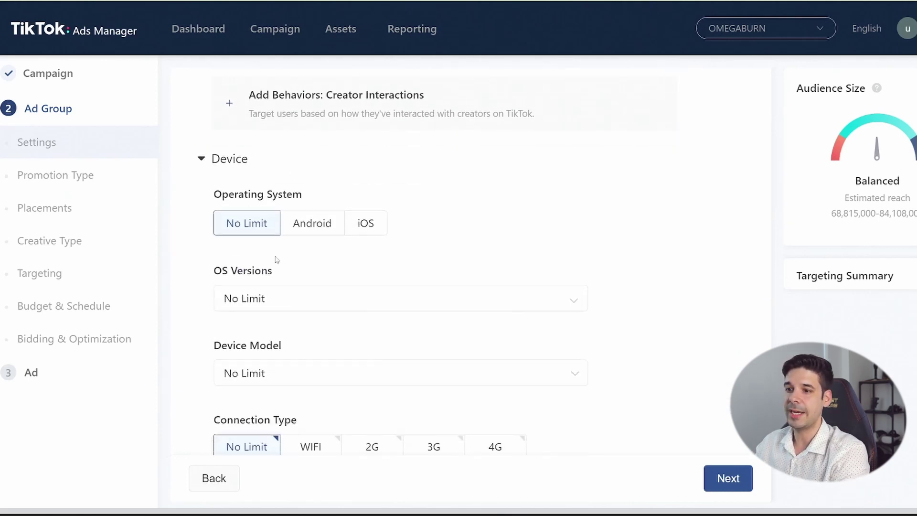
- Set the ad group's daily budget to 30 USD
{"action": "scroll", "coordinate": [384, 244], "scroll_direction": "down", "scroll_amount": 11}
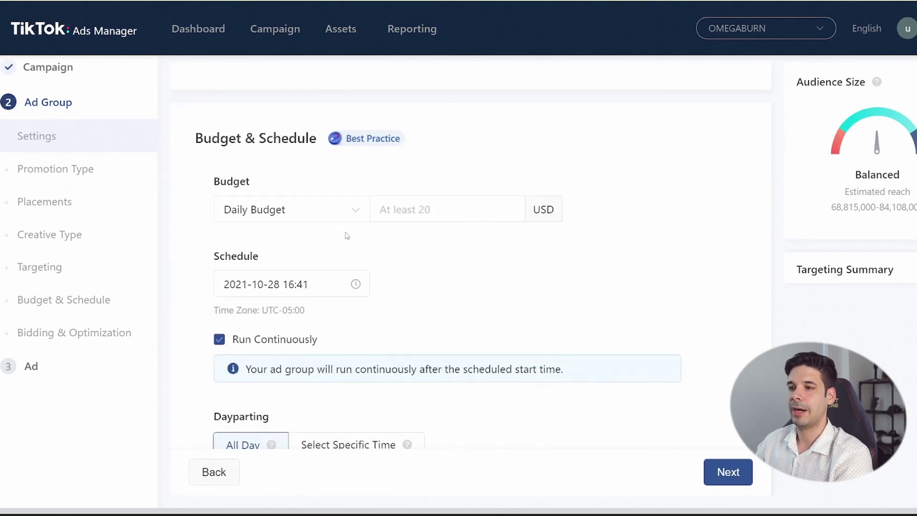
{"action": "left_click", "coordinate": [474, 200]}
{"action": "type", "text": "30"}
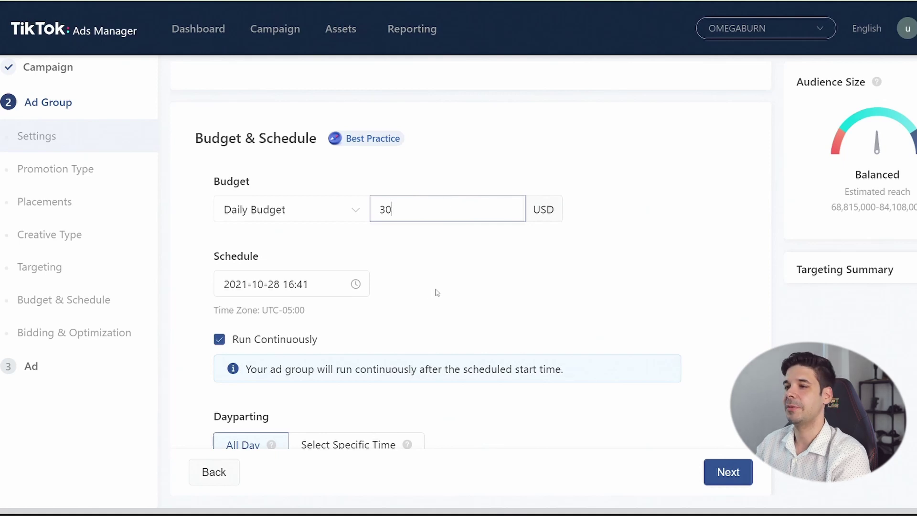
- Set a Cost Cap bid of 5 USD per conversion for the ad group
{"action": "scroll", "coordinate": [472, 291], "scroll_direction": "down", "scroll_amount": 10}
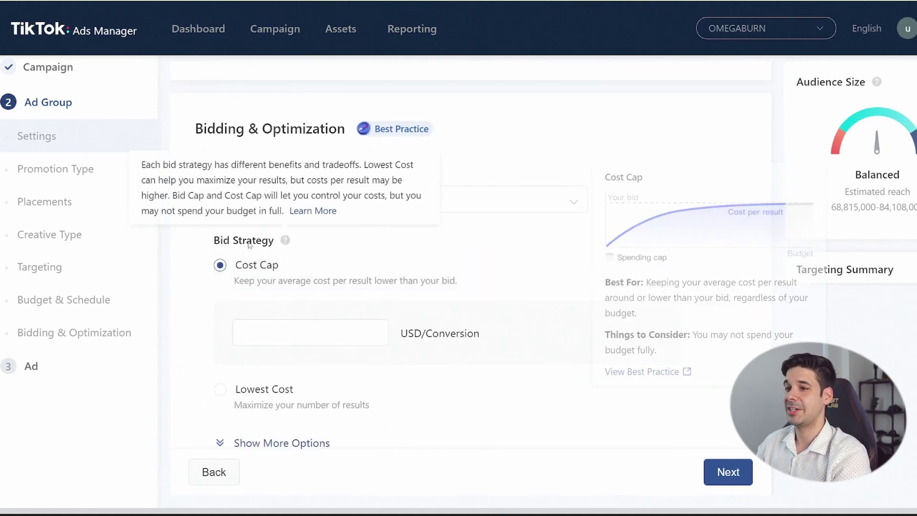
{"action": "left_click", "coordinate": [313, 333]}
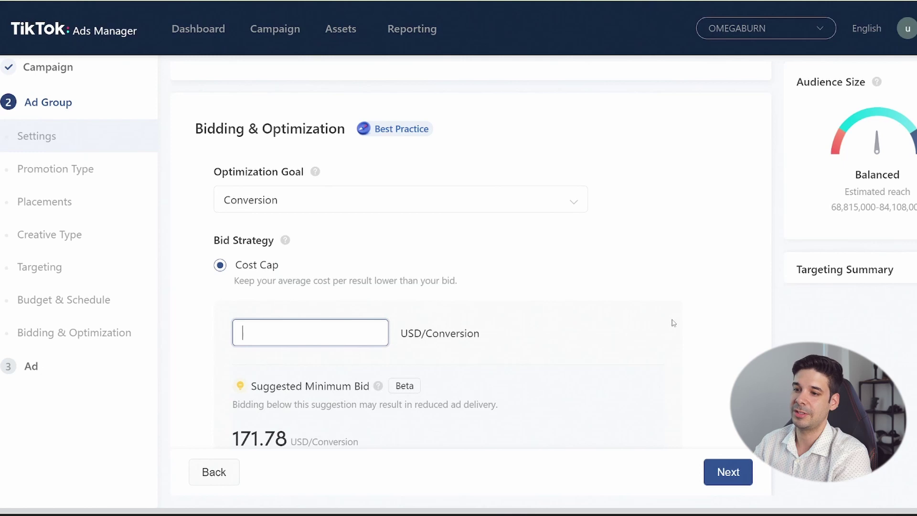
{"action": "type", "text": "5"}
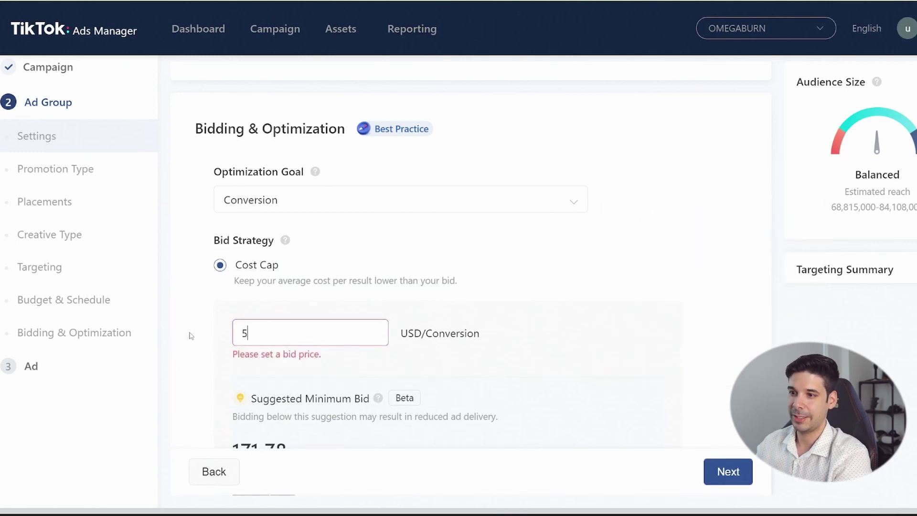
{"action": "left_click", "coordinate": [201, 330]}
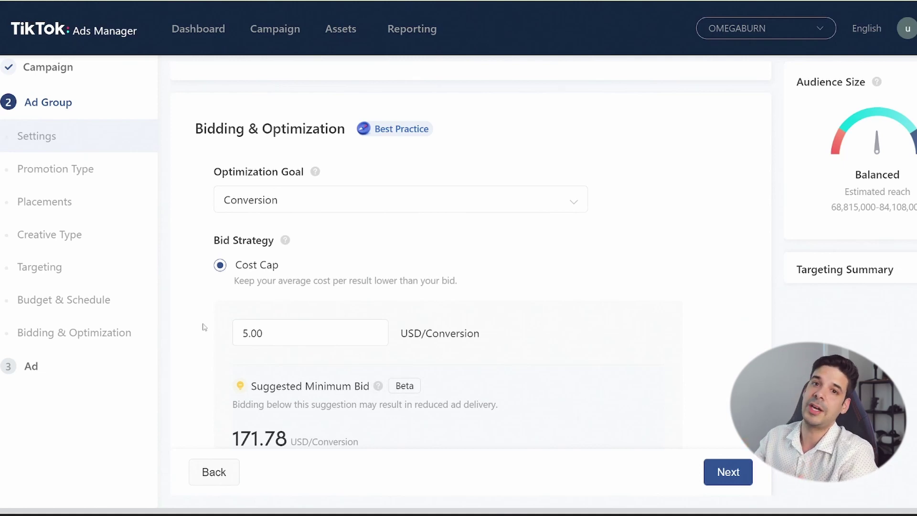
- Choose Lowest Cost as the ad group's bid strategy and proceed to the ad level
{"action": "scroll", "coordinate": [278, 305], "scroll_direction": "up", "scroll_amount": 4}
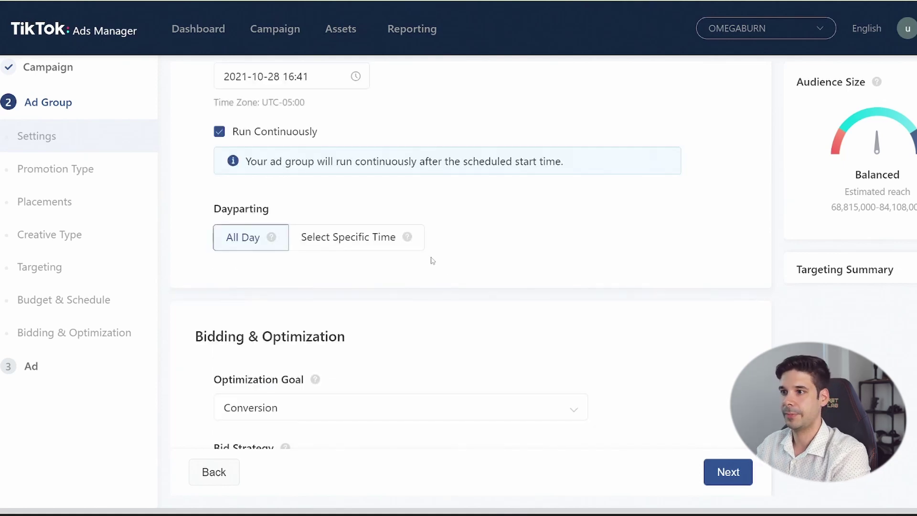
{"action": "scroll", "coordinate": [433, 261], "scroll_direction": "down", "scroll_amount": 1}
{"action": "scroll", "coordinate": [435, 279], "scroll_direction": "up", "scroll_amount": 5}
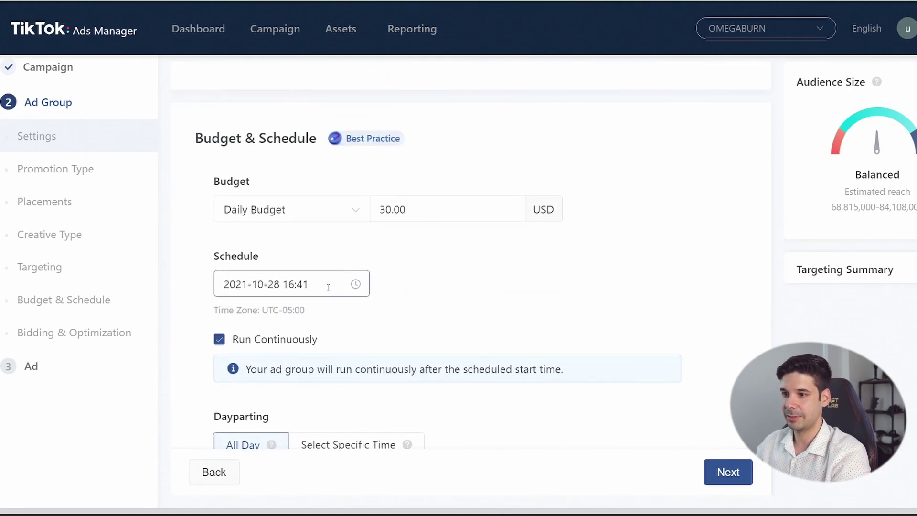
{"action": "scroll", "coordinate": [378, 299], "scroll_direction": "down", "scroll_amount": 8}
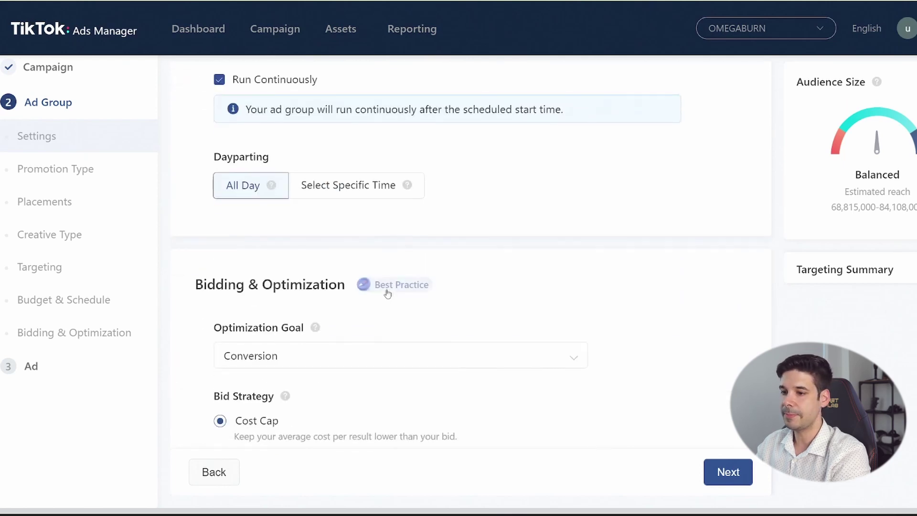
{"action": "scroll", "coordinate": [390, 294], "scroll_direction": "down", "scroll_amount": 4}
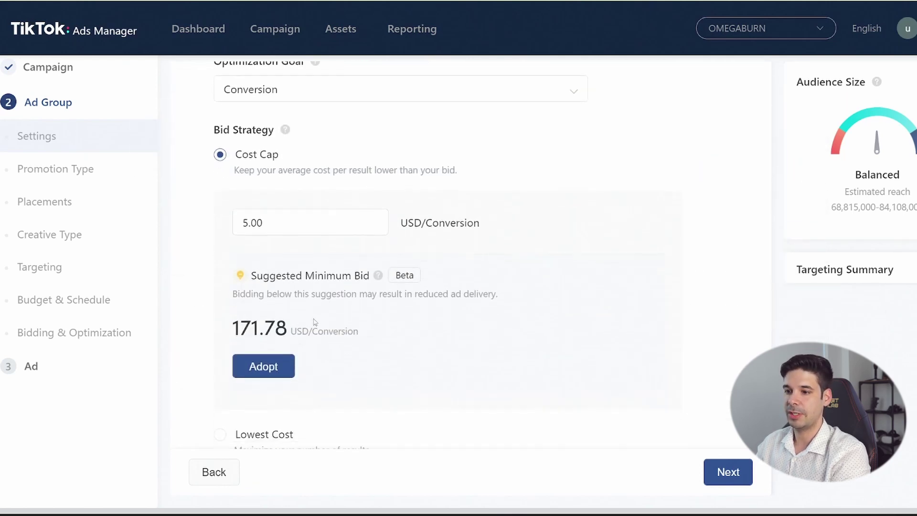
{"action": "left_click", "coordinate": [221, 354]}
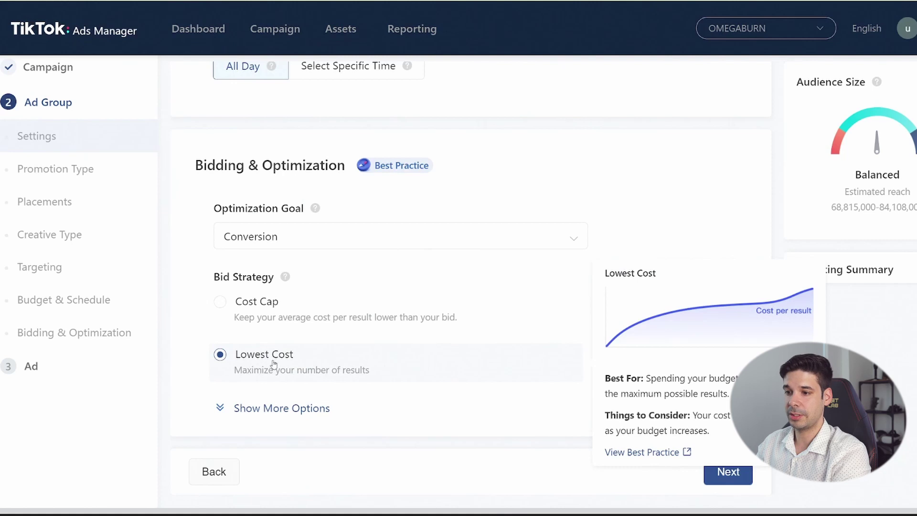
{"action": "left_click", "coordinate": [725, 473]}
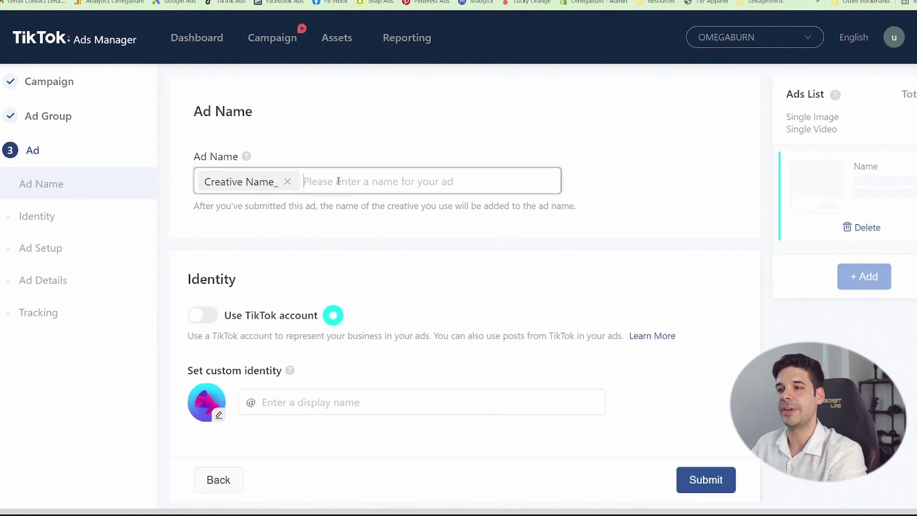
- Name the ad "Hard Work Demonstration" after the Creative Name_ tag
{"action": "left_click", "coordinate": [339, 181]}
{"action": "type", "text": "Hard Work Dem"}
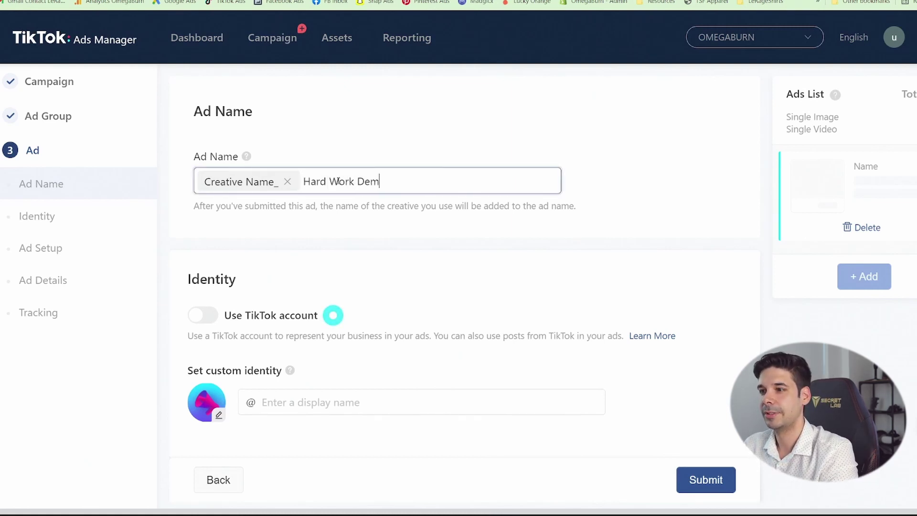
{"action": "type", "text": "onstrations"}
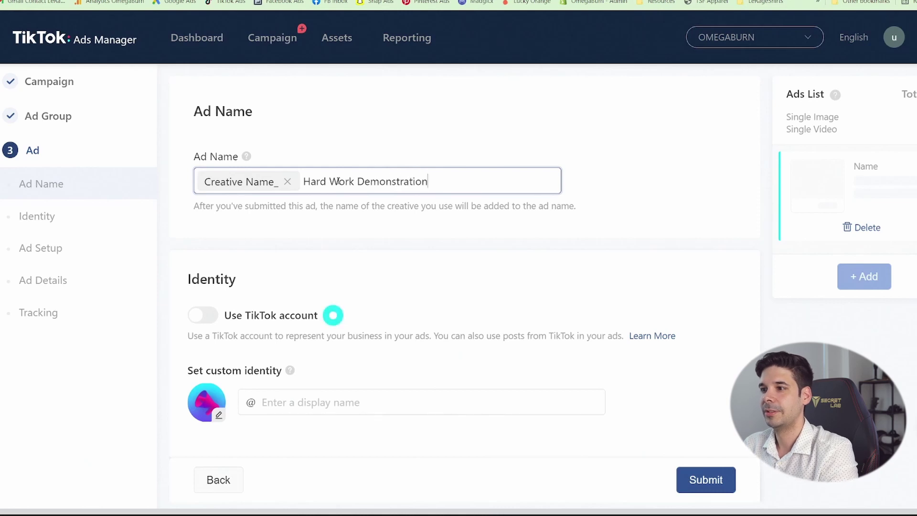
{"action": "key", "text": "BackSpace"}
{"action": "left_click", "coordinate": [355, 229]}
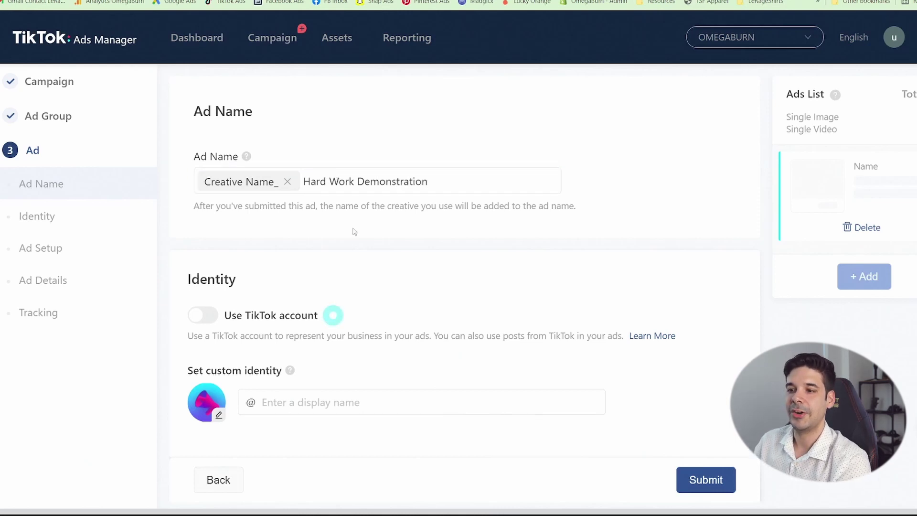
- Enter "adfsfas" as the custom identity's display name, leaving the TikTok account option off
{"action": "scroll", "coordinate": [354, 232], "scroll_direction": "down", "scroll_amount": 1}
{"action": "mouse_move", "coordinate": [336, 268]}
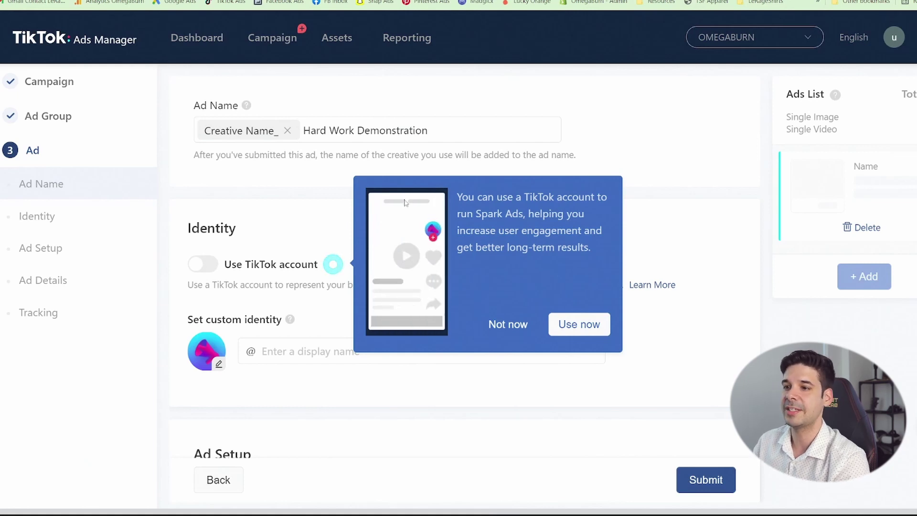
{"action": "left_click", "coordinate": [297, 280]}
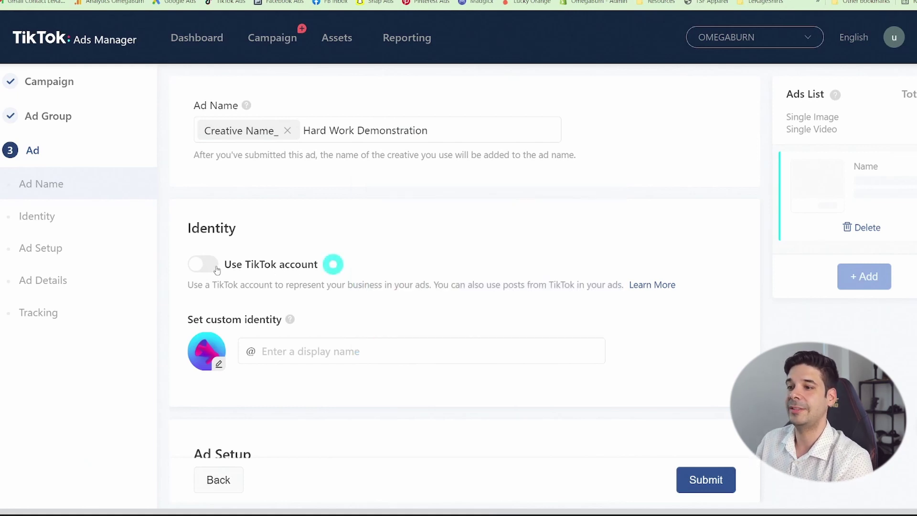
{"action": "left_click", "coordinate": [280, 352]}
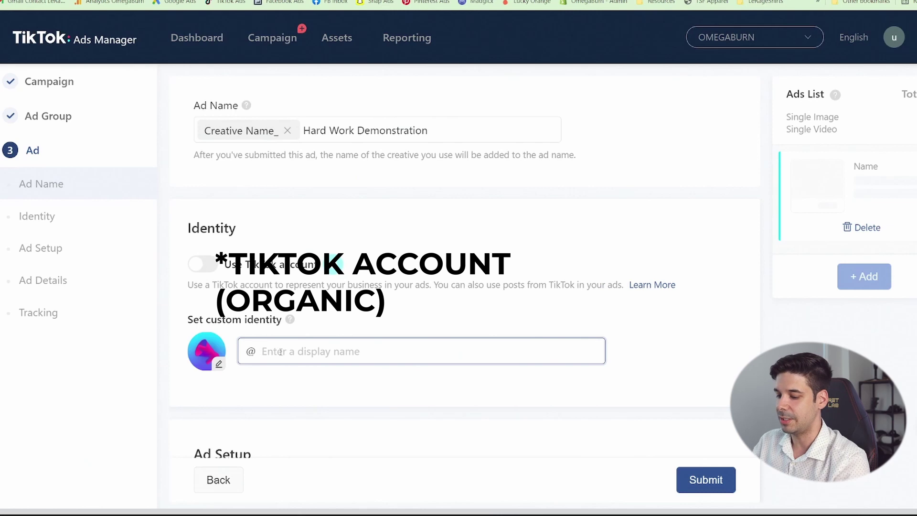
{"action": "type", "text": "adfsfas"}
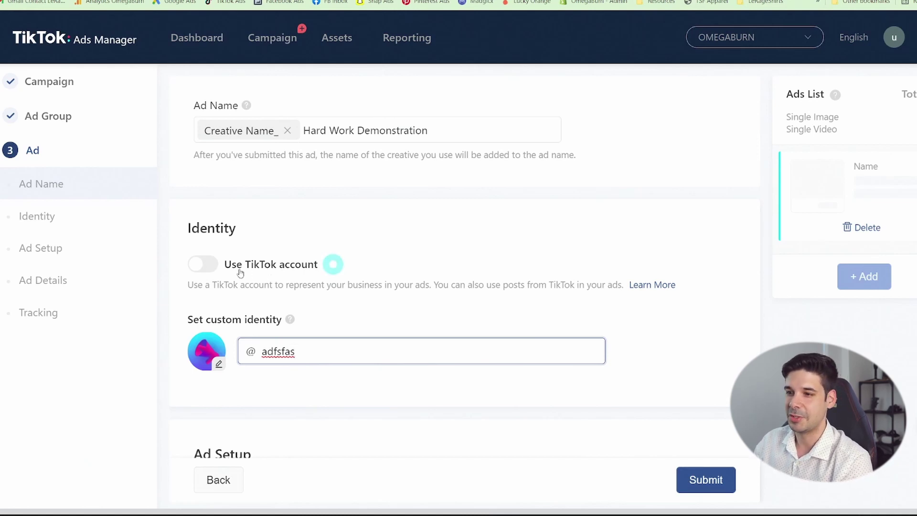
- Turn on the TikTok account identity and link the OMEGABURN Business Account for delivering the ads
{"action": "left_click", "coordinate": [204, 263]}
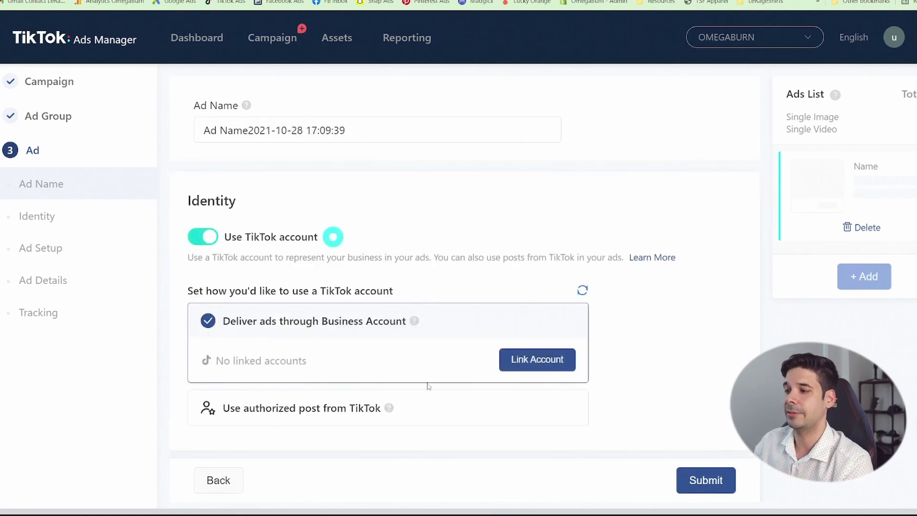
{"action": "left_click", "coordinate": [538, 363]}
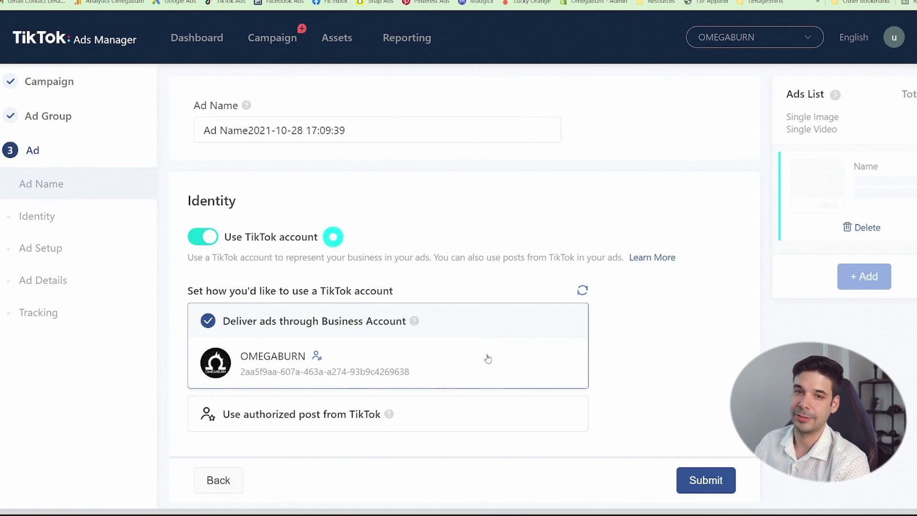
- Add the existing TikTok post captioned "When you run for the first time in months" as the ad's creative
{"action": "scroll", "coordinate": [488, 358], "scroll_direction": "down", "scroll_amount": 6}
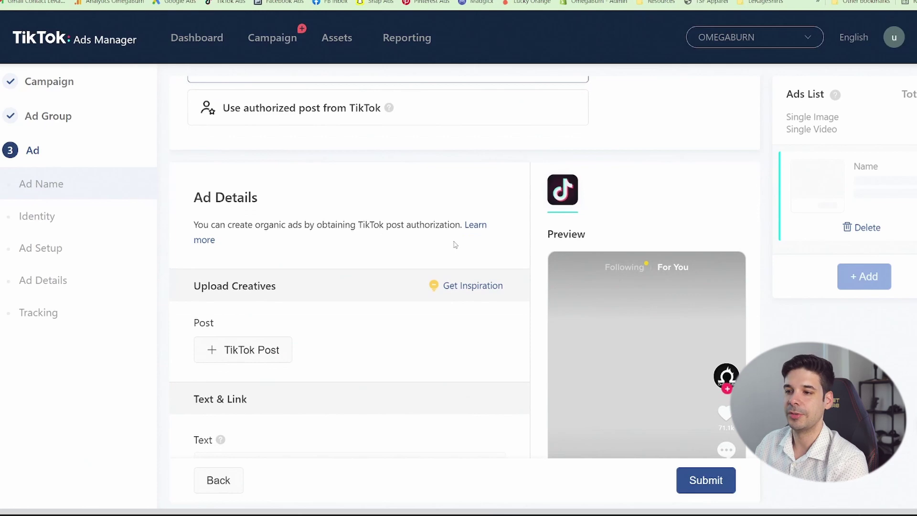
{"action": "scroll", "coordinate": [452, 249], "scroll_direction": "down", "scroll_amount": 1}
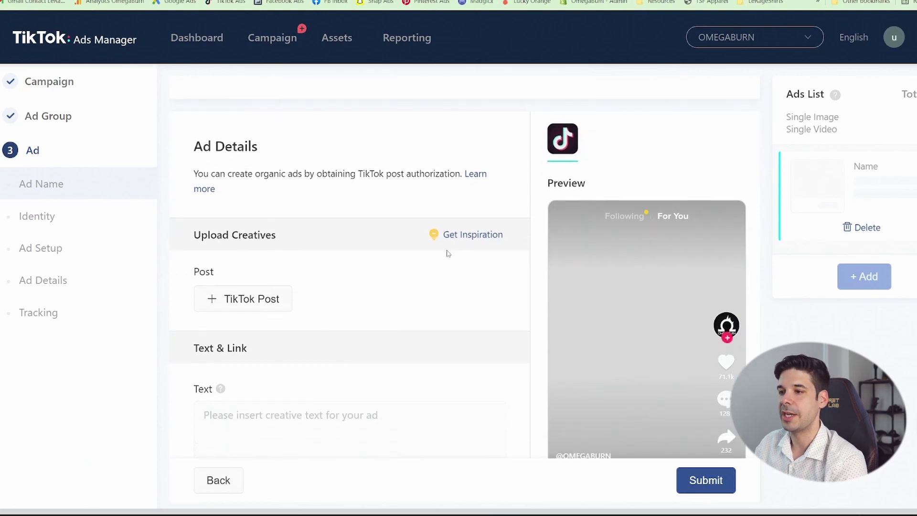
{"action": "left_click", "coordinate": [260, 303]}
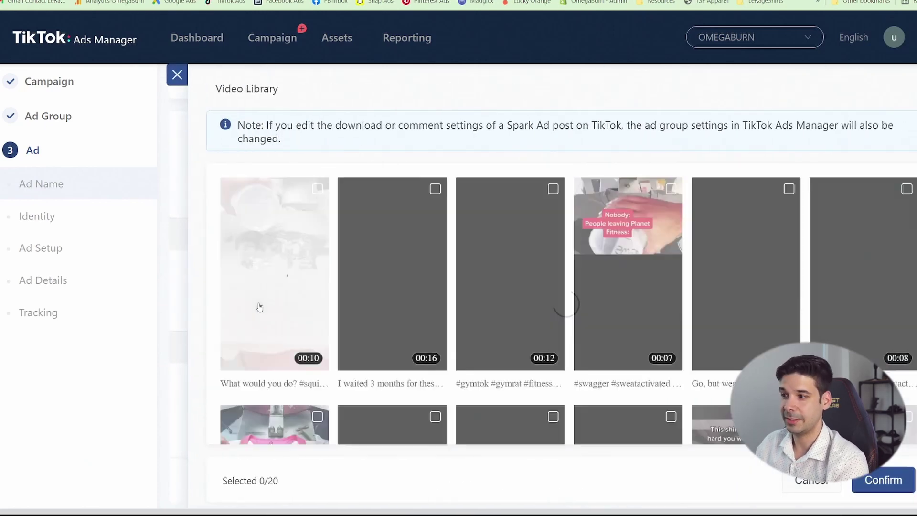
{"action": "scroll", "coordinate": [729, 387], "scroll_direction": "down", "scroll_amount": 5}
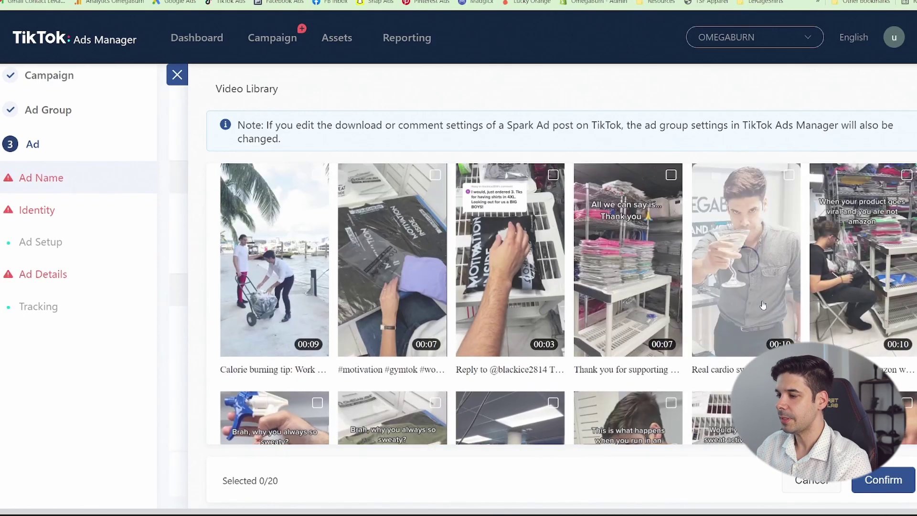
{"action": "scroll", "coordinate": [669, 335], "scroll_direction": "down", "scroll_amount": 3}
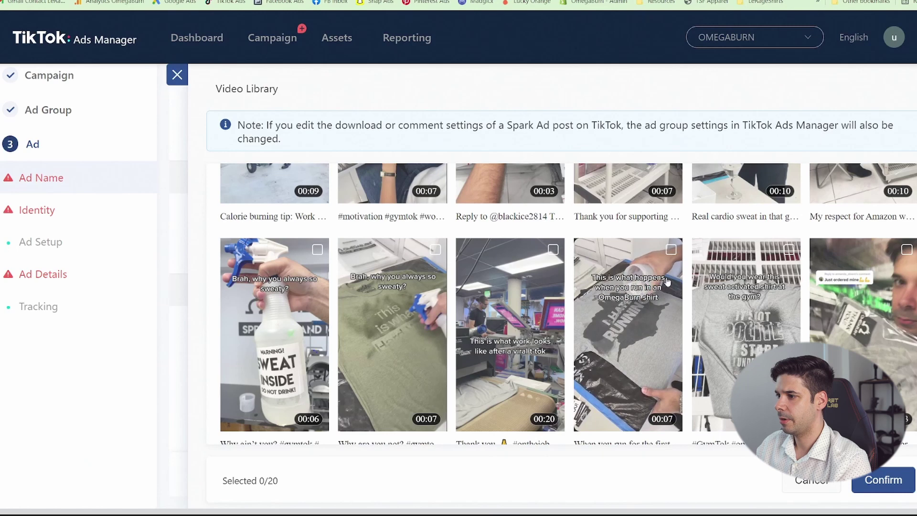
{"action": "left_click", "coordinate": [640, 287]}
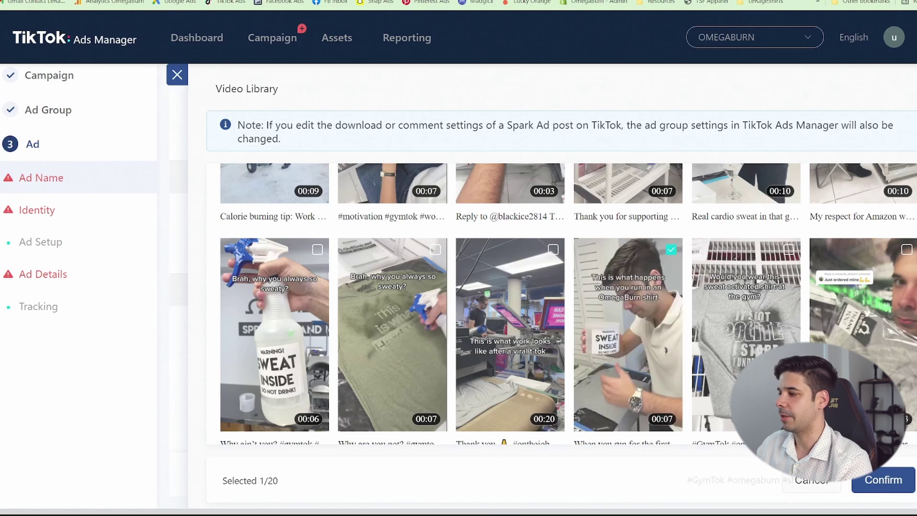
{"action": "left_click", "coordinate": [883, 480]}
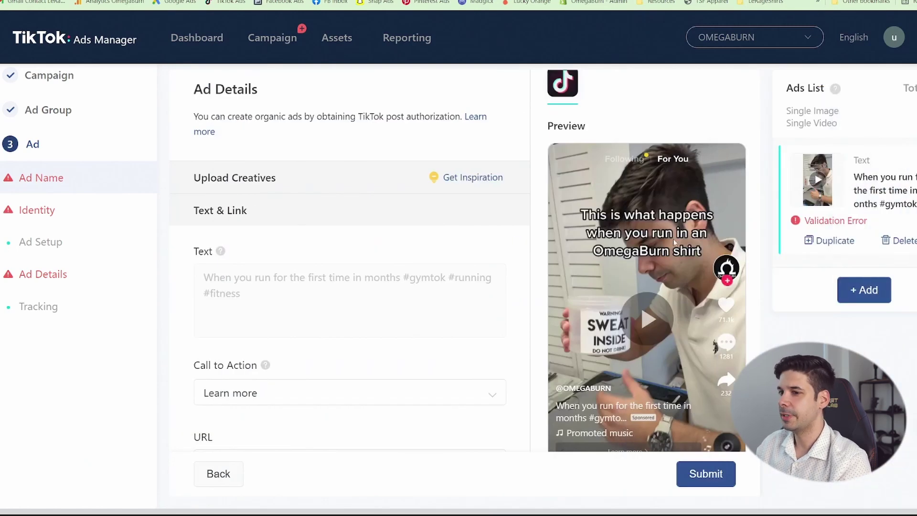
- Set the ad's call to action to Shop now
{"action": "scroll", "coordinate": [380, 242], "scroll_direction": "down", "scroll_amount": 1}
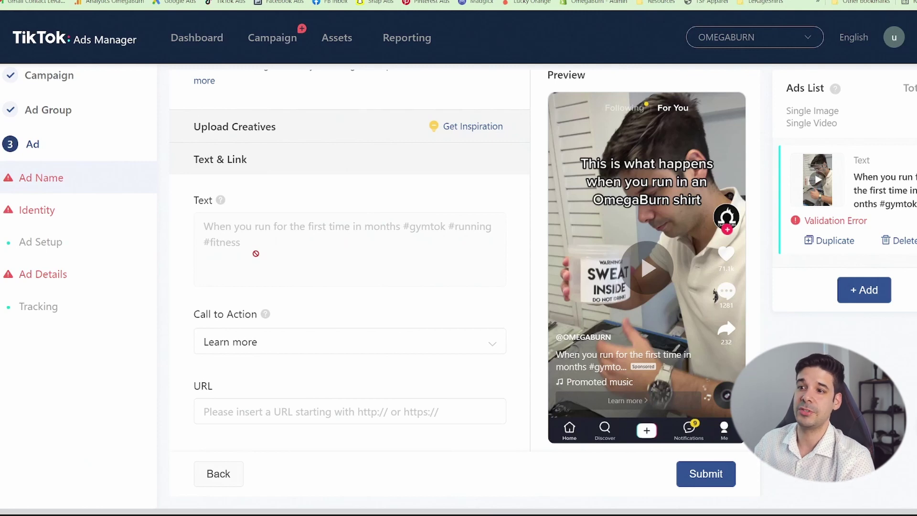
{"action": "scroll", "coordinate": [258, 249], "scroll_direction": "down", "scroll_amount": 1}
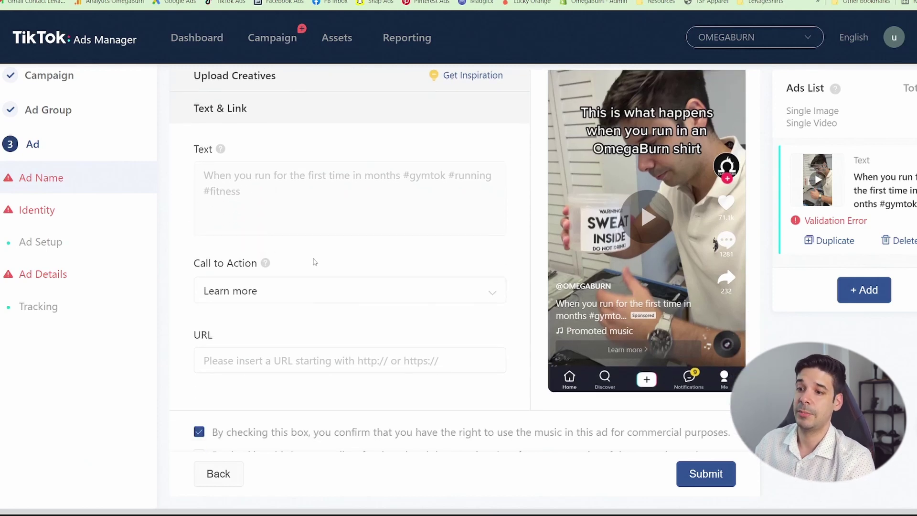
{"action": "left_click", "coordinate": [276, 297]}
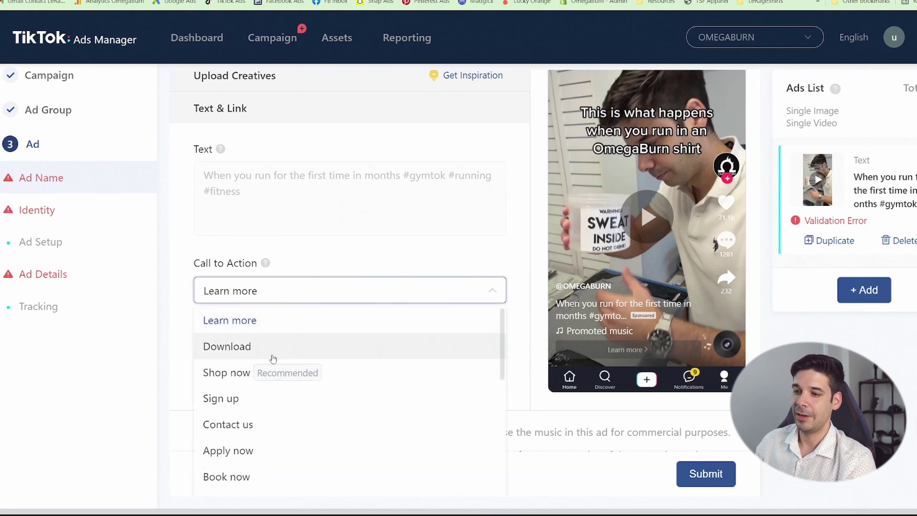
{"action": "left_click", "coordinate": [246, 380]}
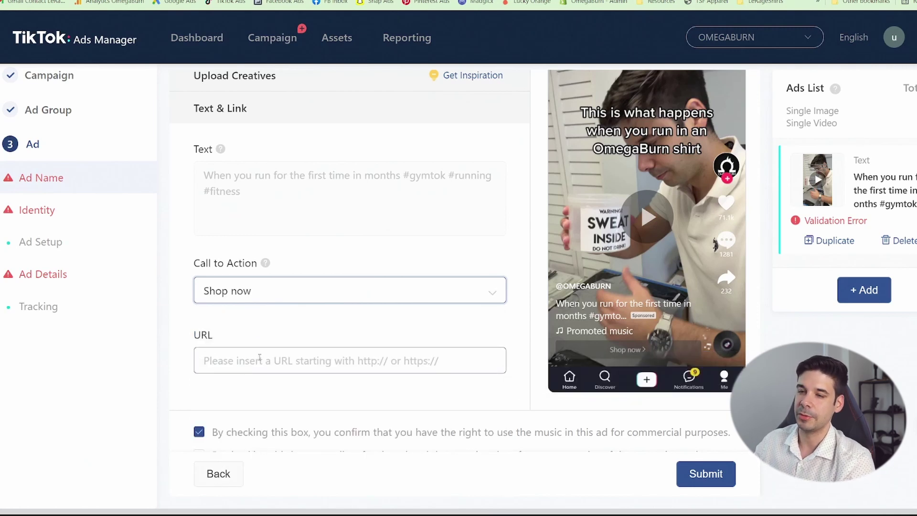
{"action": "left_click", "coordinate": [260, 301]}
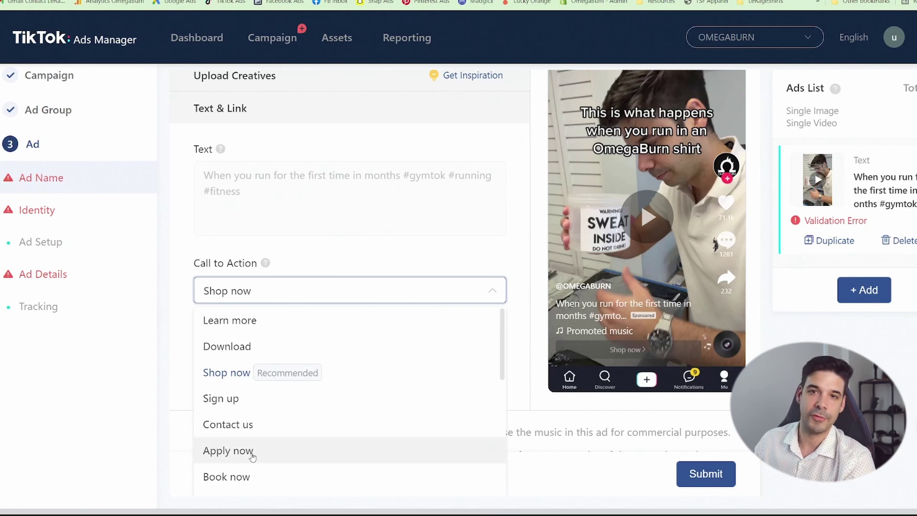
{"action": "left_click", "coordinate": [230, 374]}
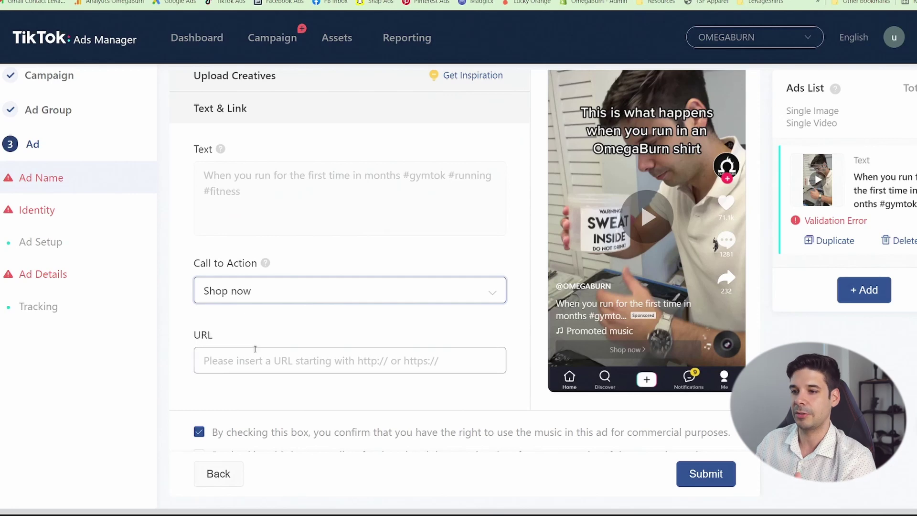
- Use the suggested omegaburn.com/collections/mens-sweat-activated-shirts product link as the URL and allow display in the TikTok For Business Creative Center
{"action": "left_click", "coordinate": [269, 359]}
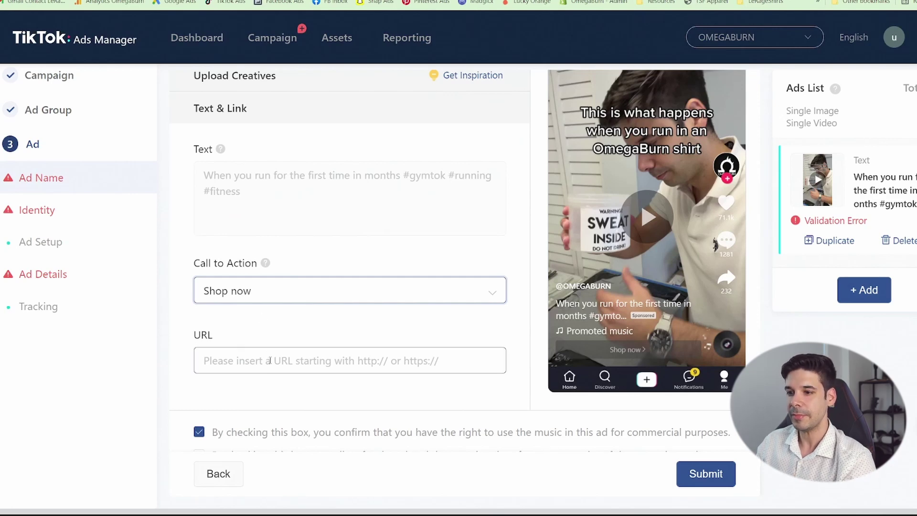
{"action": "scroll", "coordinate": [270, 339], "scroll_direction": "down", "scroll_amount": 1}
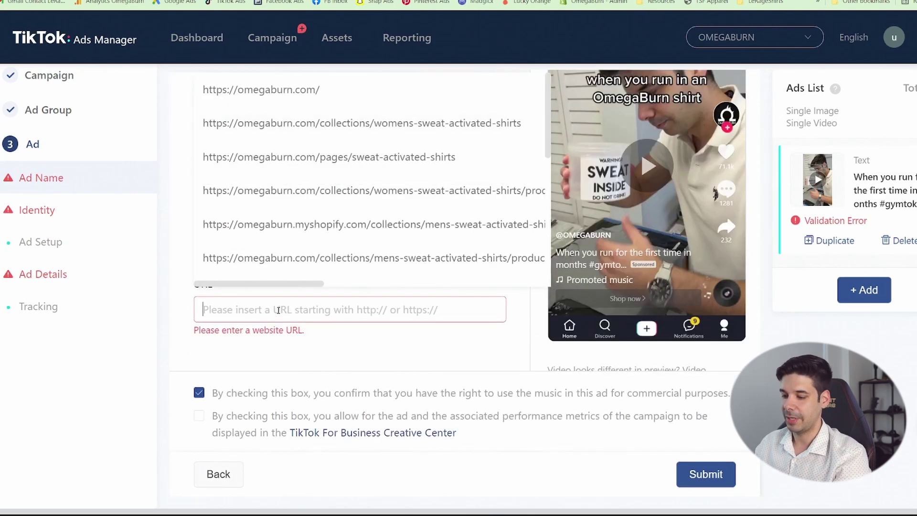
{"action": "left_click", "coordinate": [275, 257]}
{"action": "scroll", "coordinate": [211, 261], "scroll_direction": "down", "scroll_amount": 3}
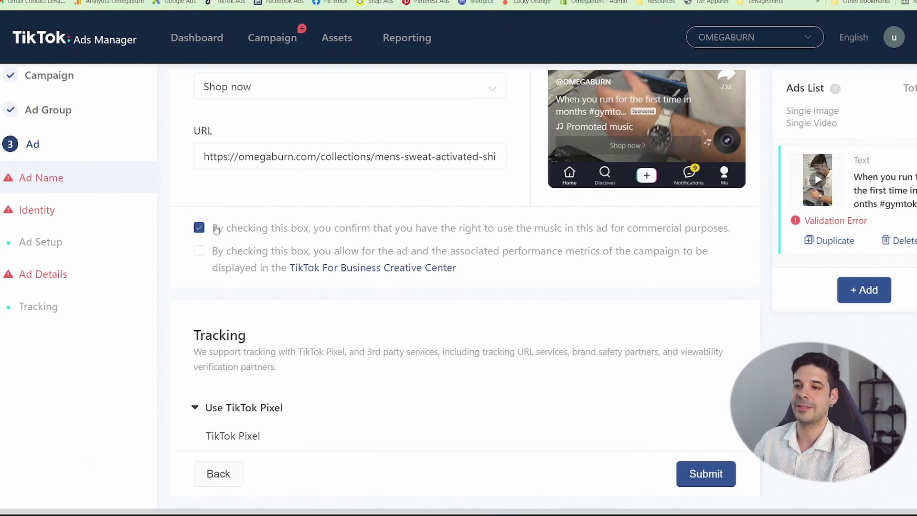
{"action": "left_click", "coordinate": [199, 250]}
- Collapse the Third Party Tracking Settings with their tracking URLs left empty, and submit the ad
{"action": "scroll", "coordinate": [296, 241], "scroll_direction": "down", "scroll_amount": 1}
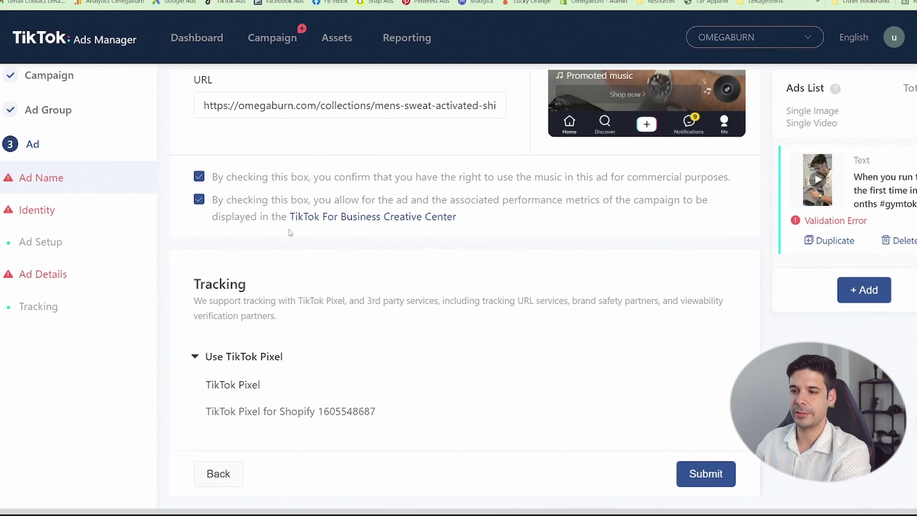
{"action": "scroll", "coordinate": [291, 233], "scroll_direction": "down", "scroll_amount": 1}
{"action": "scroll", "coordinate": [291, 232], "scroll_direction": "down", "scroll_amount": 2}
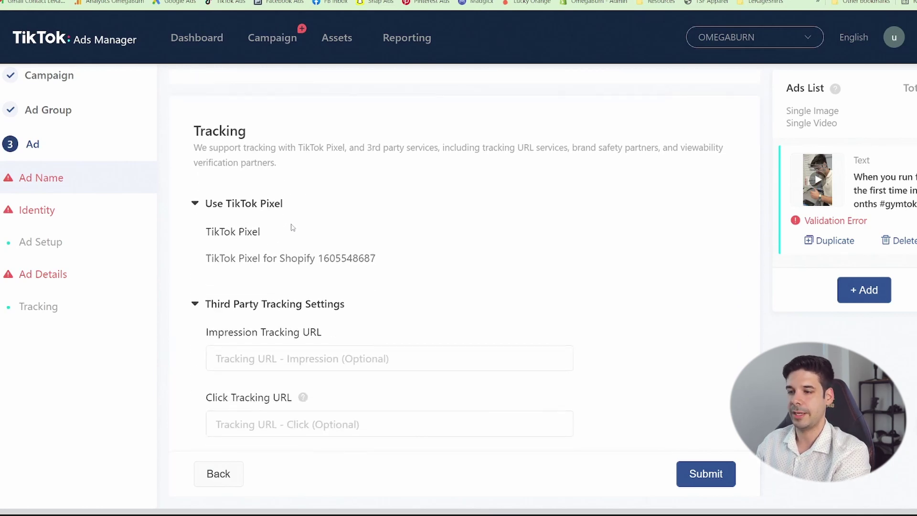
{"action": "scroll", "coordinate": [355, 241], "scroll_direction": "down", "scroll_amount": 1}
{"action": "left_click", "coordinate": [302, 323]}
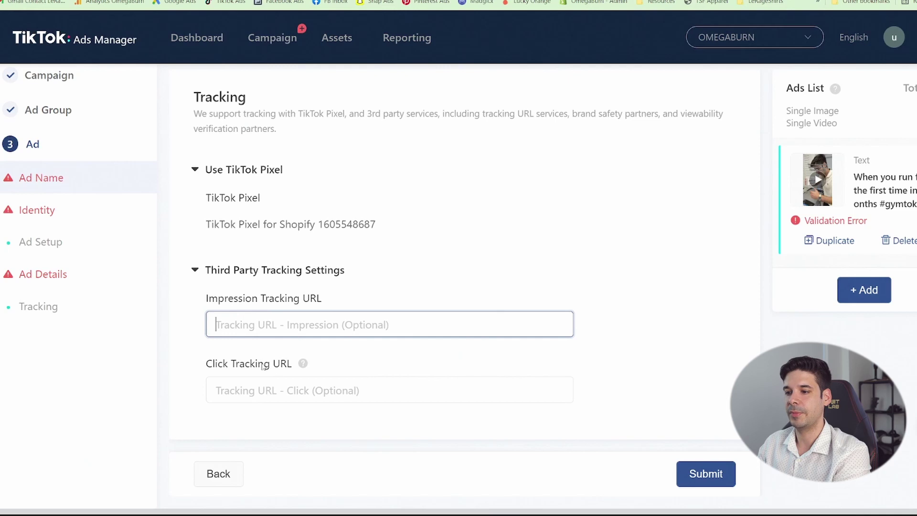
{"action": "left_click", "coordinate": [497, 266]}
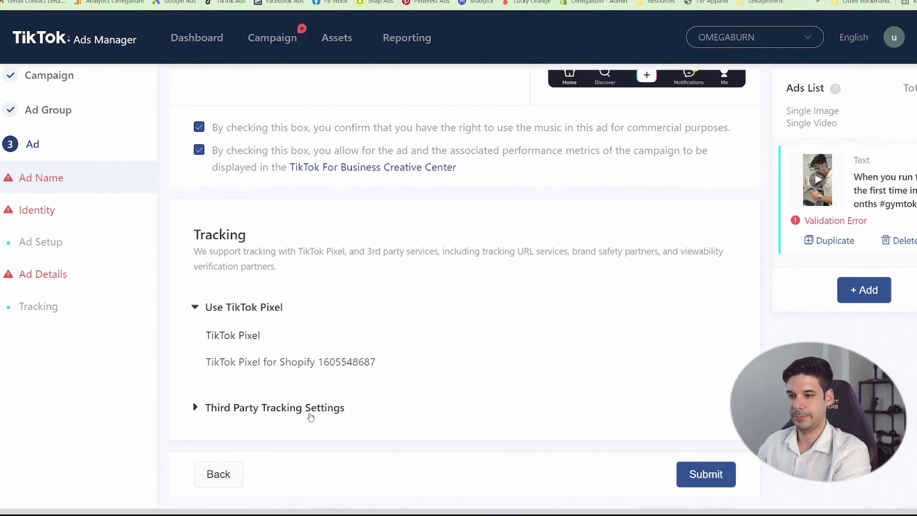
{"action": "left_click", "coordinate": [706, 479]}
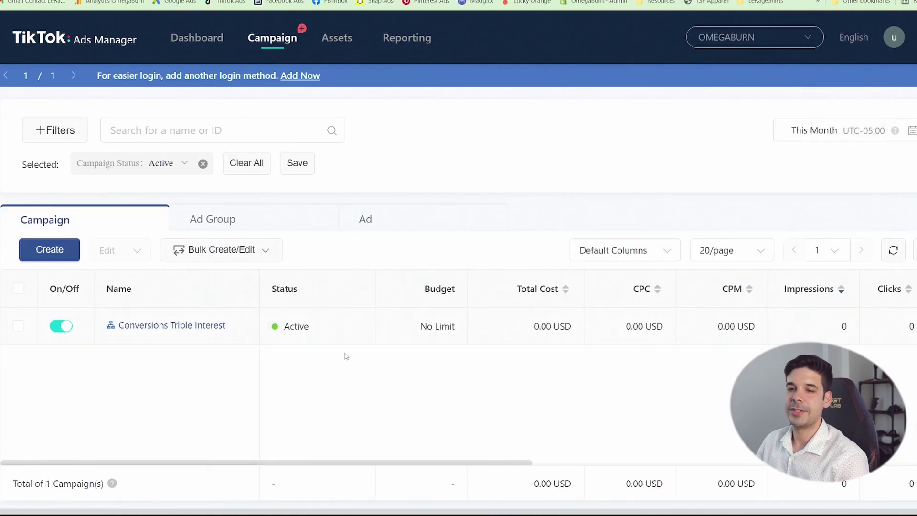
- Open the Conversions Triple Interest campaign's Interest Targeting ad group to list its ads
{"action": "mouse_move", "coordinate": [173, 322]}
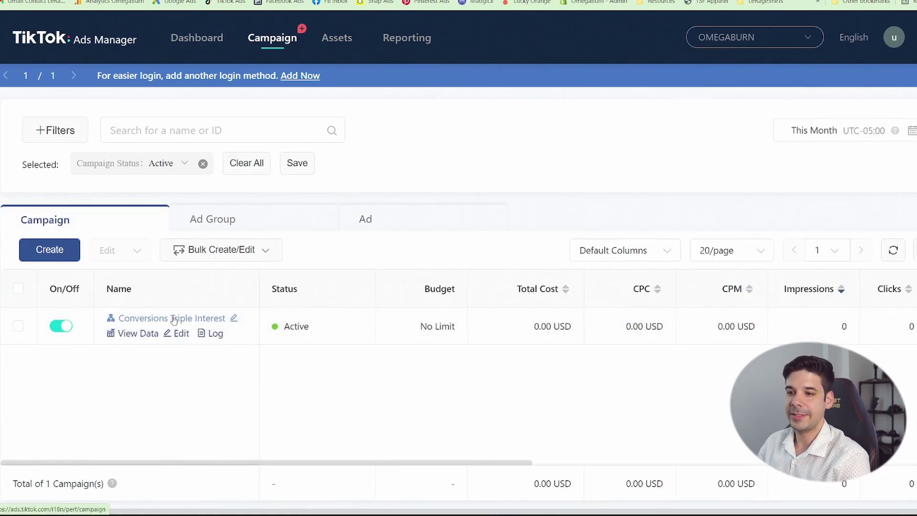
{"action": "left_click", "coordinate": [173, 320]}
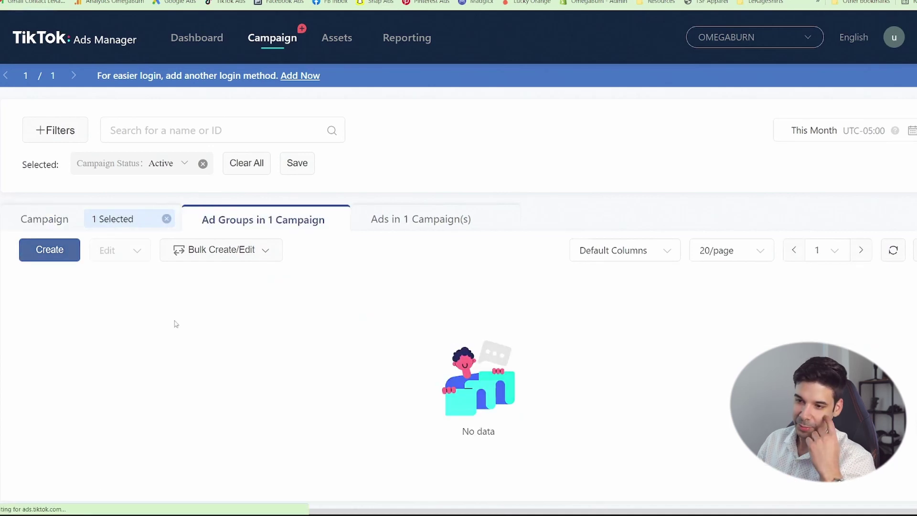
{"action": "mouse_move", "coordinate": [165, 323]}
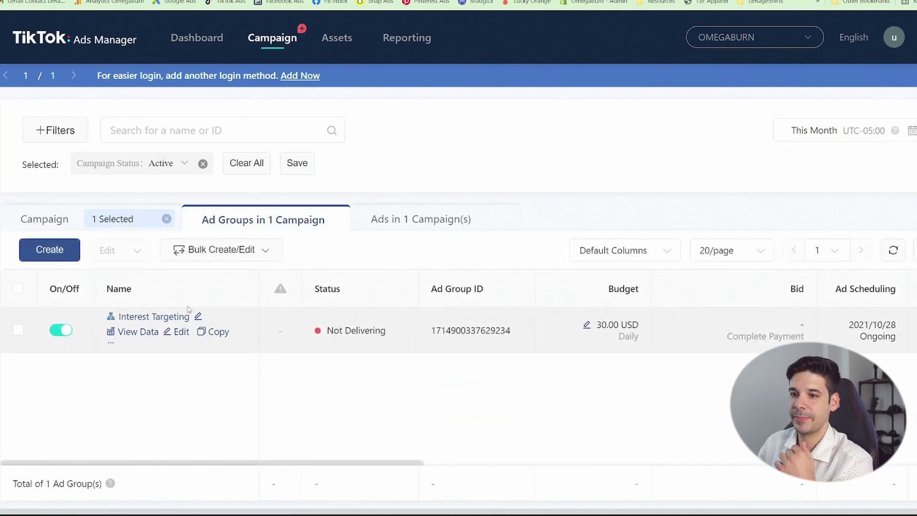
{"action": "left_click", "coordinate": [162, 318]}
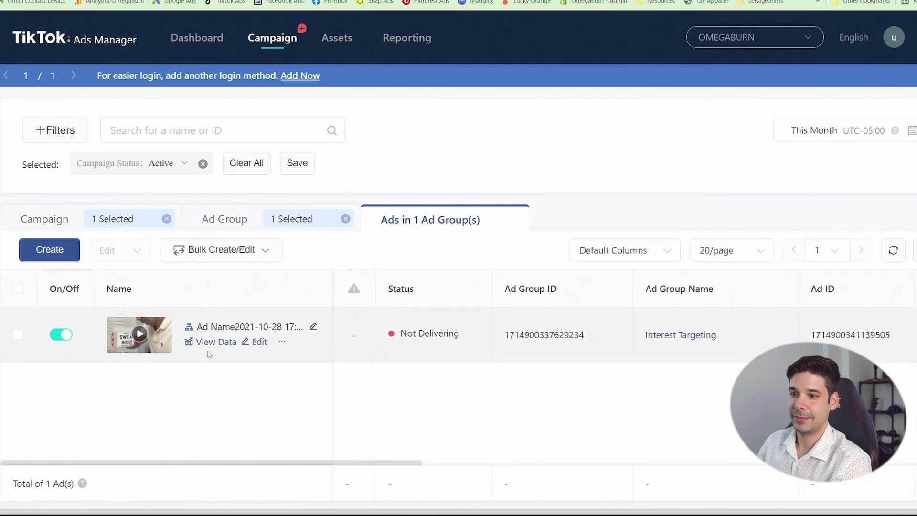
- Create another ad in the Interest Targeting ad group, named "Go home Video" after the Creative Name_ tag
{"action": "left_click", "coordinate": [60, 254]}
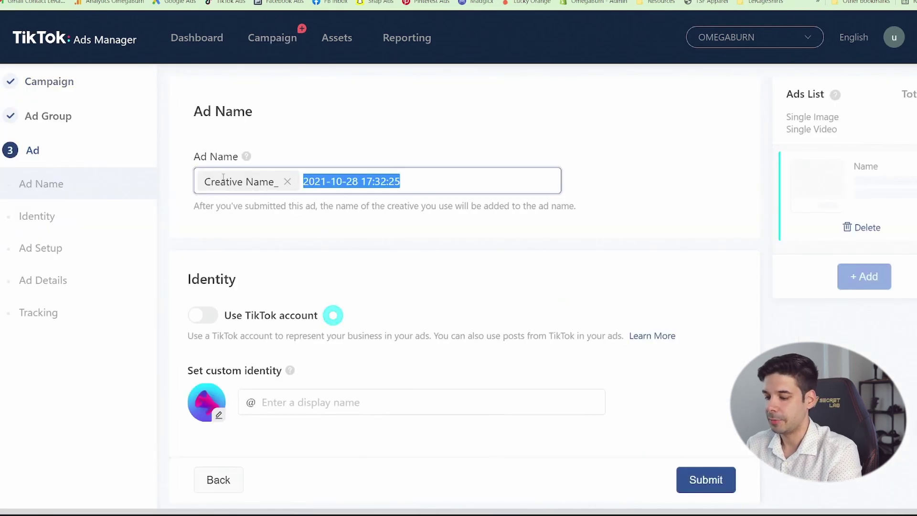
{"action": "type", "text": "Go home Videio"}
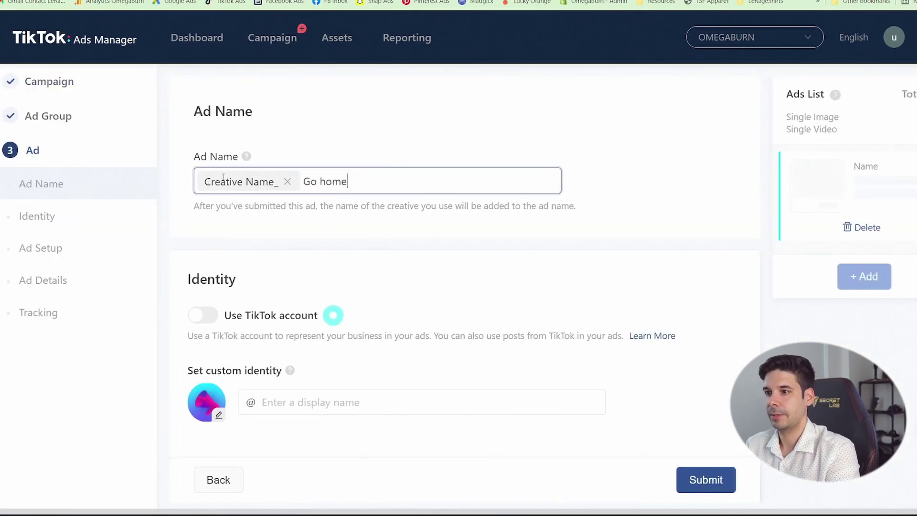
{"action": "key", "text": "BackSpace"}
{"action": "key", "text": "BackSpace"}
{"action": "type", "text": "o"}
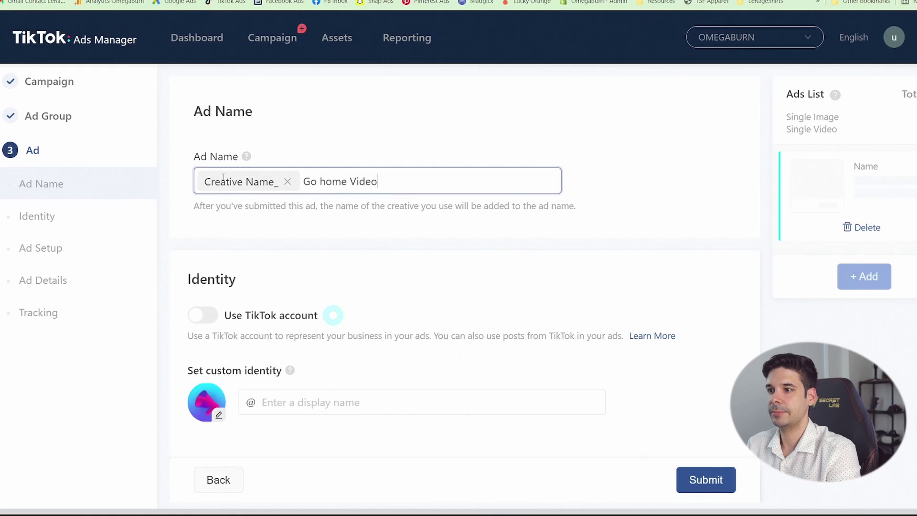
- Enter "OMEGABURN" as the custom identity's display name, leaving the TikTok account option off
{"action": "scroll", "coordinate": [229, 232], "scroll_direction": "down", "scroll_amount": 2}
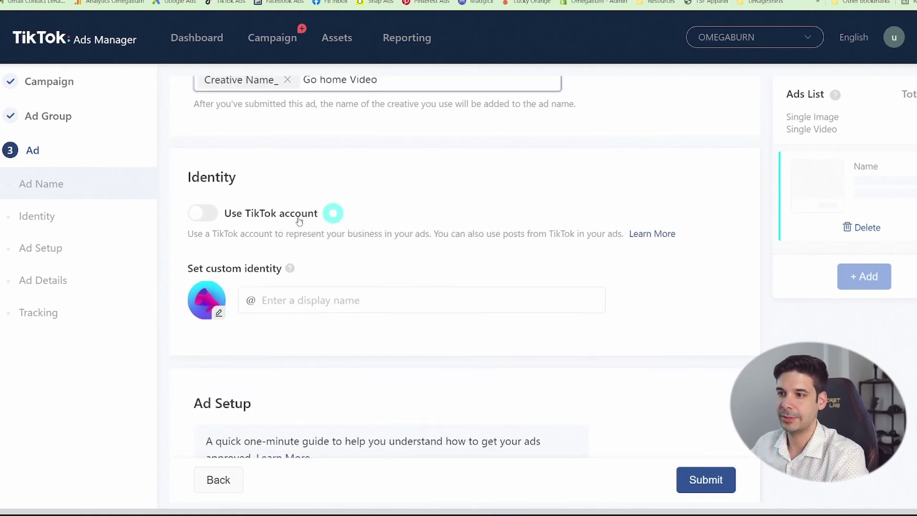
{"action": "left_click", "coordinate": [297, 304]}
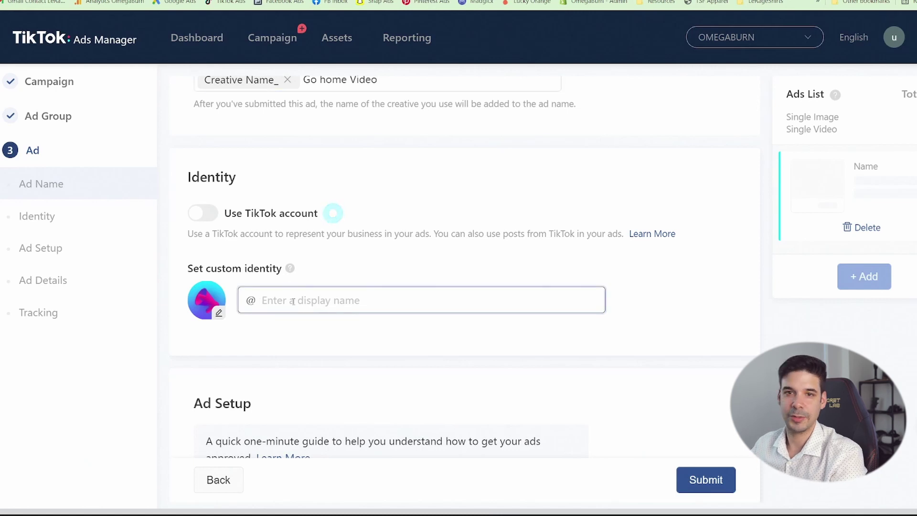
{"action": "type", "text": "O"}
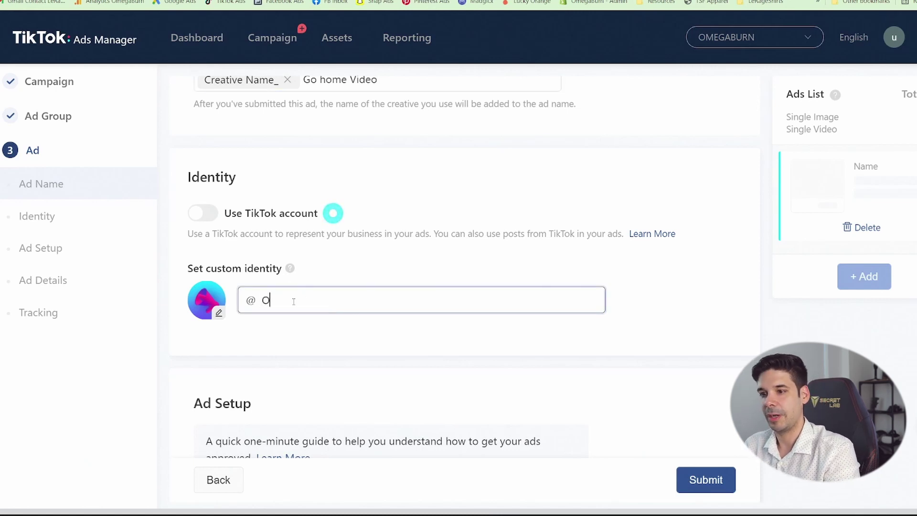
{"action": "type", "text": "MEGABURN"}
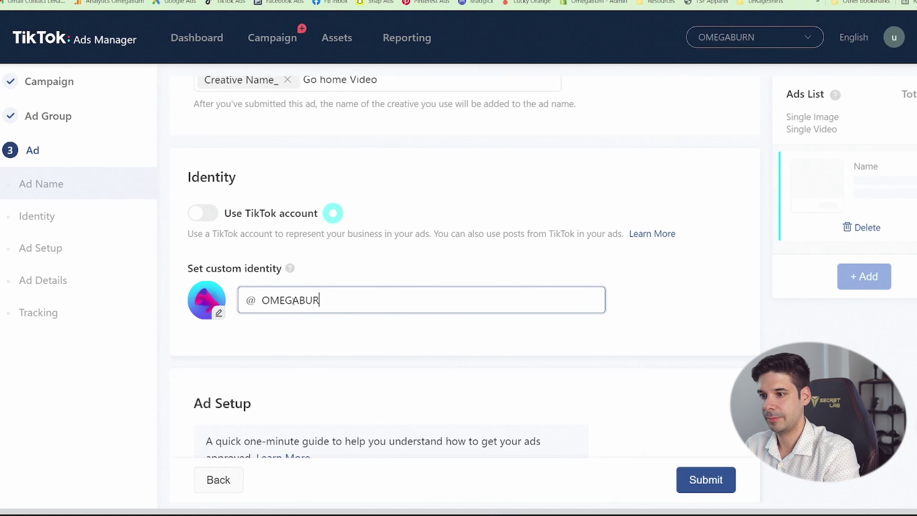
- Upload the OMEGABURN logo image as the custom identity's profile picture
{"action": "left_click", "coordinate": [215, 315]}
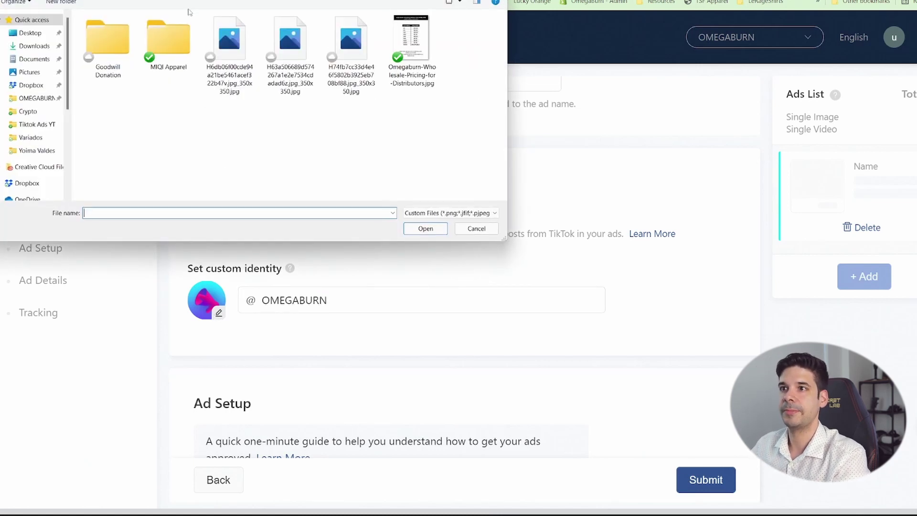
{"action": "double_click", "coordinate": [229, 40]}
{"action": "left_click", "coordinate": [652, 440]}
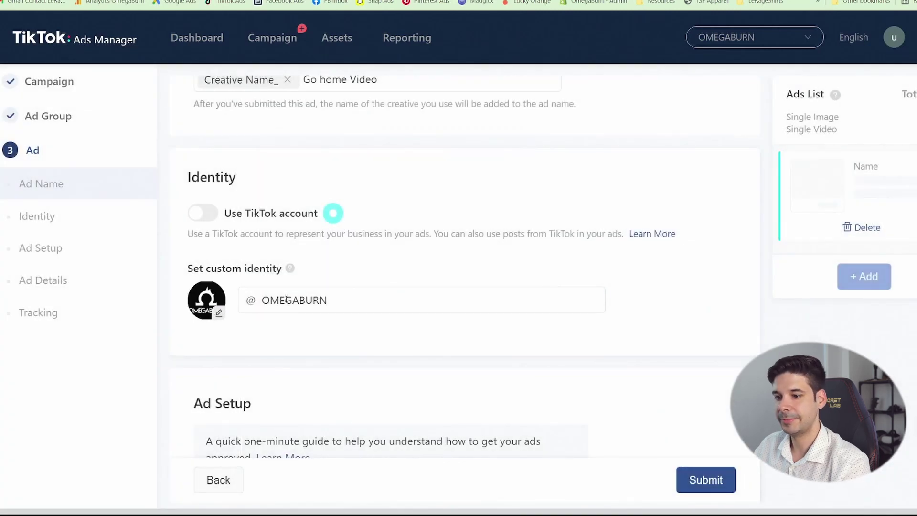
- Upload the TikTok viral video MP4 file as the ad's single-video creative
{"action": "scroll", "coordinate": [390, 222], "scroll_direction": "down", "scroll_amount": 7}
{"action": "scroll", "coordinate": [401, 229], "scroll_direction": "down", "scroll_amount": 2}
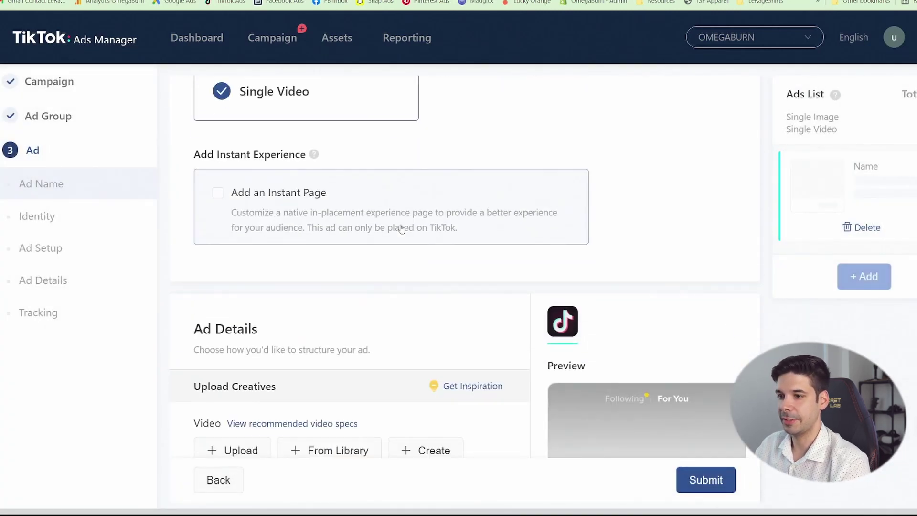
{"action": "scroll", "coordinate": [403, 227], "scroll_direction": "down", "scroll_amount": 4}
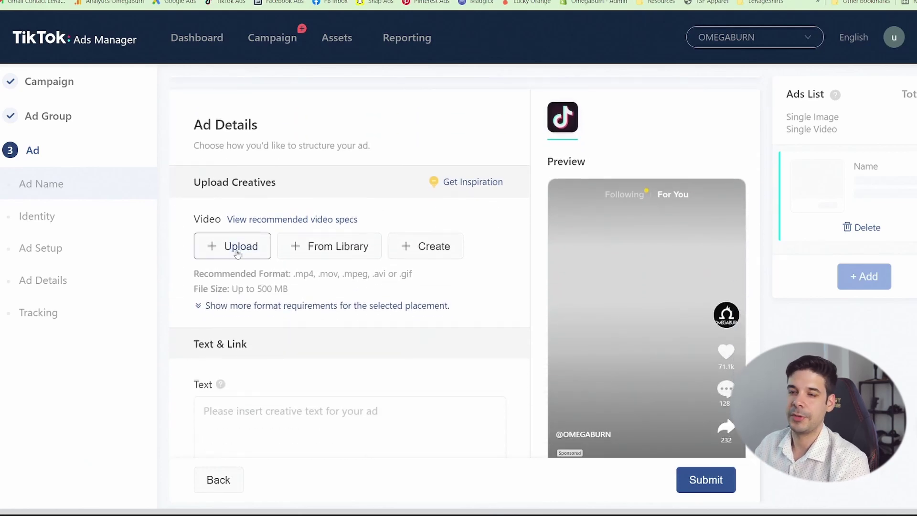
{"action": "left_click", "coordinate": [237, 246]}
{"action": "double_click", "coordinate": [411, 58]}
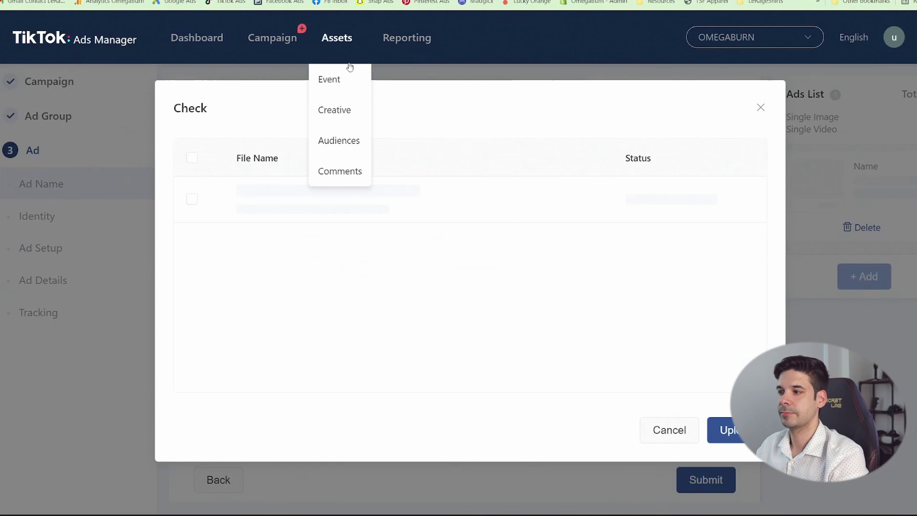
{"action": "left_click", "coordinate": [727, 421]}
{"action": "scroll", "coordinate": [461, 287], "scroll_direction": "down", "scroll_amount": 1}
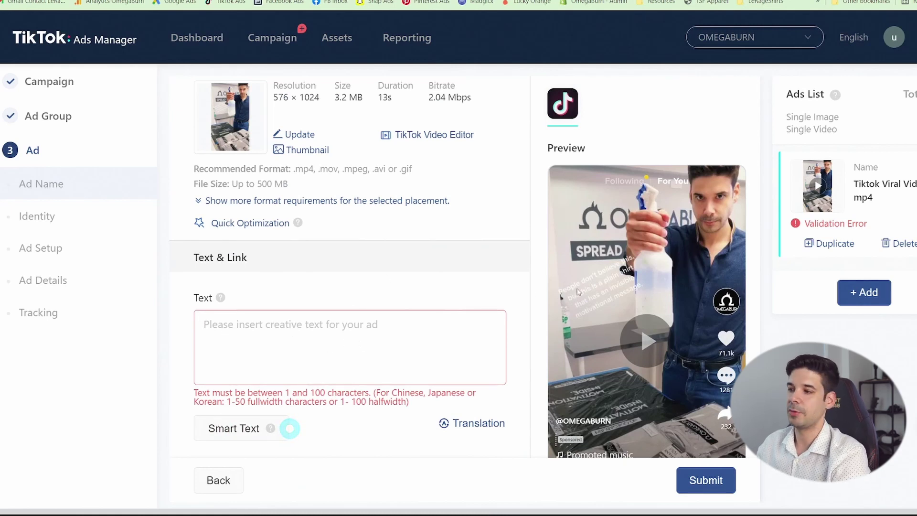
- Play the uploaded video in the ad preview
{"action": "scroll", "coordinate": [421, 306], "scroll_direction": "down", "scroll_amount": 2}
{"action": "scroll", "coordinate": [428, 306], "scroll_direction": "up", "scroll_amount": 2}
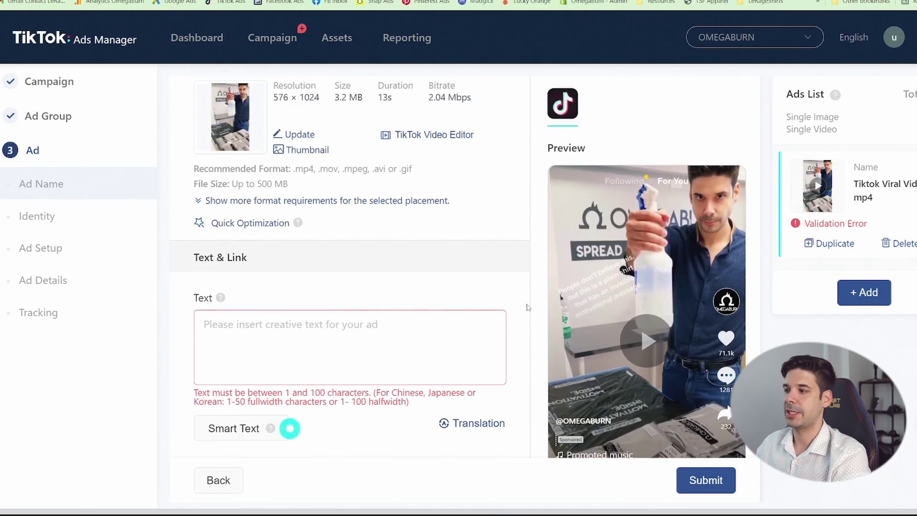
{"action": "left_click", "coordinate": [665, 338]}
{"action": "scroll", "coordinate": [666, 337], "scroll_direction": "down", "scroll_amount": 1}
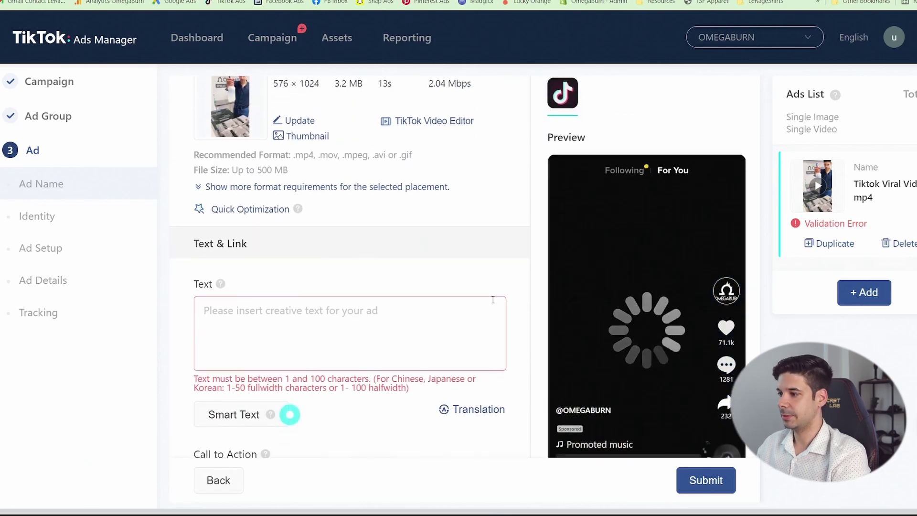
- Enter the ad text "Free Shipping! Get Motivated!!"
{"action": "scroll", "coordinate": [475, 213], "scroll_direction": "down", "scroll_amount": 1}
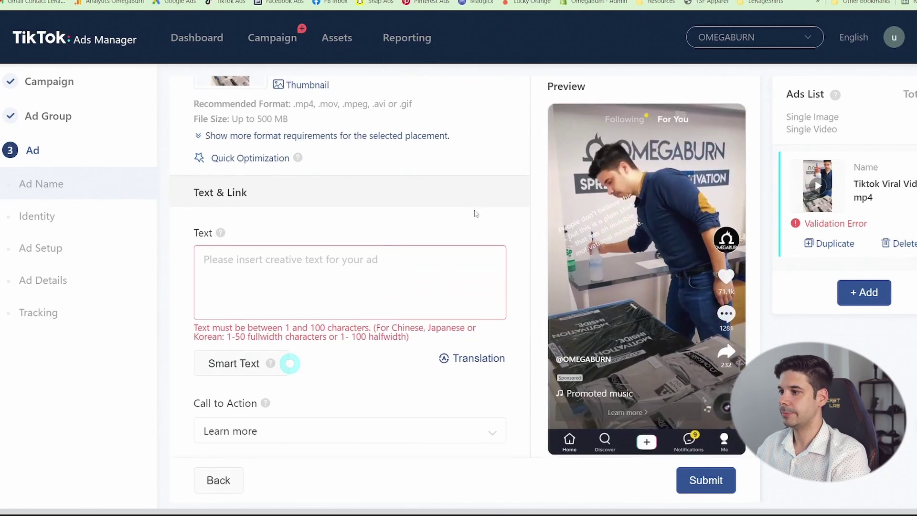
{"action": "left_click", "coordinate": [370, 265]}
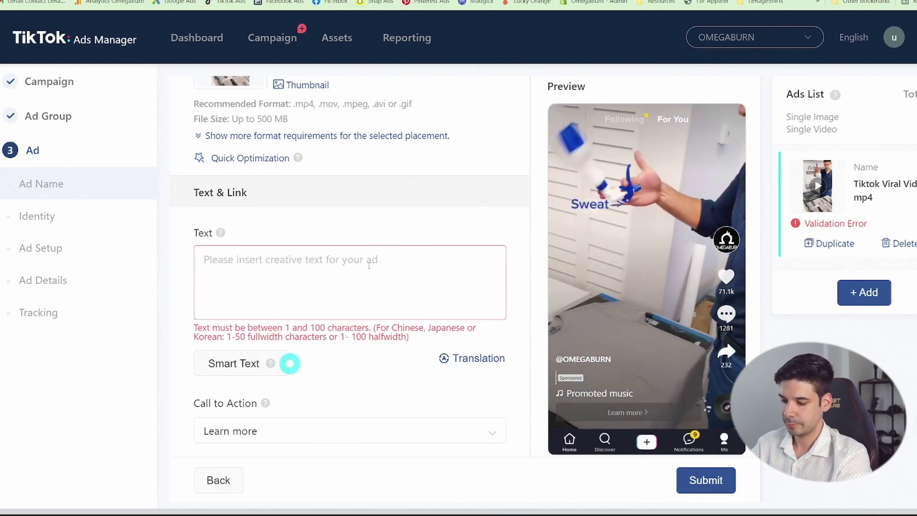
{"action": "type", "text": "Free"}
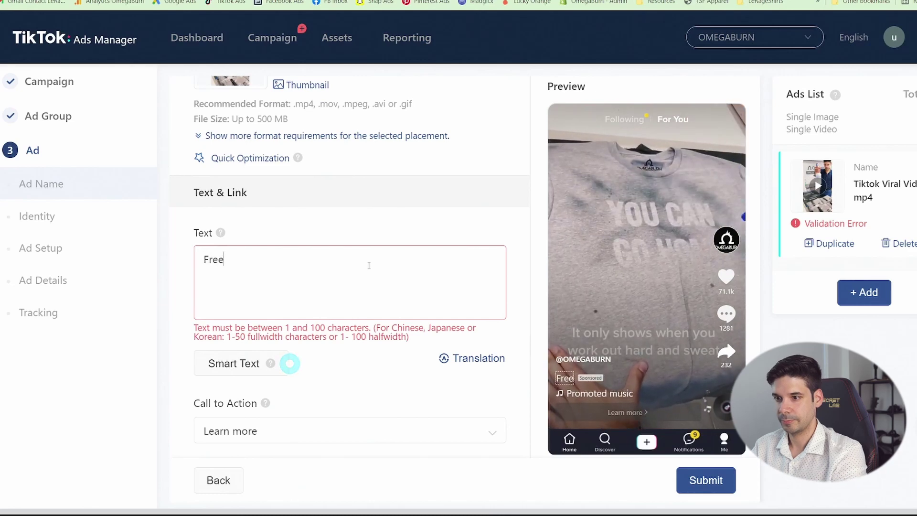
{"action": "type", "text": " Shipping a"}
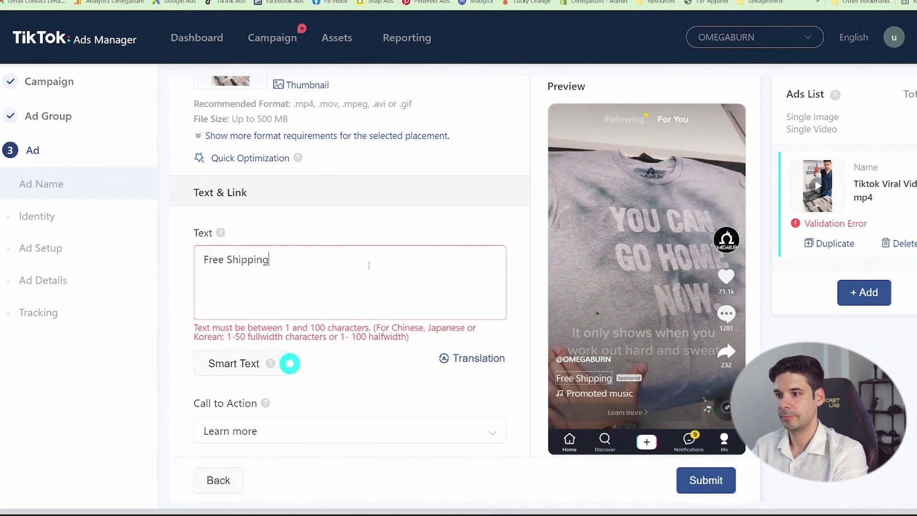
{"action": "key", "text": "BackSpace"}
{"action": "key", "text": "BackSpace"}
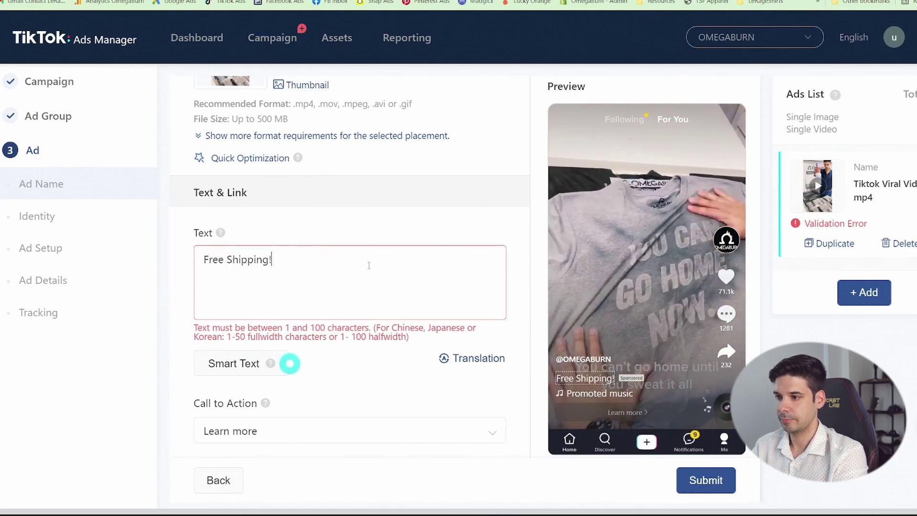
{"action": "type", "text": "!"}
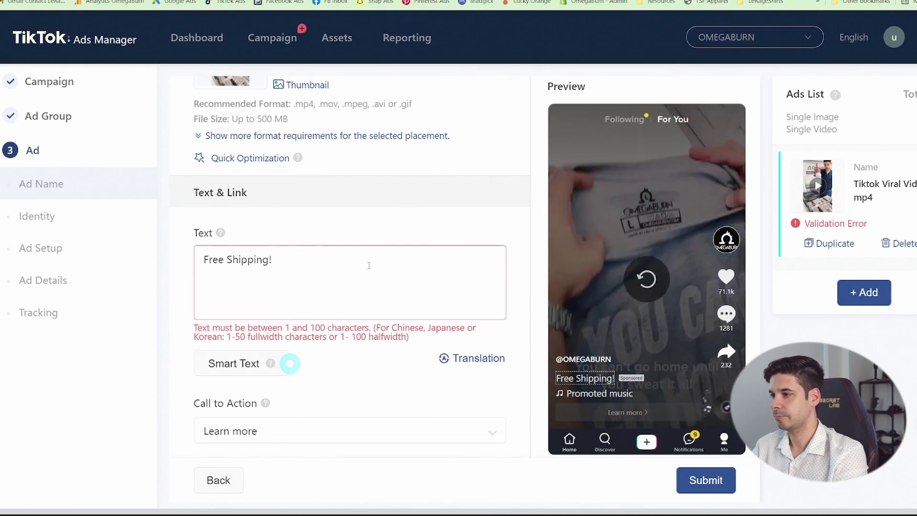
{"action": "type", "text": " Get Motivated!!"}
{"action": "scroll", "coordinate": [389, 274], "scroll_direction": "down", "scroll_amount": 1}
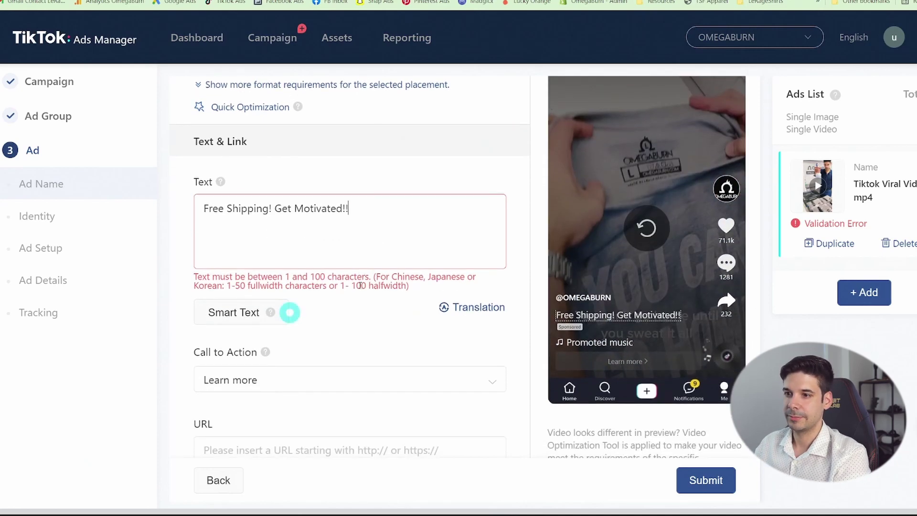
{"action": "left_click_drag", "start_coordinate": [267, 216], "coordinate": [204, 211]}
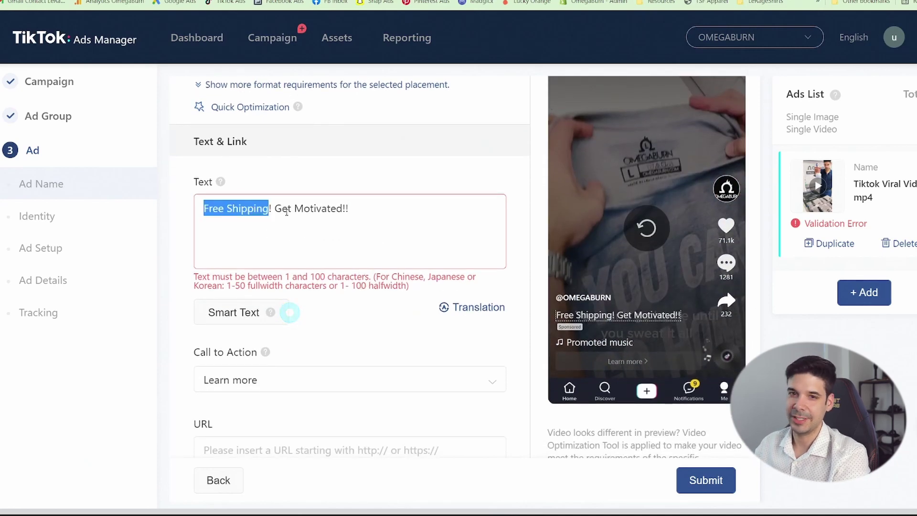
- Set the call to action to "Shop now" and choose the omegaburn.com mens-sweat-activated-shirts product link as the ad URL
{"action": "scroll", "coordinate": [318, 219], "scroll_direction": "down", "scroll_amount": 1}
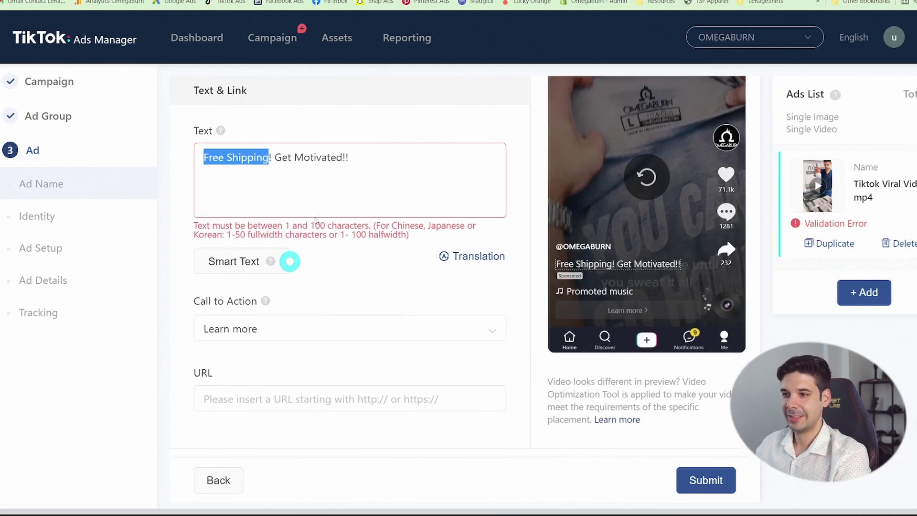
{"action": "scroll", "coordinate": [316, 223], "scroll_direction": "down", "scroll_amount": 1}
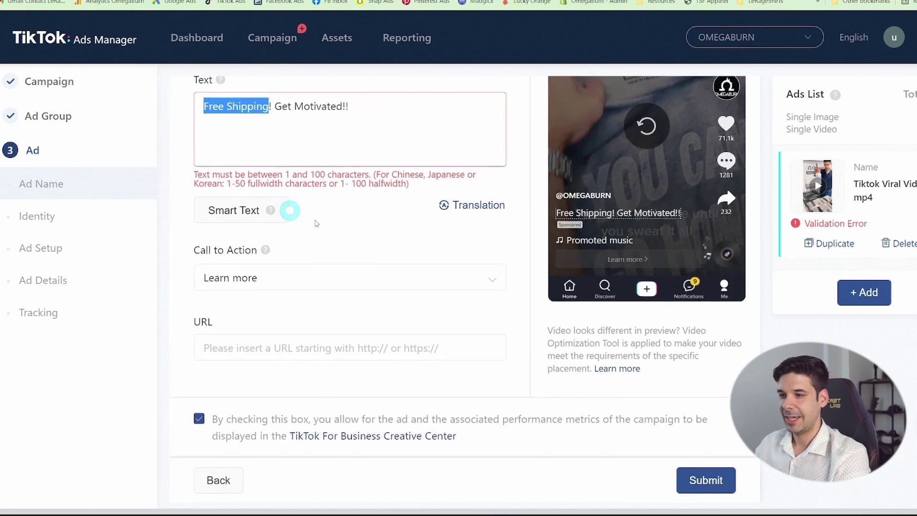
{"action": "left_click", "coordinate": [344, 274]}
{"action": "left_click", "coordinate": [229, 342]}
{"action": "left_click", "coordinate": [264, 328]}
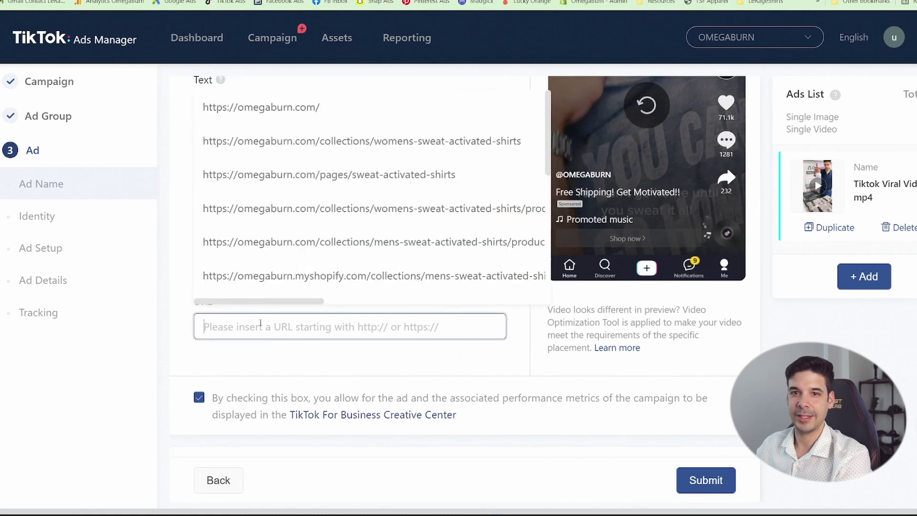
{"action": "left_click", "coordinate": [385, 241]}
- Submit the ad with the impression and click tracking URLs left empty
{"action": "scroll", "coordinate": [384, 230], "scroll_direction": "down", "scroll_amount": 2}
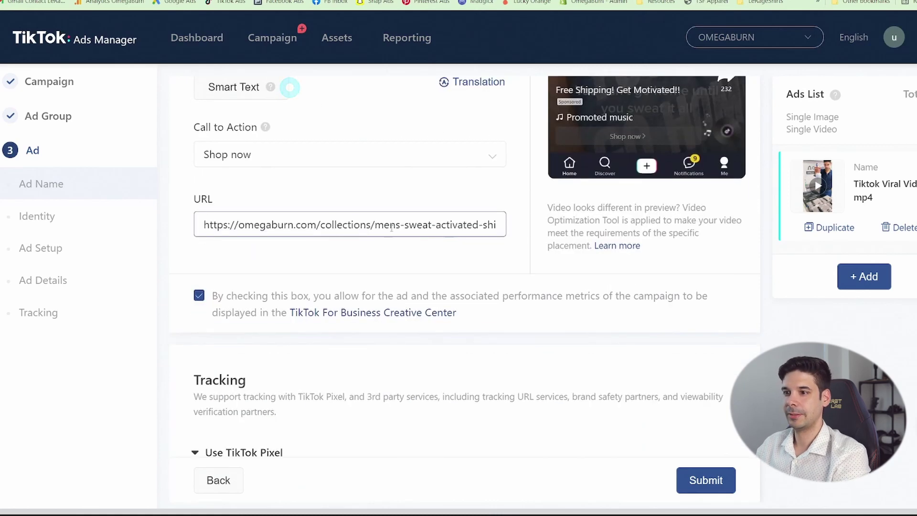
{"action": "scroll", "coordinate": [339, 231], "scroll_direction": "down", "scroll_amount": 6}
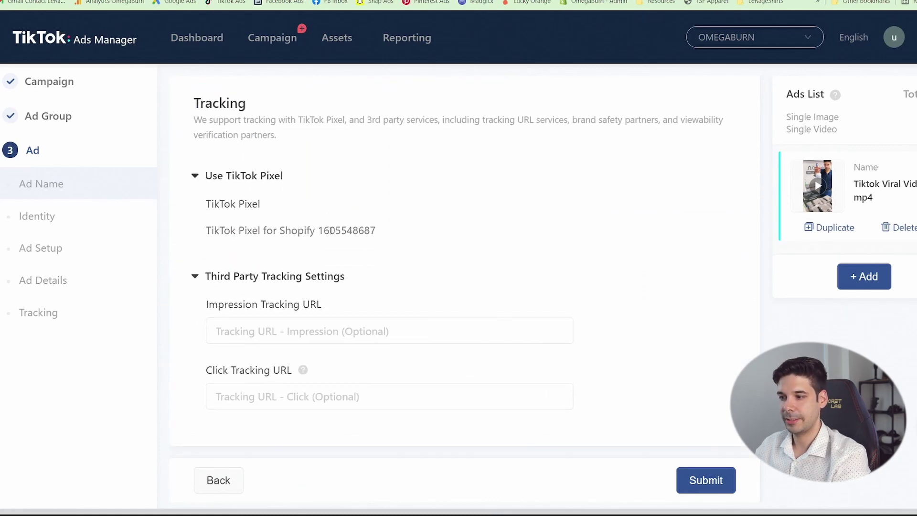
{"action": "left_click", "coordinate": [704, 481]}
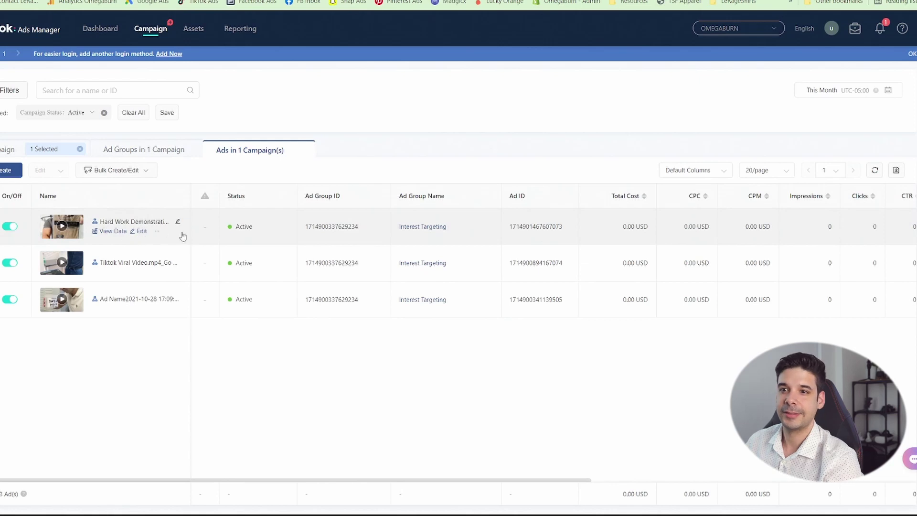
- Duplicate the Interest Targeting ad group as 2 copies into the existing Conversions Triple Interest campaign
{"action": "left_click", "coordinate": [3, 152]}
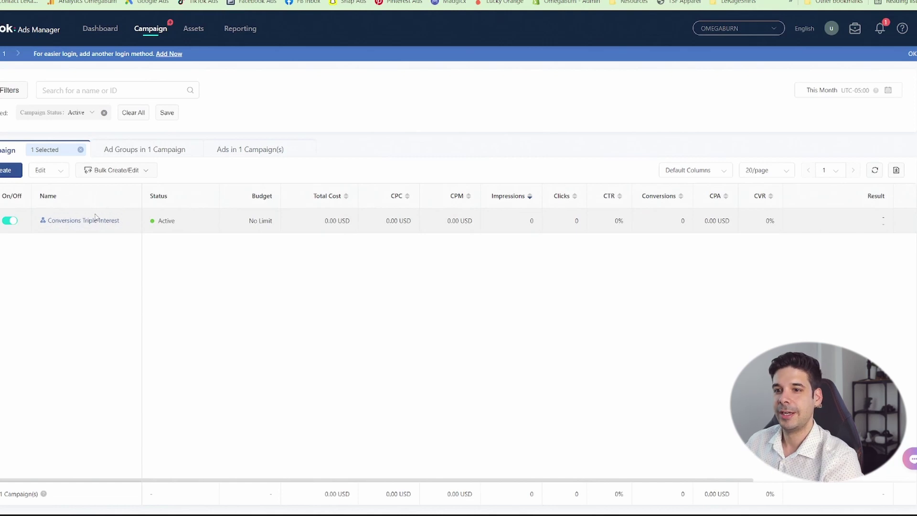
{"action": "left_click", "coordinate": [96, 220]}
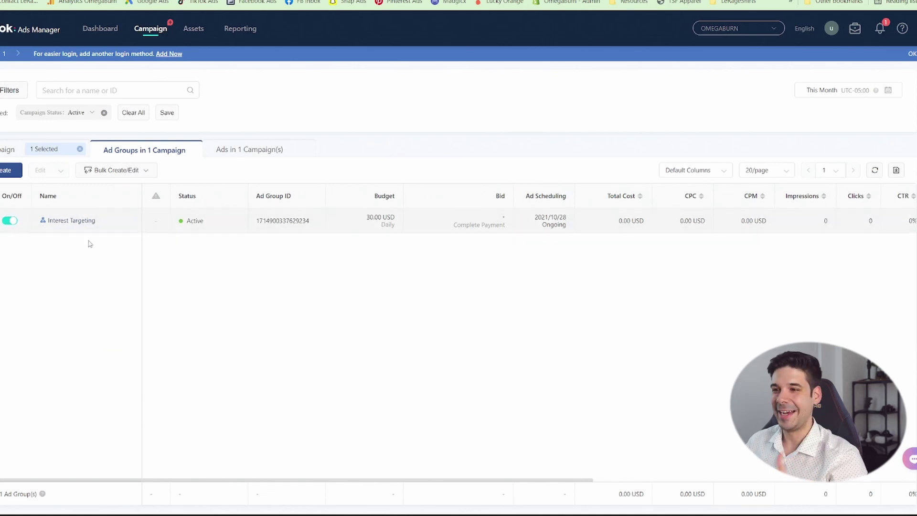
{"action": "mouse_move", "coordinate": [83, 234]}
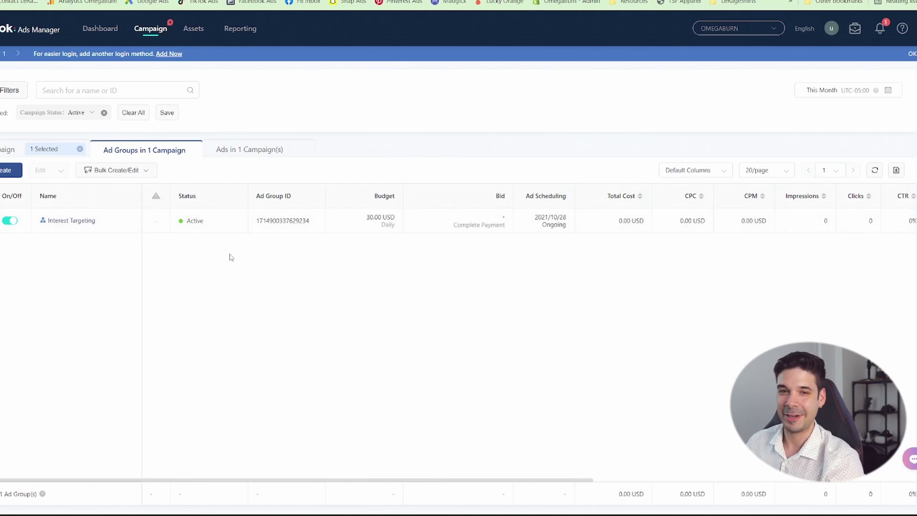
{"action": "mouse_move", "coordinate": [140, 232]}
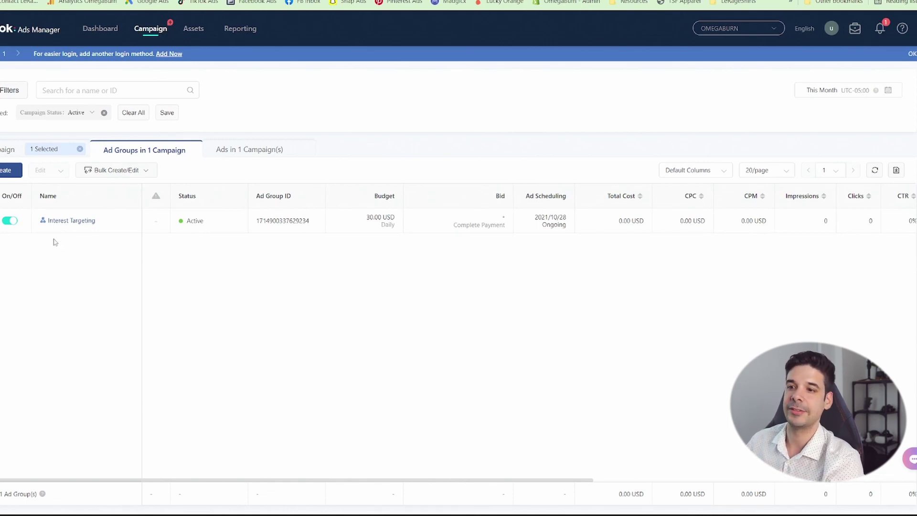
{"action": "left_click", "coordinate": [120, 228]}
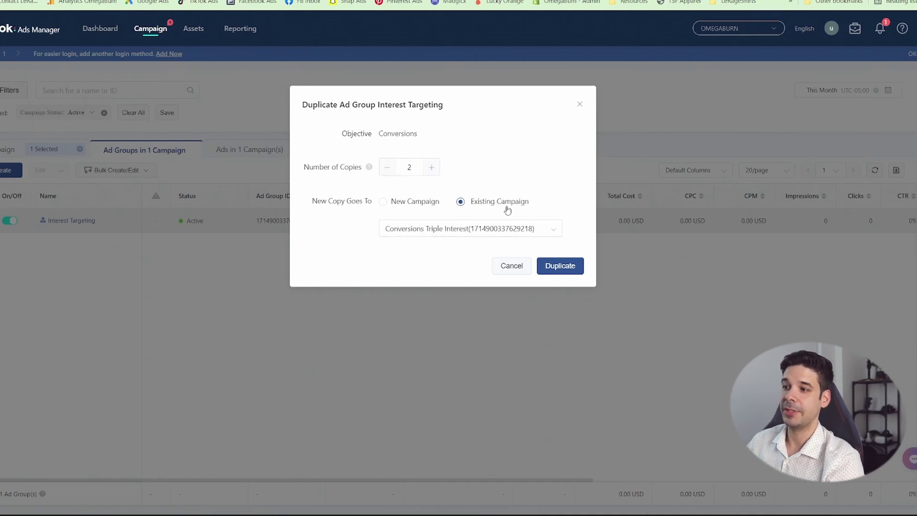
{"action": "left_click", "coordinate": [569, 269]}
- Remove the included interest from the duplicated ad group's Interest & Behavior targeting
{"action": "scroll", "coordinate": [553, 253], "scroll_direction": "down", "scroll_amount": 4}
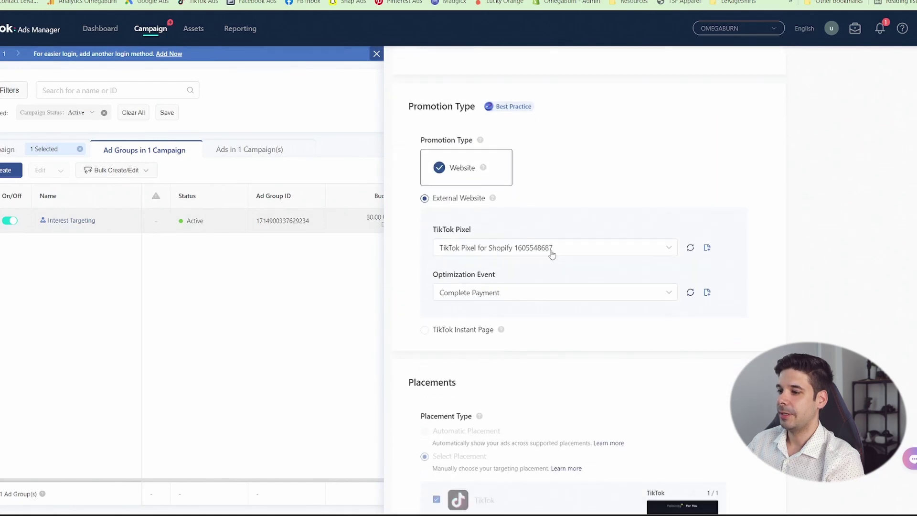
{"action": "scroll", "coordinate": [538, 293], "scroll_direction": "down", "scroll_amount": 8}
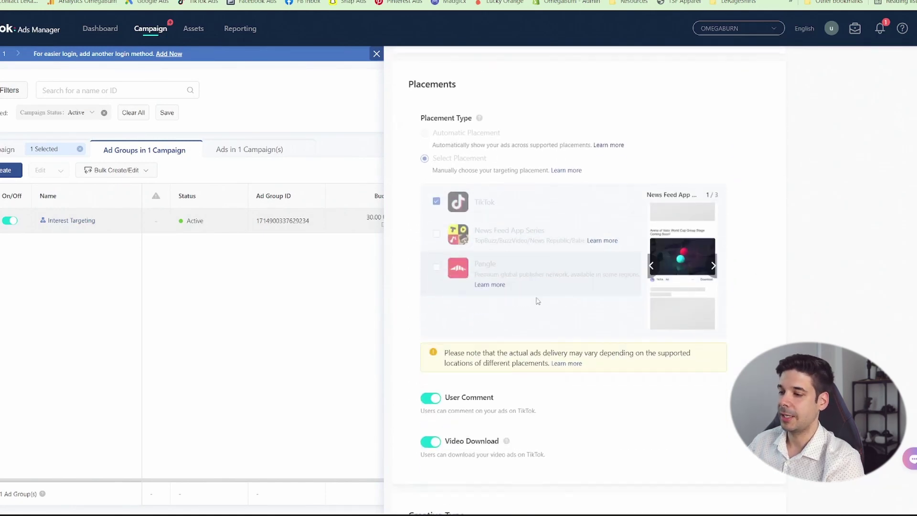
{"action": "scroll", "coordinate": [533, 303], "scroll_direction": "down", "scroll_amount": 7}
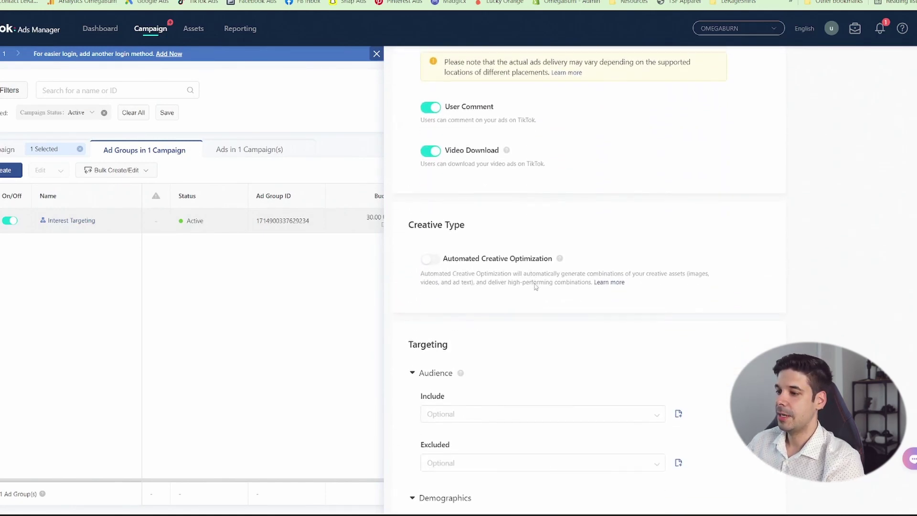
{"action": "scroll", "coordinate": [533, 281], "scroll_direction": "down", "scroll_amount": 6}
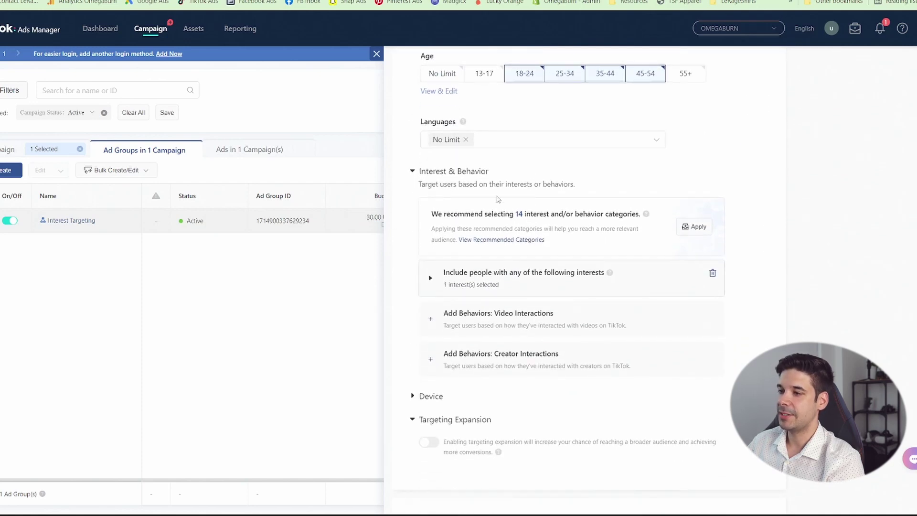
{"action": "left_click", "coordinate": [713, 273]}
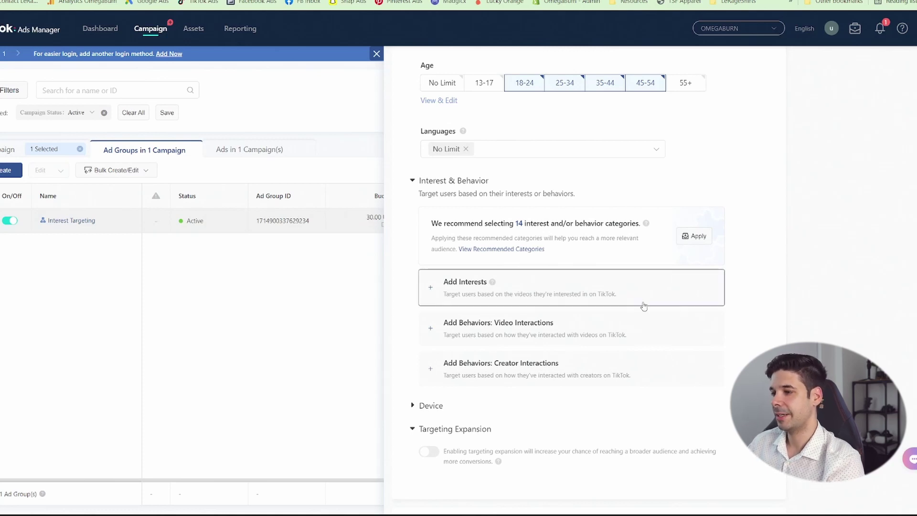
- Add a video-interactions behavior to the duplicated ad group and choose the Fitness & Health category under Sports & Outdoors
{"action": "scroll", "coordinate": [495, 294], "scroll_direction": "down", "scroll_amount": 1}
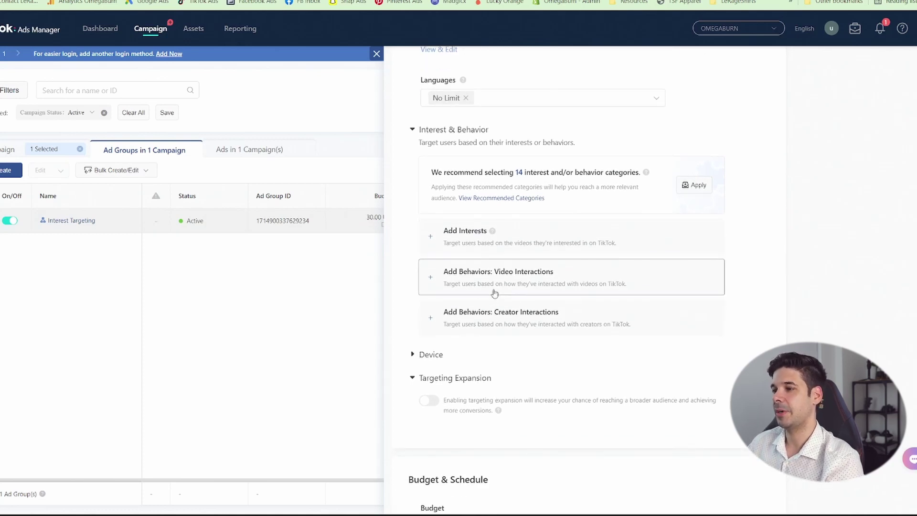
{"action": "left_click", "coordinate": [431, 279]}
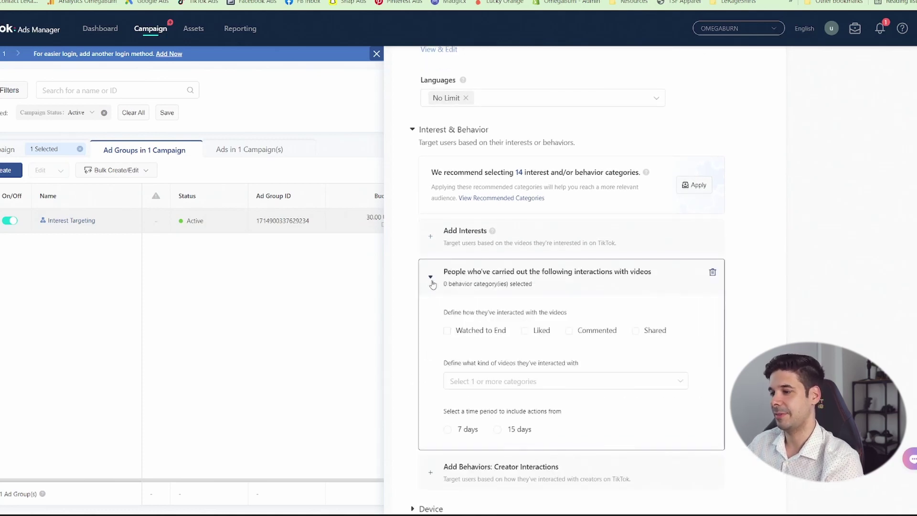
{"action": "left_click", "coordinate": [523, 380]}
{"action": "scroll", "coordinate": [521, 307], "scroll_direction": "down", "scroll_amount": 2}
{"action": "left_click", "coordinate": [521, 310]}
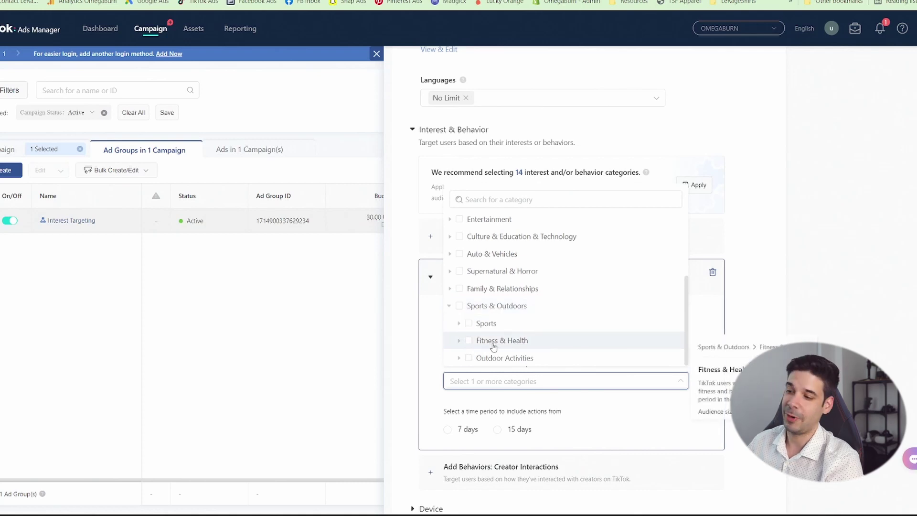
{"action": "left_click", "coordinate": [468, 343]}
{"action": "left_click", "coordinate": [701, 315]}
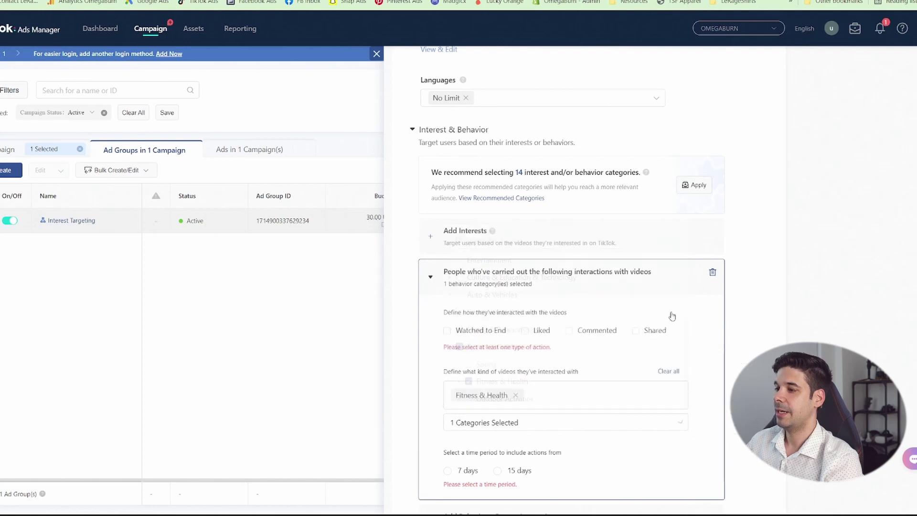
- Define the video interactions as Shared, Commented and Liked, with actions included from the 15-day time period
{"action": "left_click", "coordinate": [636, 330]}
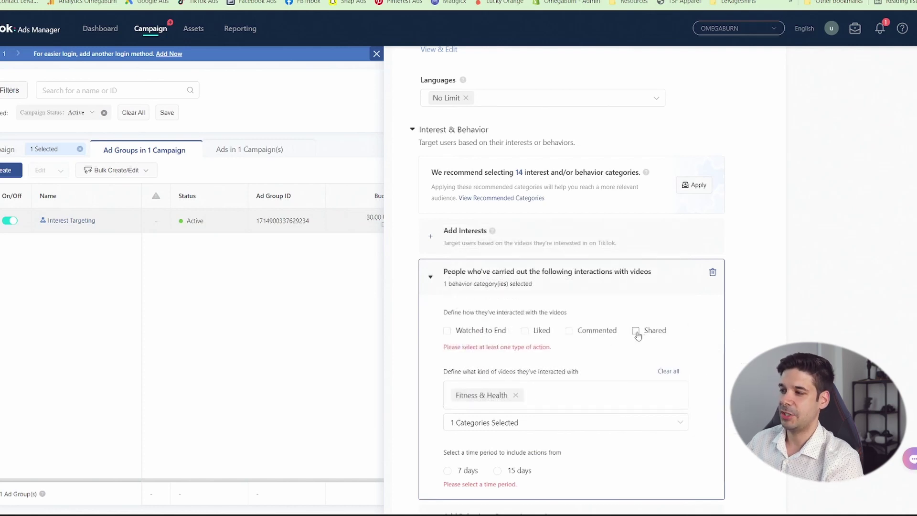
{"action": "left_click", "coordinate": [568, 333]}
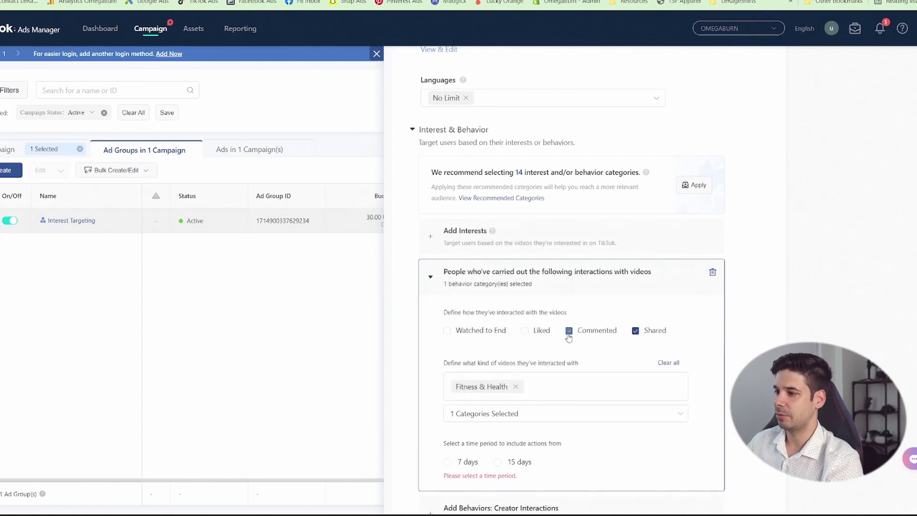
{"action": "left_click", "coordinate": [525, 332]}
{"action": "key", "text": "ctrl+plus"}
{"action": "key", "text": "ctrl+plus"}
{"action": "scroll", "coordinate": [347, 174], "scroll_direction": "down", "scroll_amount": 4}
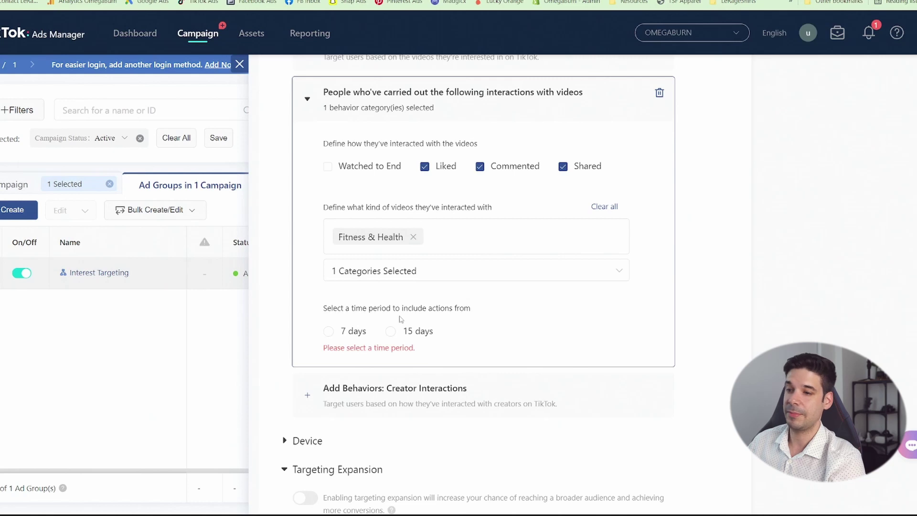
{"action": "left_click", "coordinate": [391, 332]}
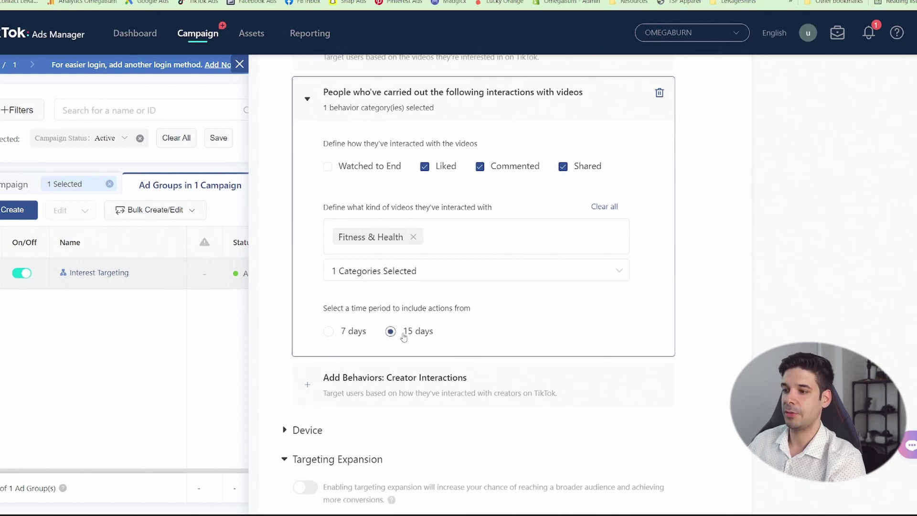
- Accept the duplicated ad group's 30.00 USD daily budget, schedule and Lowest Cost bidding, and continue to its ads
{"action": "scroll", "coordinate": [487, 323], "scroll_direction": "down", "scroll_amount": 7}
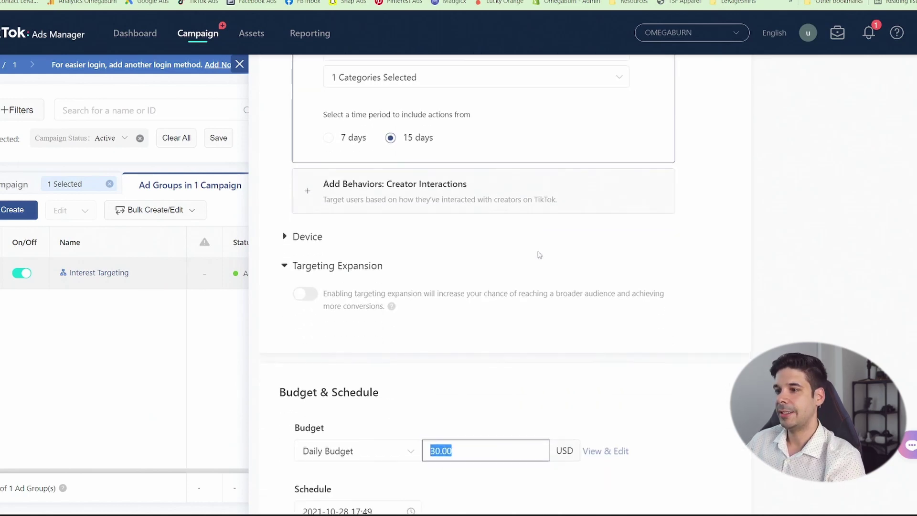
{"action": "left_click", "coordinate": [463, 285]}
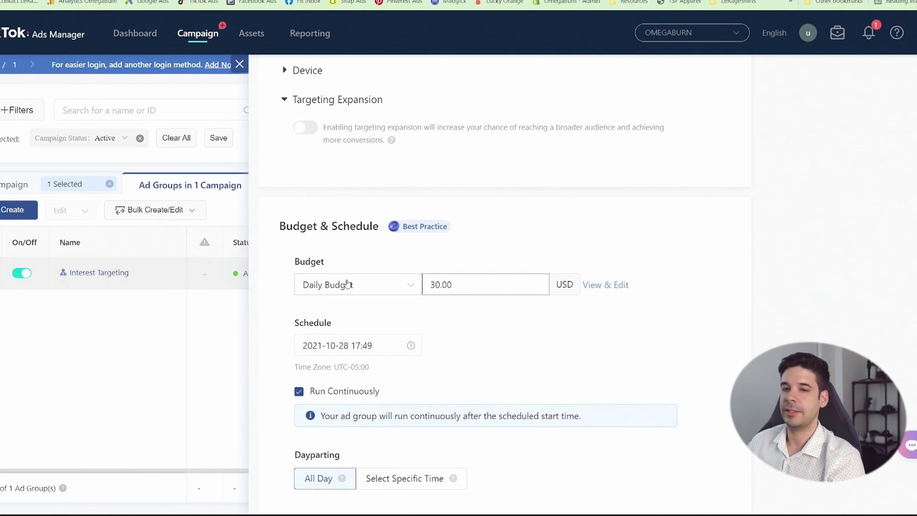
{"action": "scroll", "coordinate": [466, 289], "scroll_direction": "down", "scroll_amount": 3}
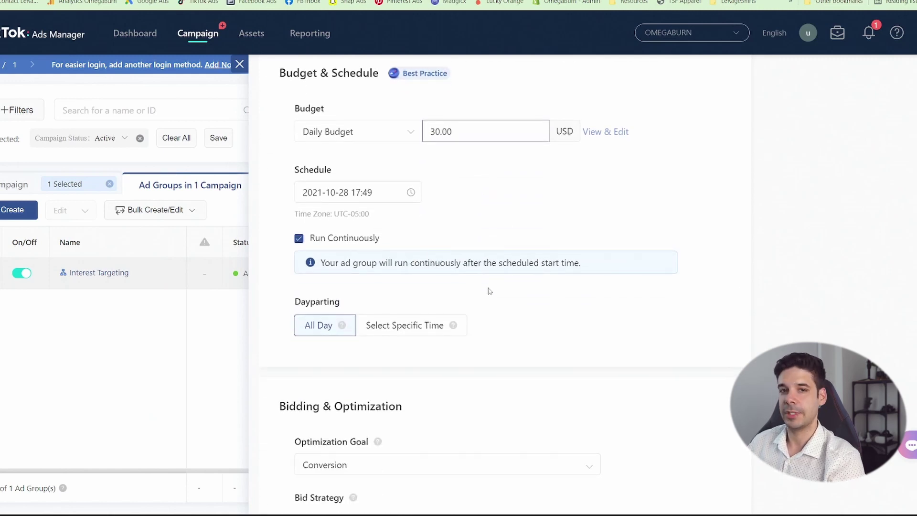
{"action": "scroll", "coordinate": [465, 291], "scroll_direction": "down", "scroll_amount": 4}
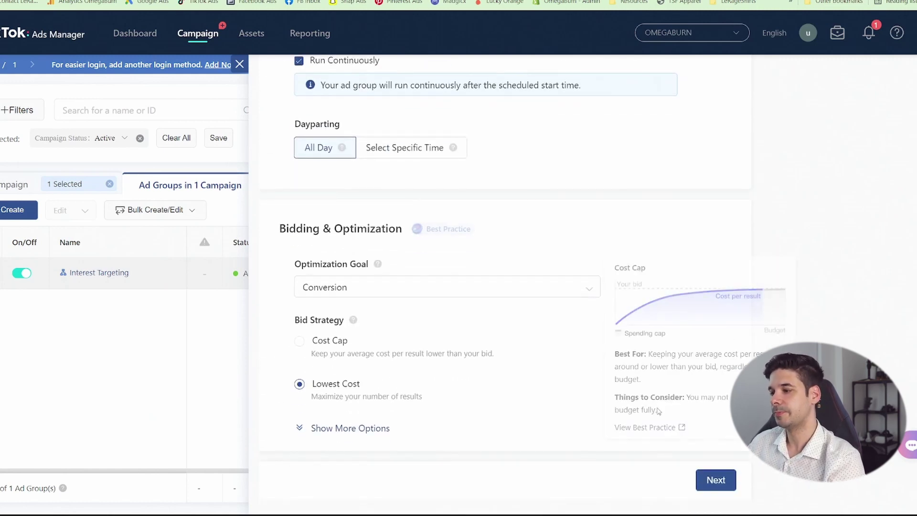
{"action": "left_click", "coordinate": [712, 481]}
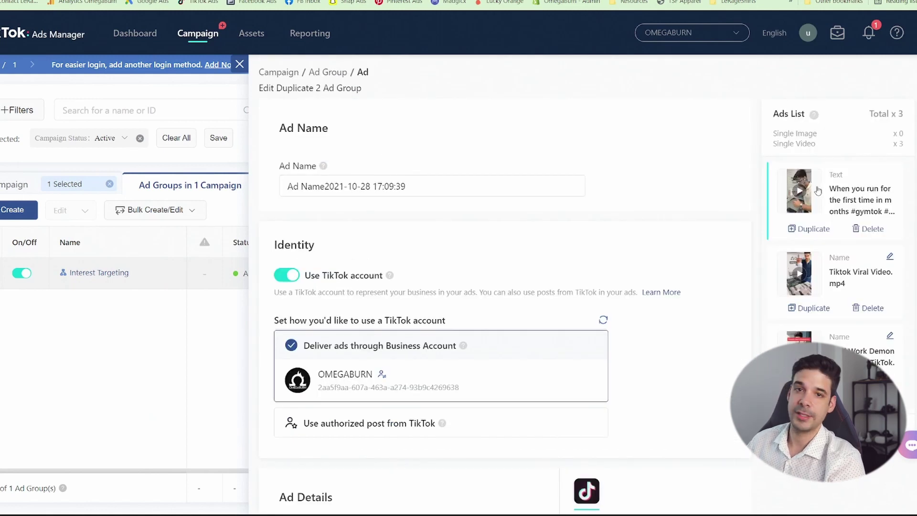
- Submit the duplicated ad groups with their copied ads and confirm their creation in the Conversions Triple Interest campaign
{"action": "scroll", "coordinate": [817, 191], "scroll_direction": "down", "scroll_amount": 2}
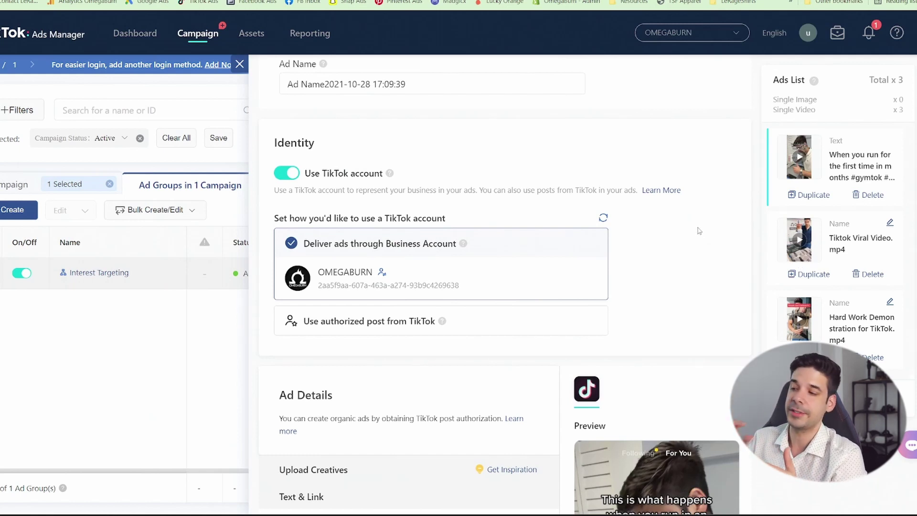
{"action": "scroll", "coordinate": [676, 293], "scroll_direction": "down", "scroll_amount": 10}
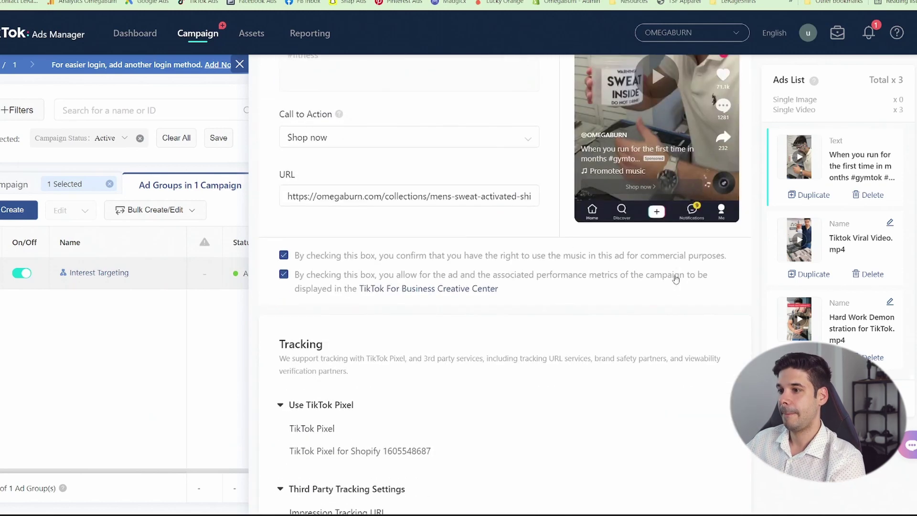
{"action": "scroll", "coordinate": [676, 280], "scroll_direction": "down", "scroll_amount": 4}
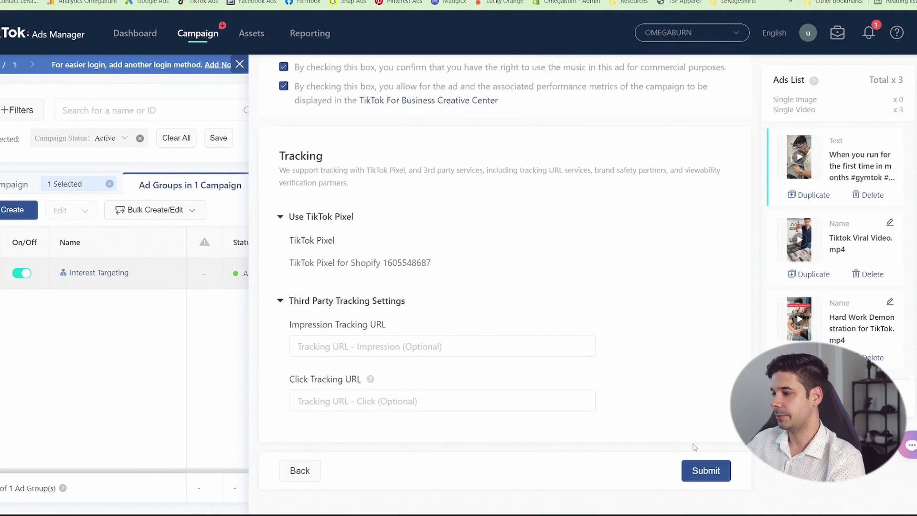
{"action": "left_click", "coordinate": [717, 476]}
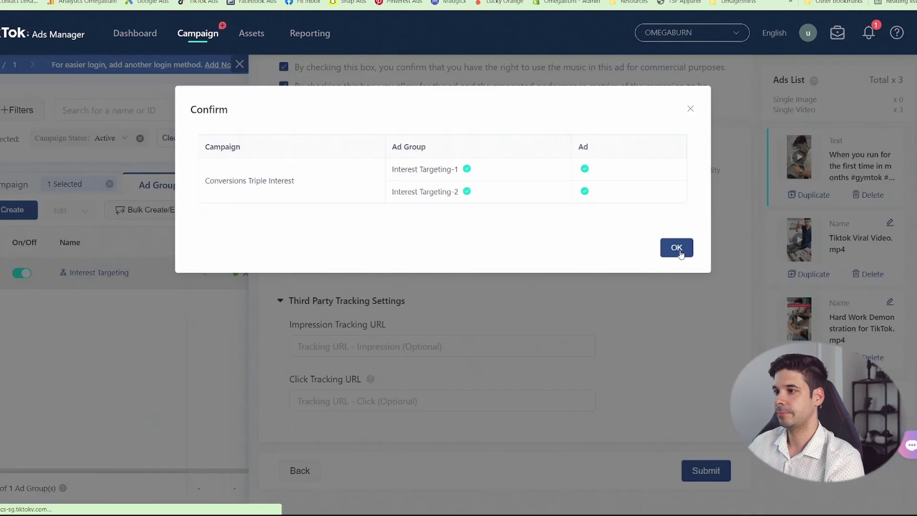
{"action": "left_click", "coordinate": [679, 249]}
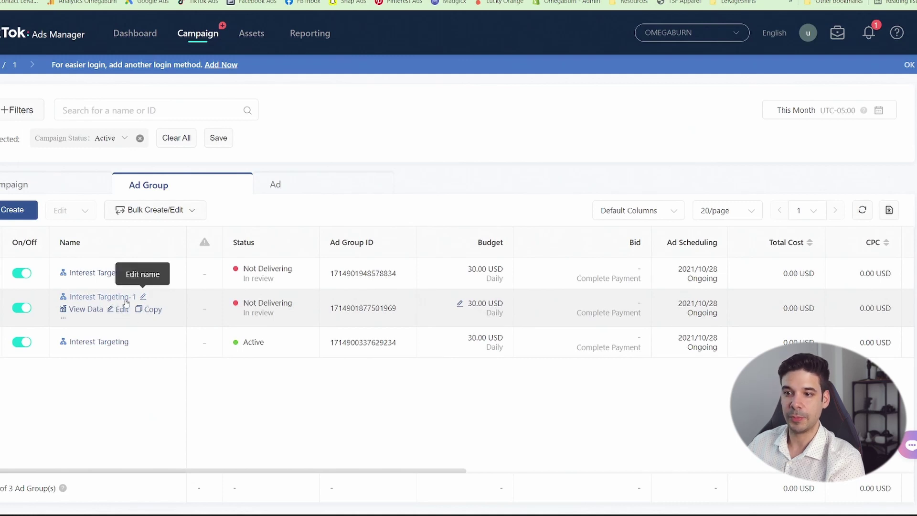
- Rename the Interest Targeting-1 ad group as "Behavior Video Views"
{"action": "left_click", "coordinate": [143, 297]}
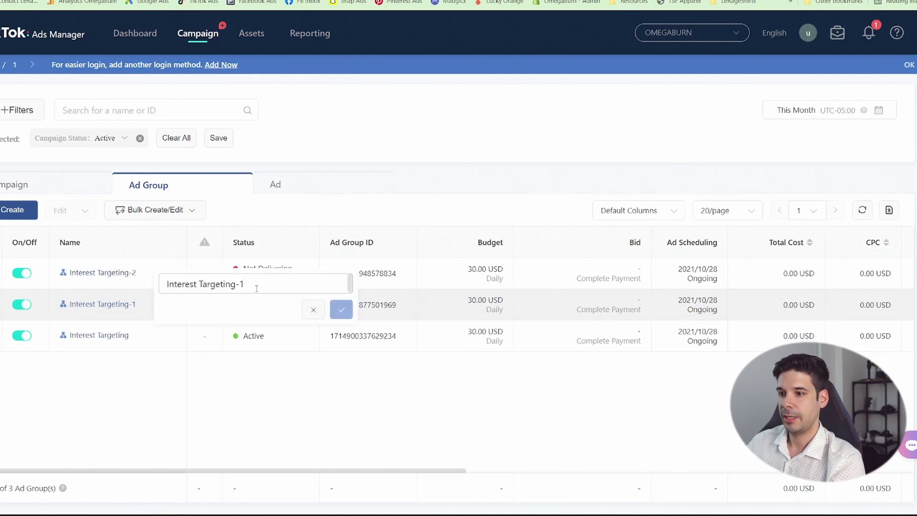
{"action": "left_click_drag", "start_coordinate": [255, 290], "coordinate": [182, 285]}
{"action": "type", "text": "Behavior Video View"}
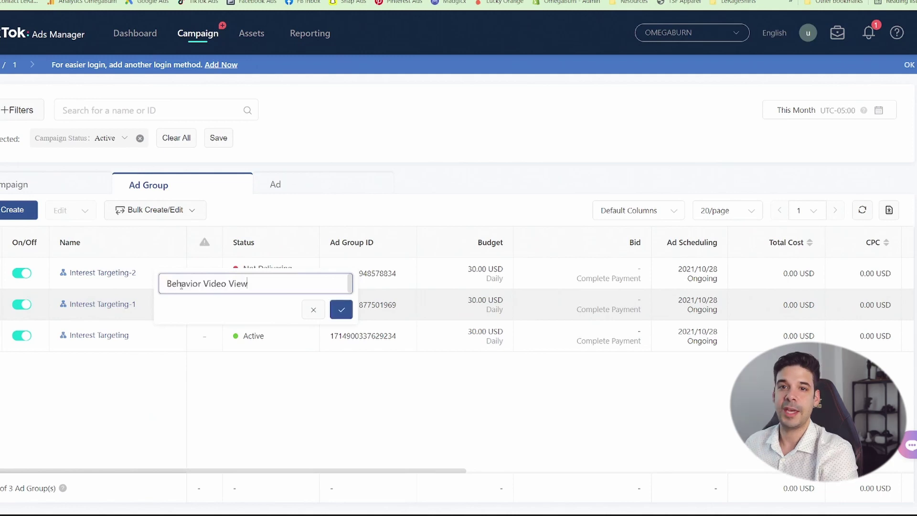
{"action": "type", "text": "s"}
{"action": "left_click", "coordinate": [341, 310]}
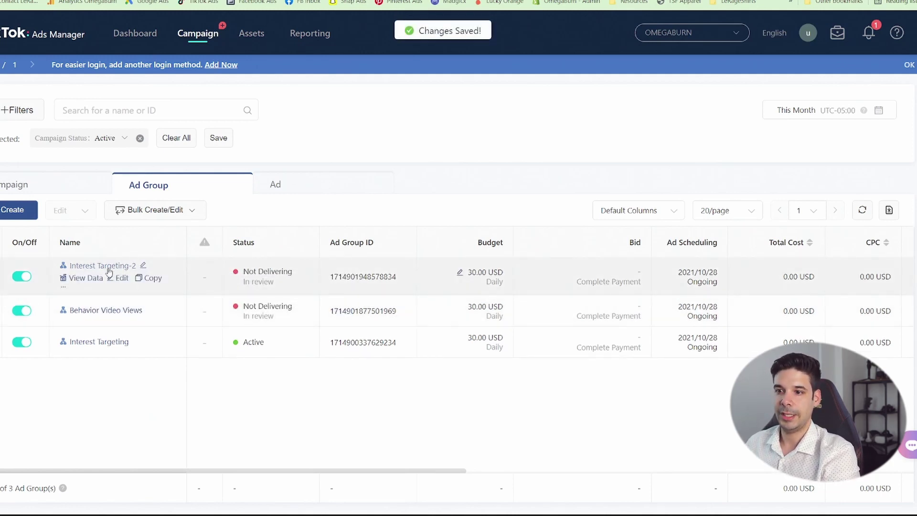
- Rename the Interest Targeting-2 ad group as "Behavior Creator Interactions"
{"action": "left_click", "coordinate": [143, 269]}
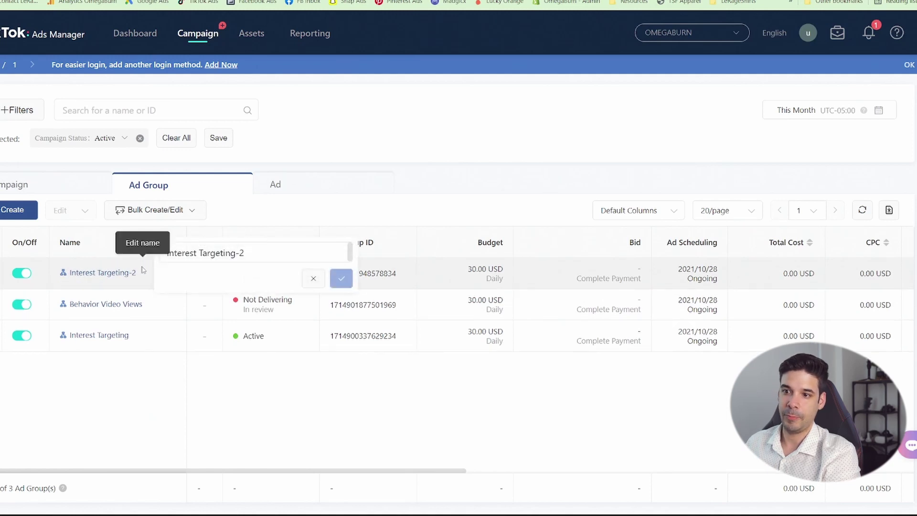
{"action": "left_click_drag", "start_coordinate": [243, 254], "coordinate": [170, 262]}
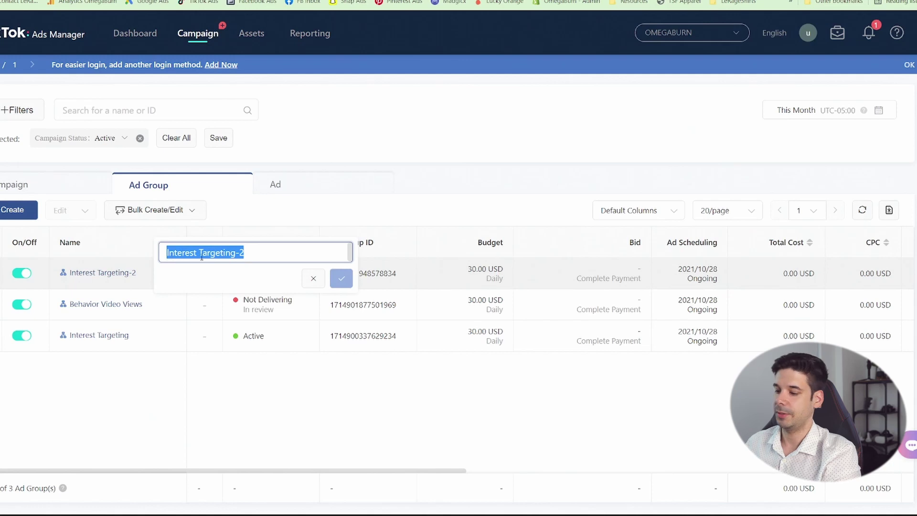
{"action": "type", "text": "Behavior Creator Inte"}
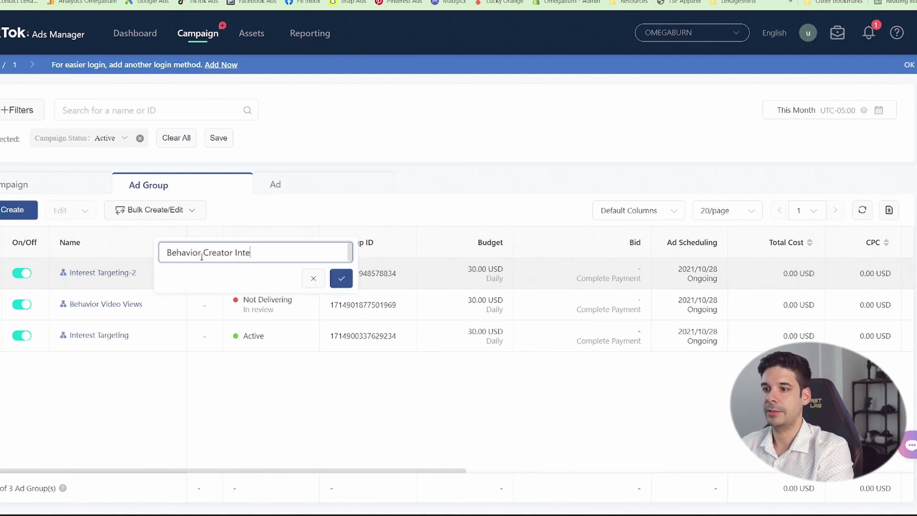
{"action": "type", "text": "ractions"}
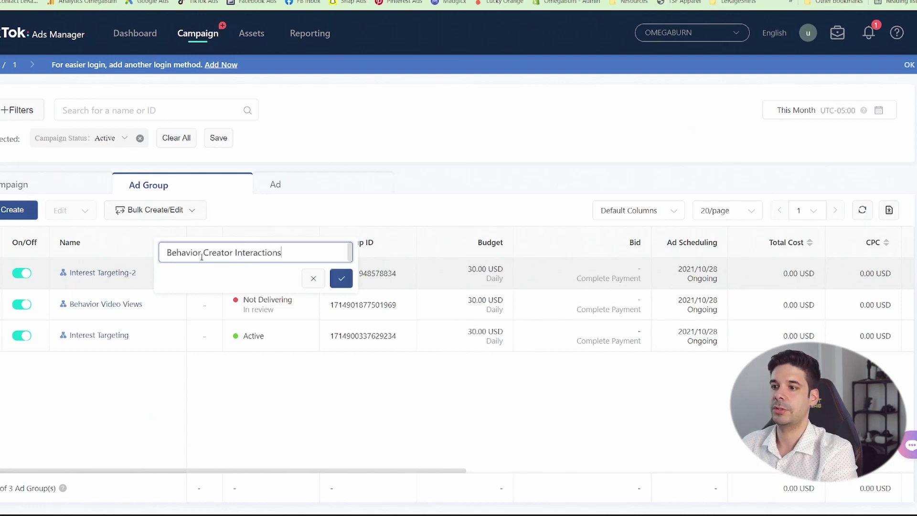
{"action": "left_click", "coordinate": [341, 278]}
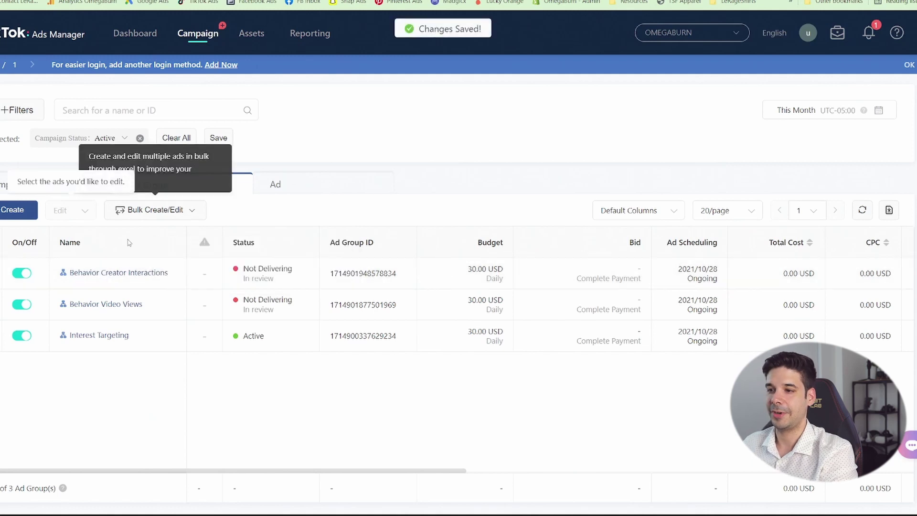
- Open the Behavior Creator Interactions ad group for editing and remove its video-interactions behavior from the targeting
{"action": "left_click", "coordinate": [121, 278]}
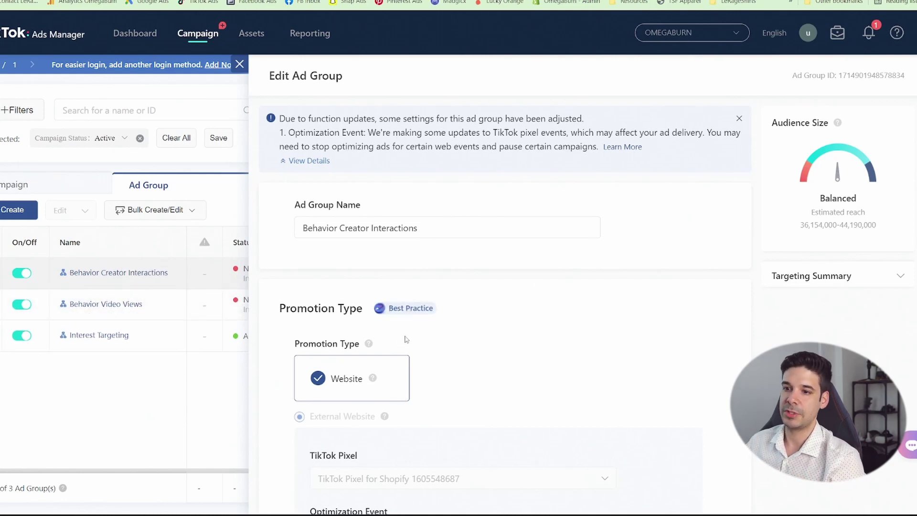
{"action": "scroll", "coordinate": [476, 323], "scroll_direction": "down", "scroll_amount": 20}
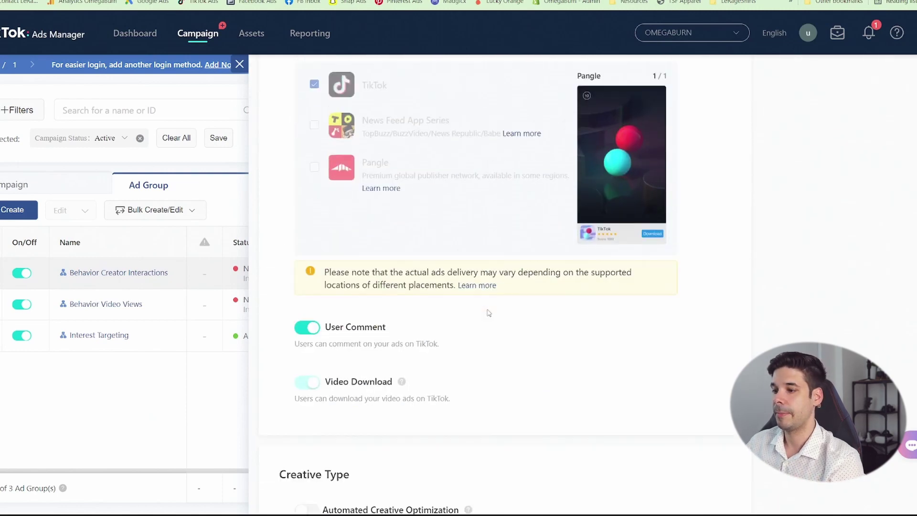
{"action": "scroll", "coordinate": [484, 311], "scroll_direction": "down", "scroll_amount": 9}
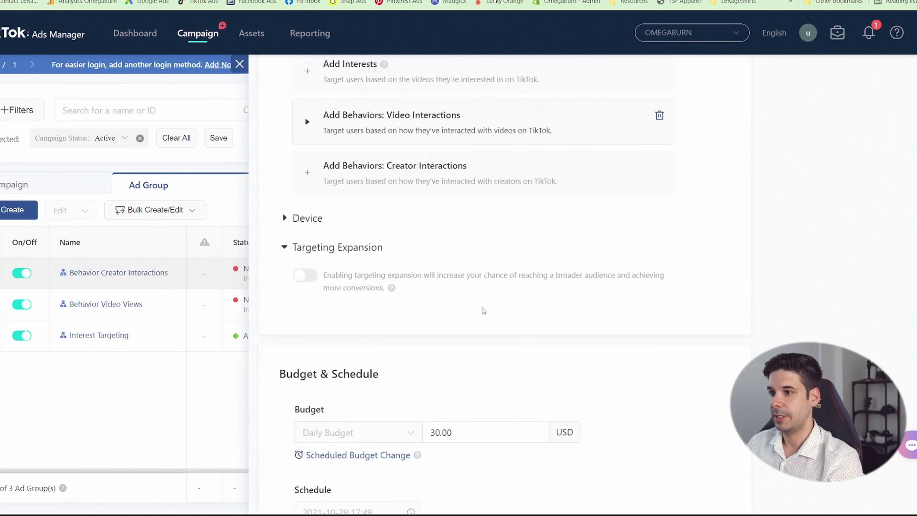
{"action": "scroll", "coordinate": [484, 311], "scroll_direction": "up", "scroll_amount": 3}
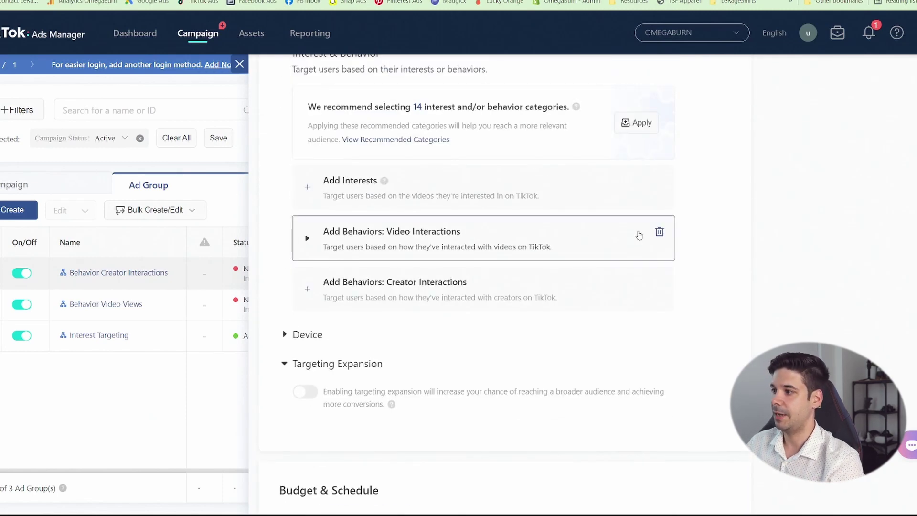
{"action": "left_click", "coordinate": [659, 233]}
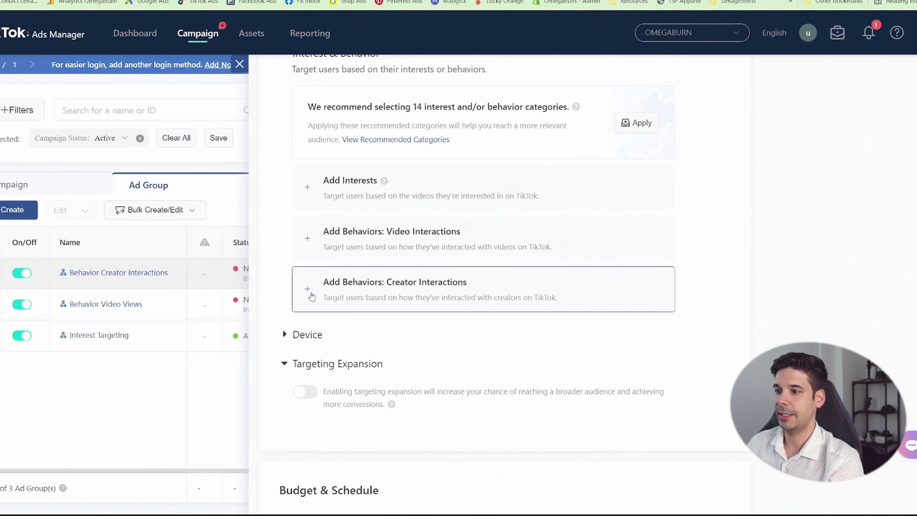
- Add a creator-interactions behavior targeting people who Followed creators in the Fitness & Health category
{"action": "left_click", "coordinate": [308, 288]}
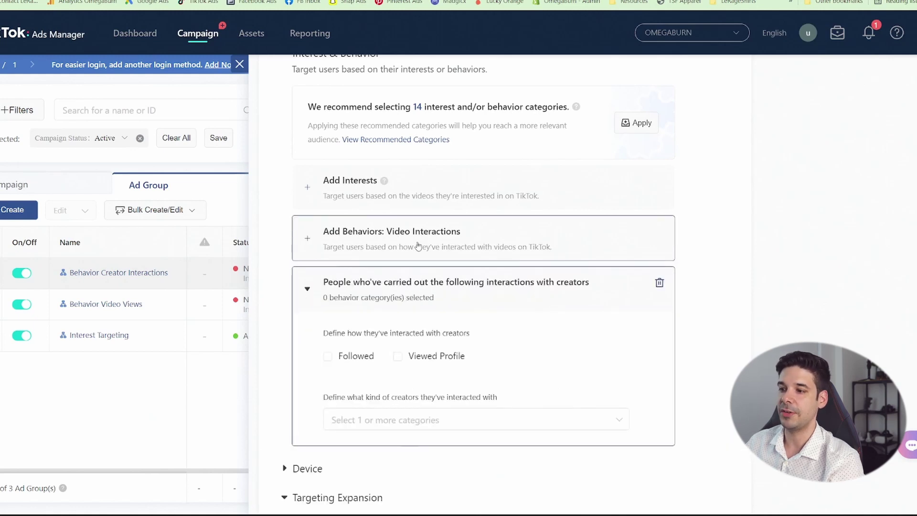
{"action": "scroll", "coordinate": [444, 342], "scroll_direction": "down", "scroll_amount": 1}
{"action": "scroll", "coordinate": [443, 342], "scroll_direction": "down", "scroll_amount": 1}
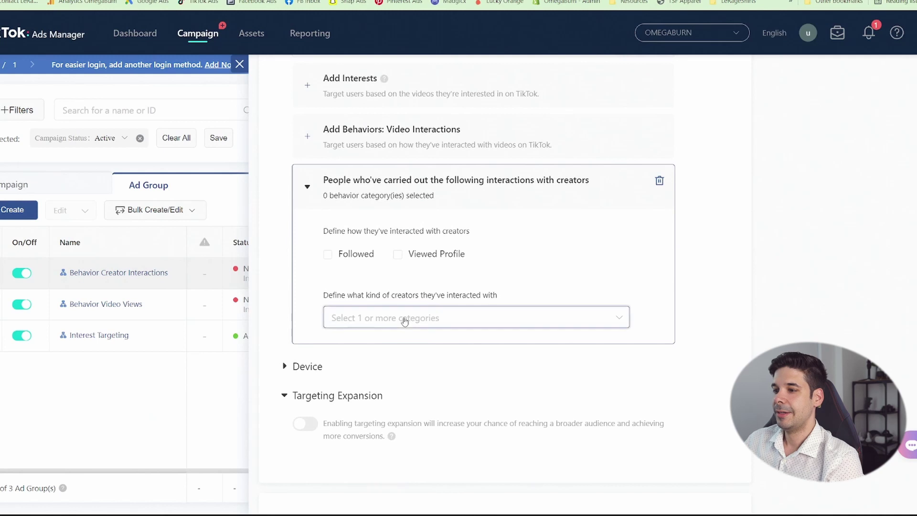
{"action": "left_click", "coordinate": [403, 319]}
{"action": "scroll", "coordinate": [431, 248], "scroll_direction": "down", "scroll_amount": 5}
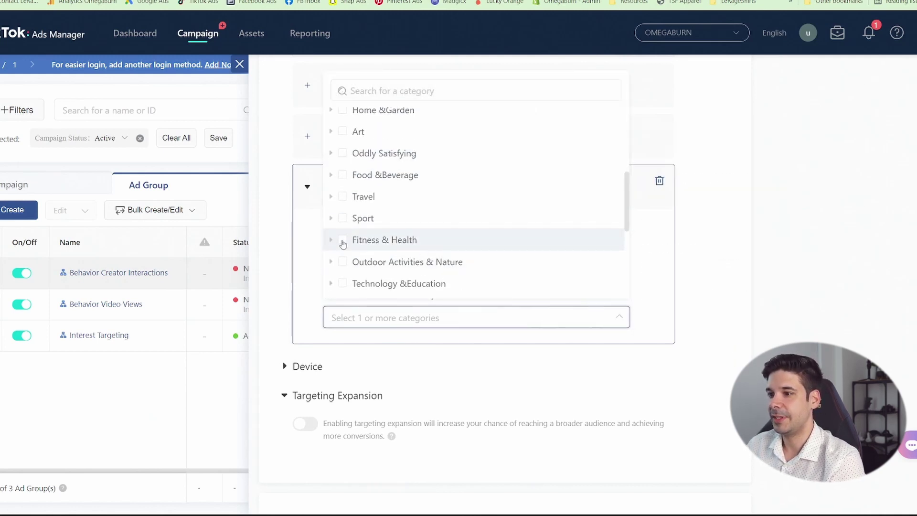
{"action": "left_click", "coordinate": [333, 239]}
{"action": "left_click", "coordinate": [396, 261]}
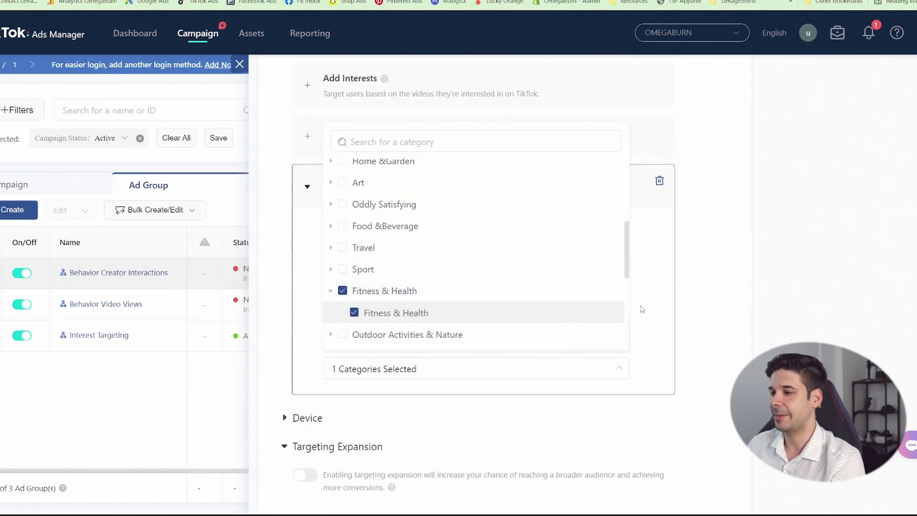
{"action": "left_click", "coordinate": [659, 308]}
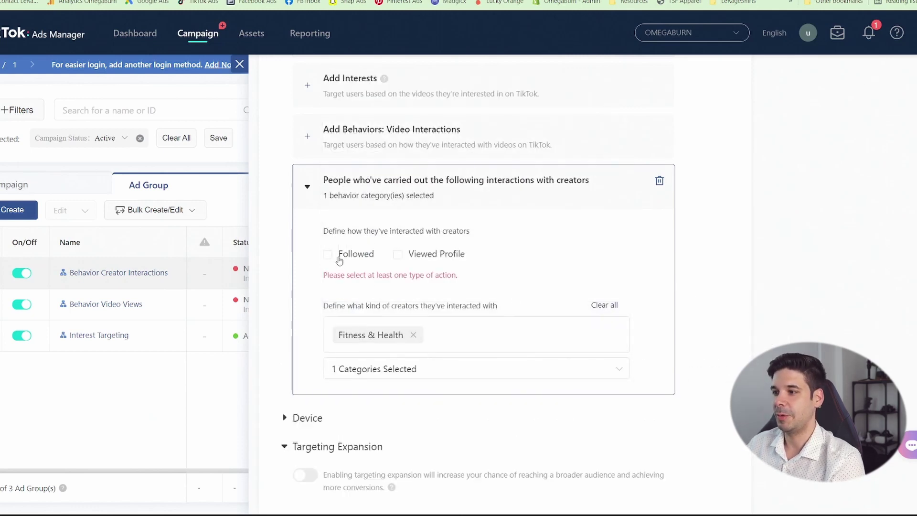
{"action": "left_click", "coordinate": [329, 258]}
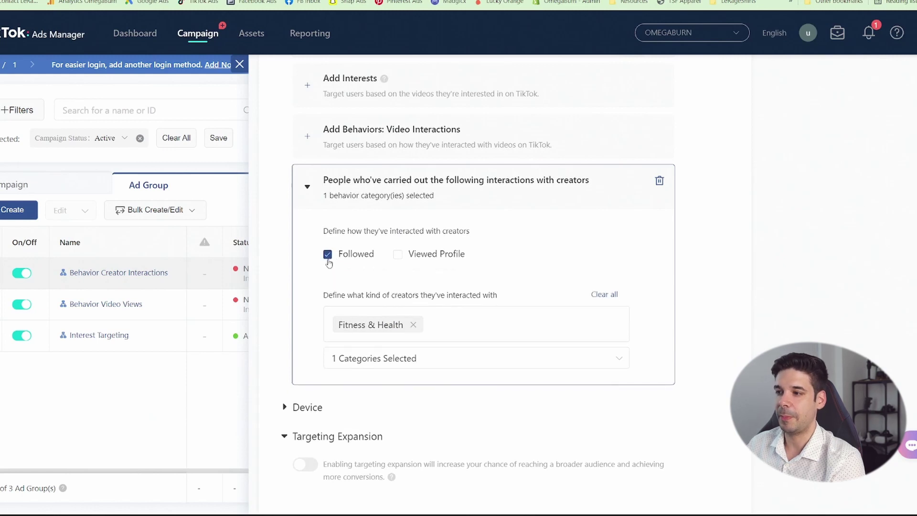